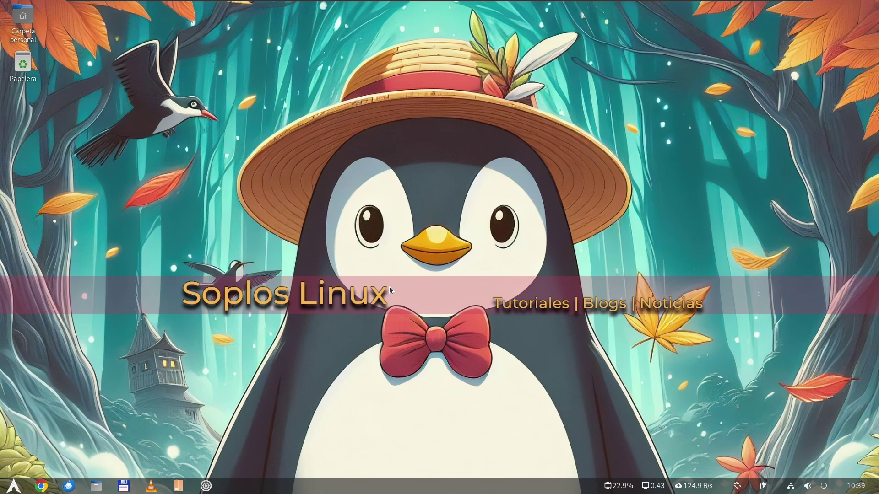
- Open the Soplos Linux YouTube channel in Chrome and view the community poll about next week's video topic
click(46, 481)
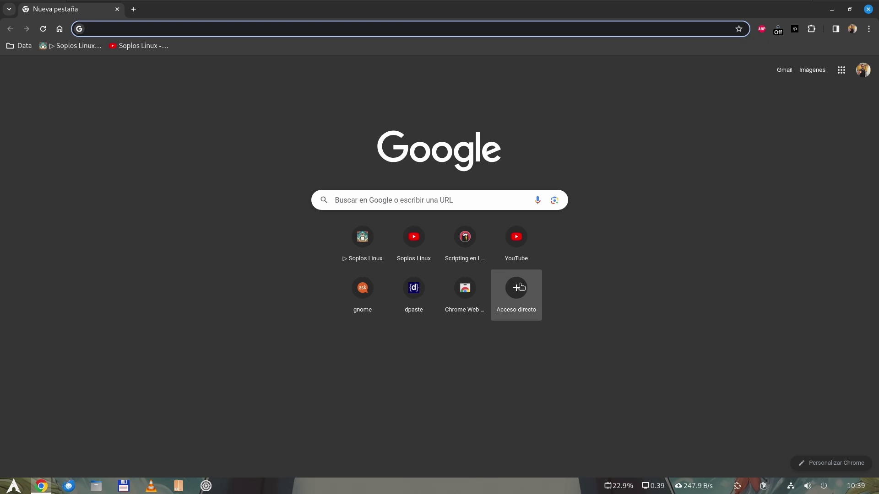
click(137, 45)
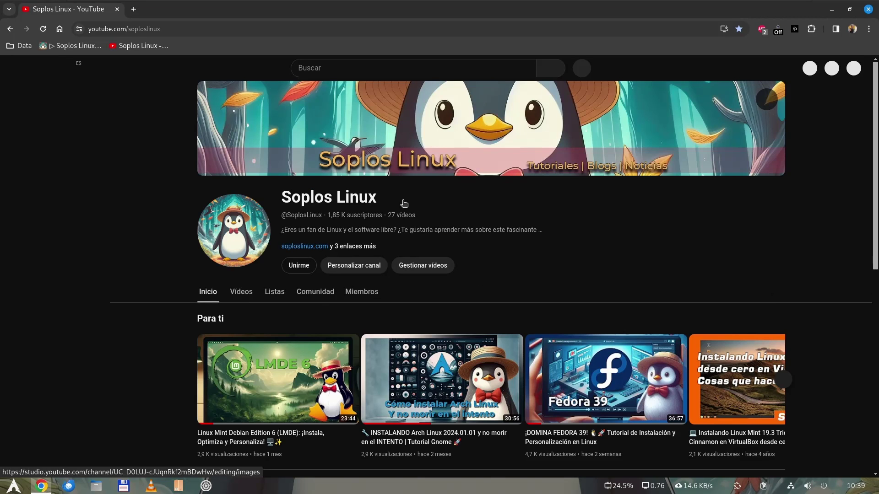
click(317, 294)
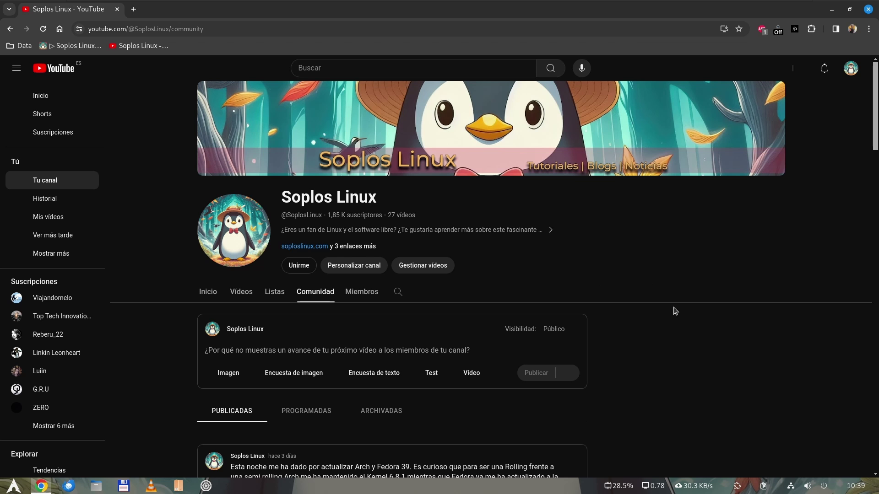
scroll(671, 346, down, 5)
scroll(671, 346, down, 7)
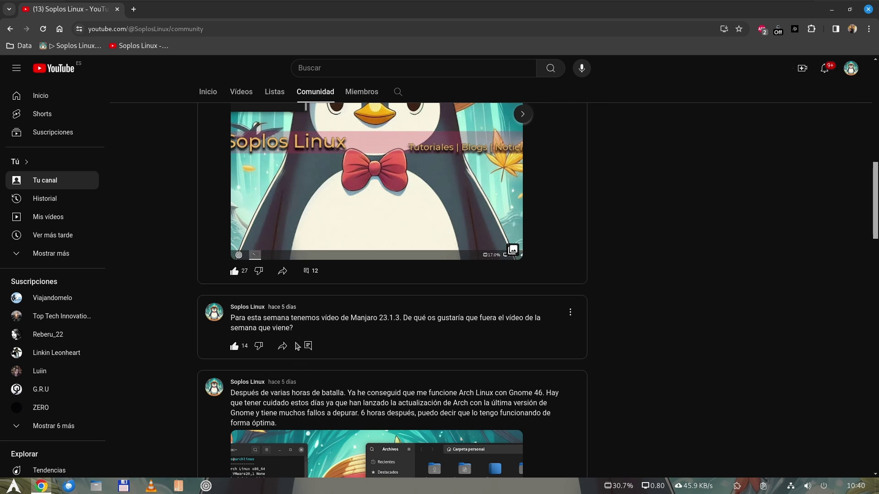
click(308, 346)
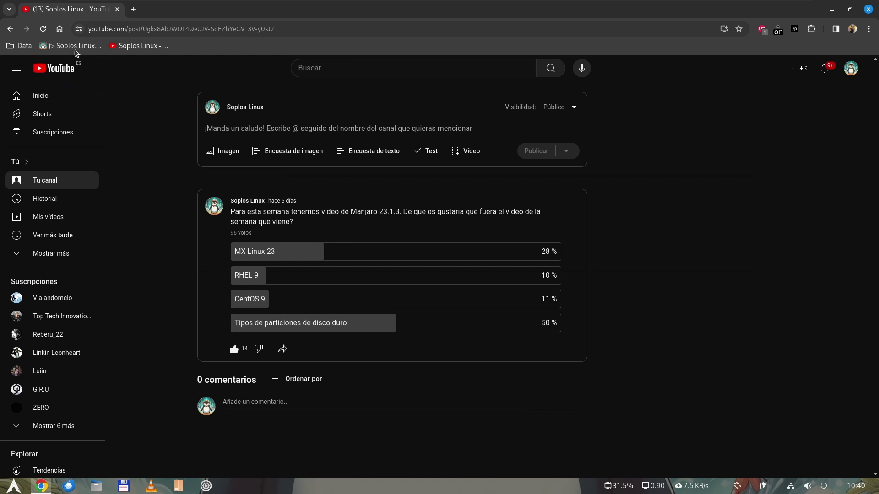
- Open the bookmarked Soplos Linux blog and search it for "discos duros"
click(71, 45)
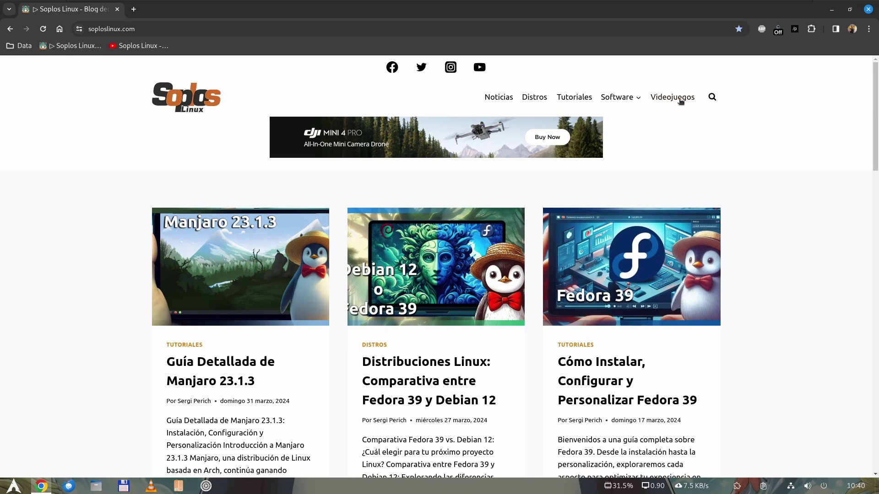
click(713, 98)
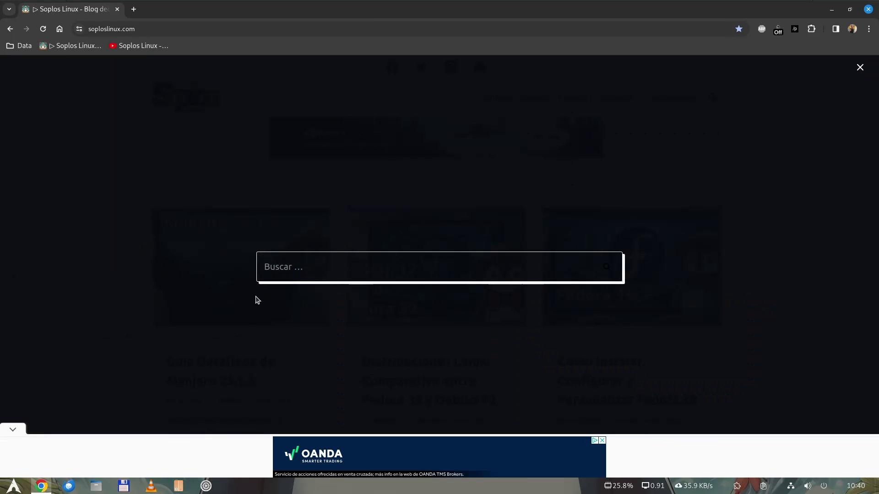
click(297, 270)
text(dis)
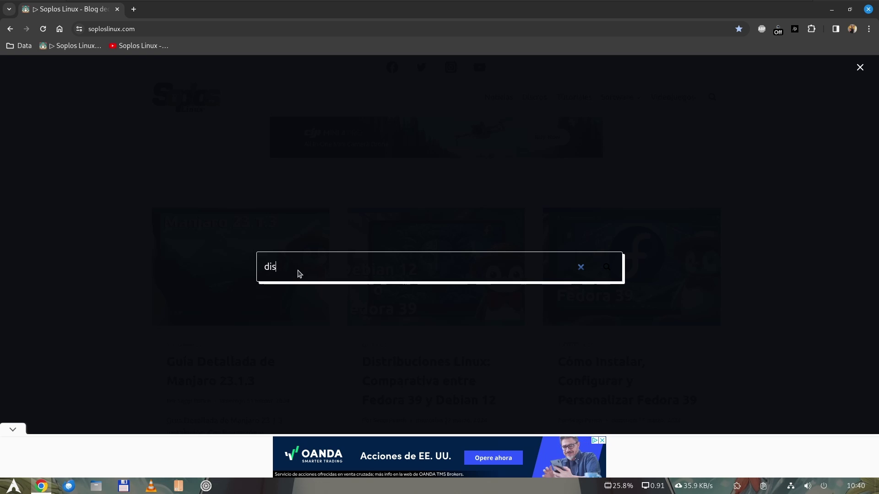
text(cos duros)
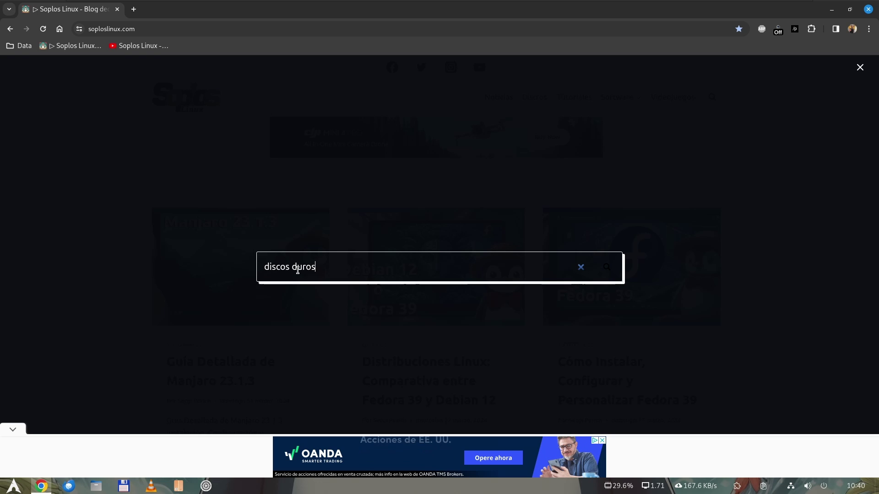
key(Return)
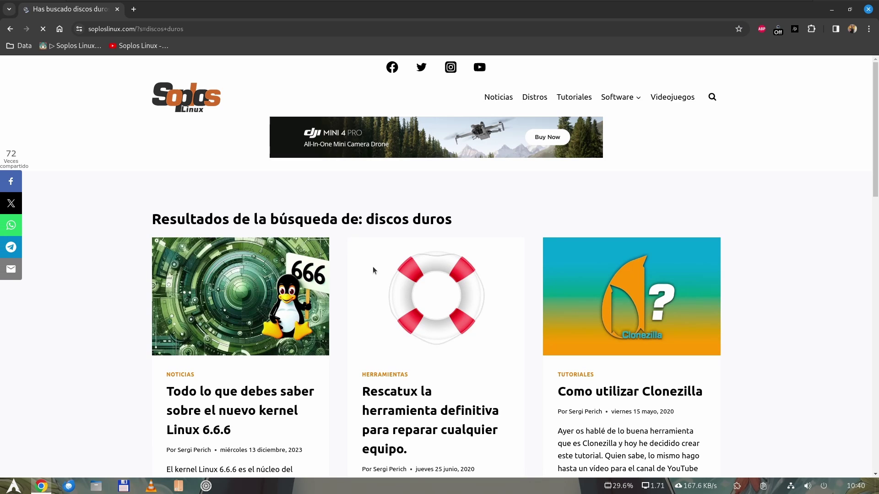
scroll(376, 268, down, 1)
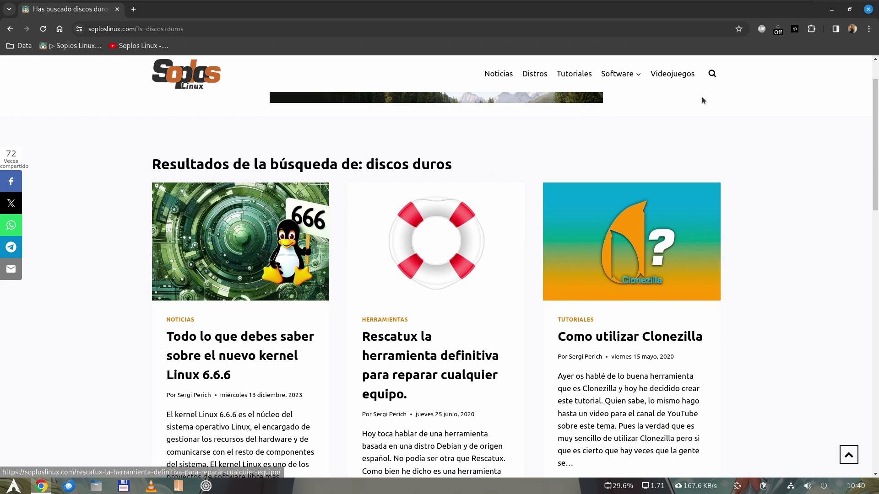
- Search the blog for "gparted" and close the browser after viewing the results
click(712, 73)
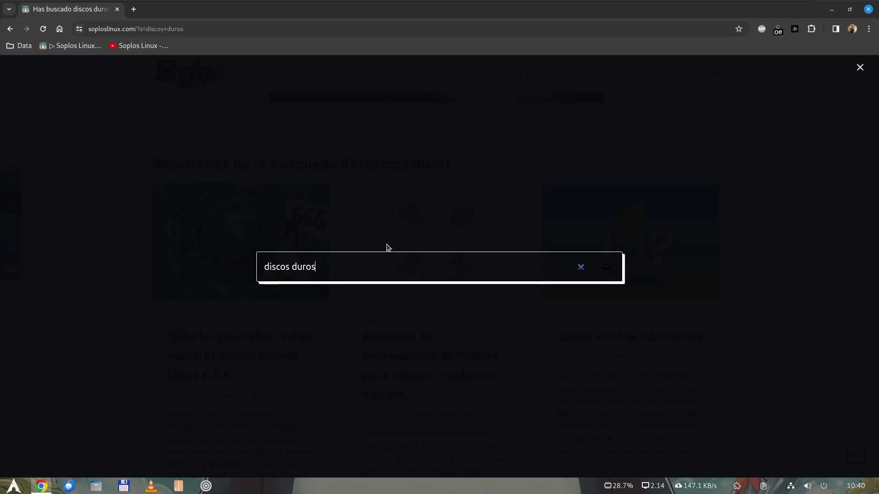
key(ctrl+a)
text(gparted)
key(Return)
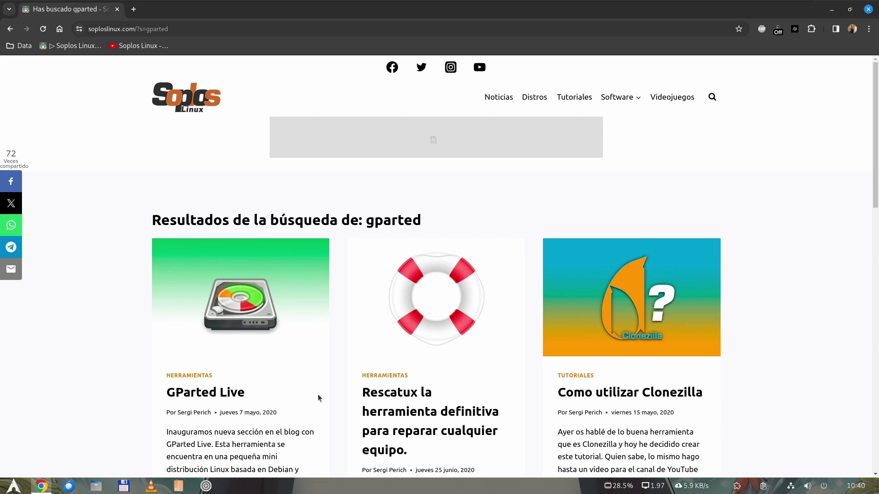
click(867, 9)
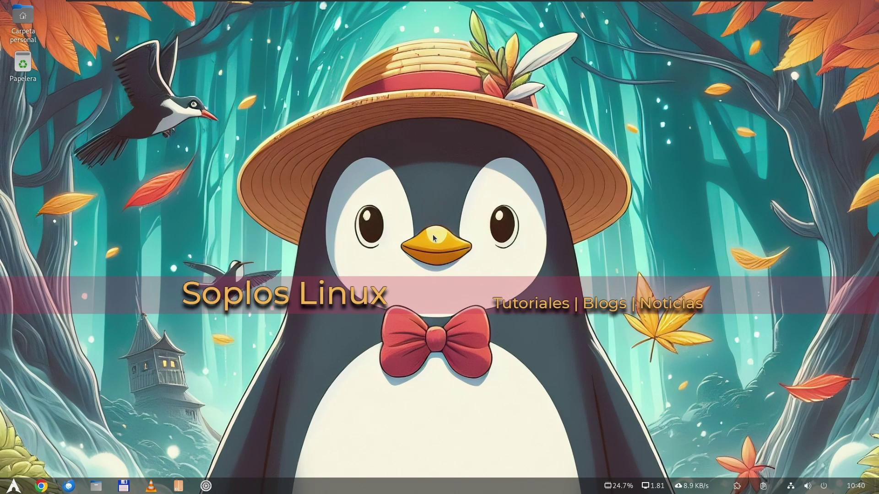
- Open a terminal and list all disks and partitions with "sudo fdisk -l", authenticating with the account password
key(ctrl+alt+t)
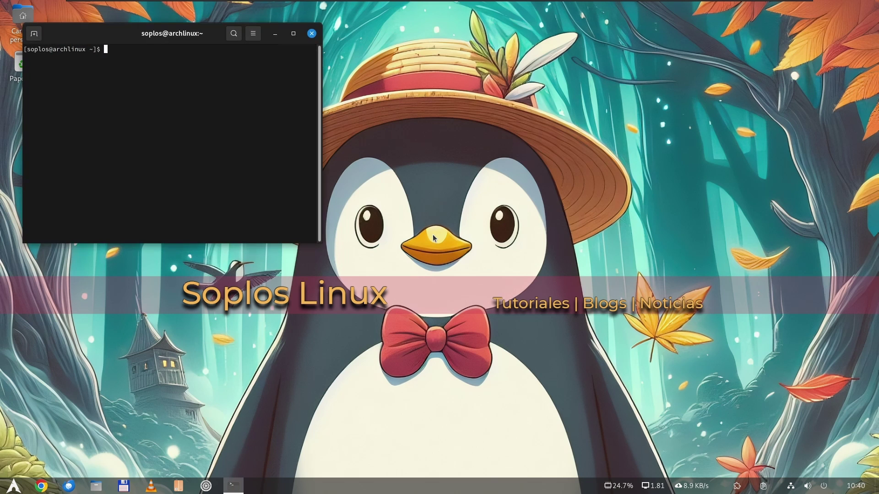
text(s)
text(udo fd)
text(isk -l)
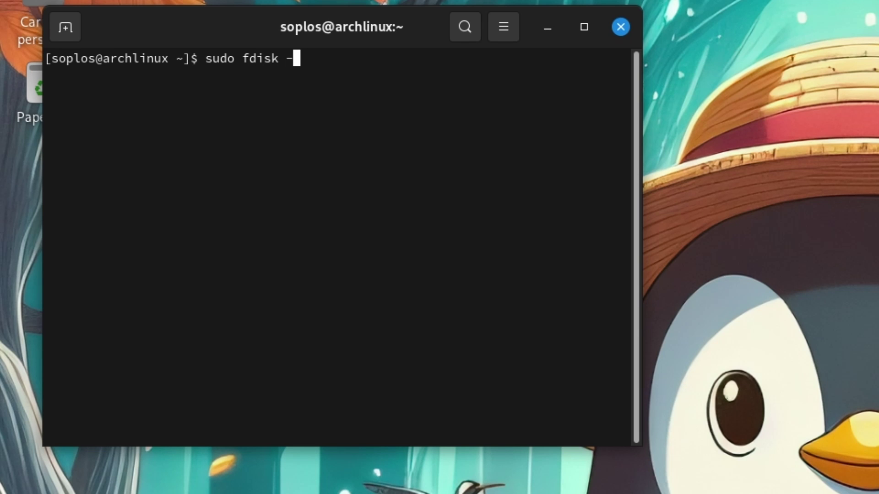
key(Return)
text(******)
key(Return)
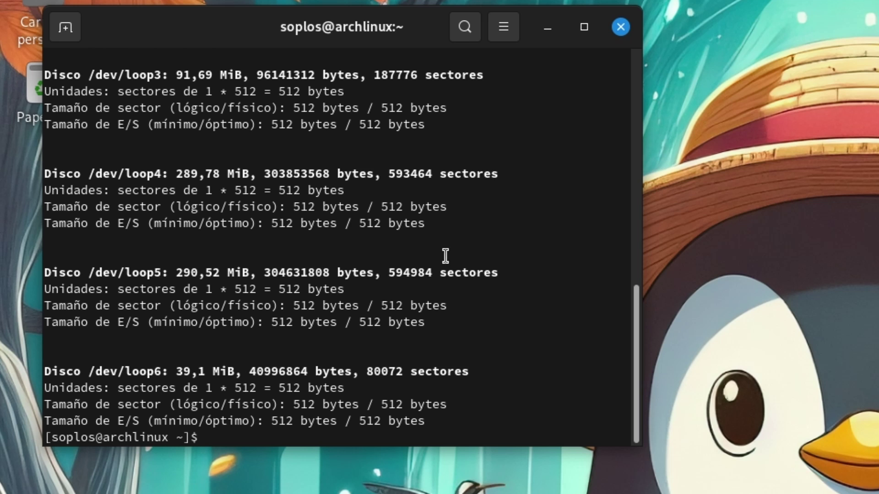
- Examine the /dev/sda partition table in the output, highlighting the rows from /dev/sda1 to /dev/sda4 one after another
scroll(445, 255, up, 7)
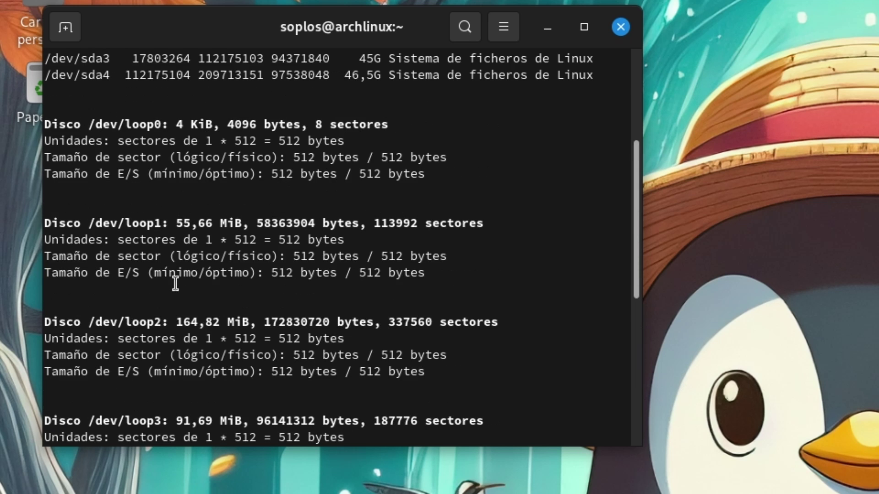
scroll(175, 284, up, 4)
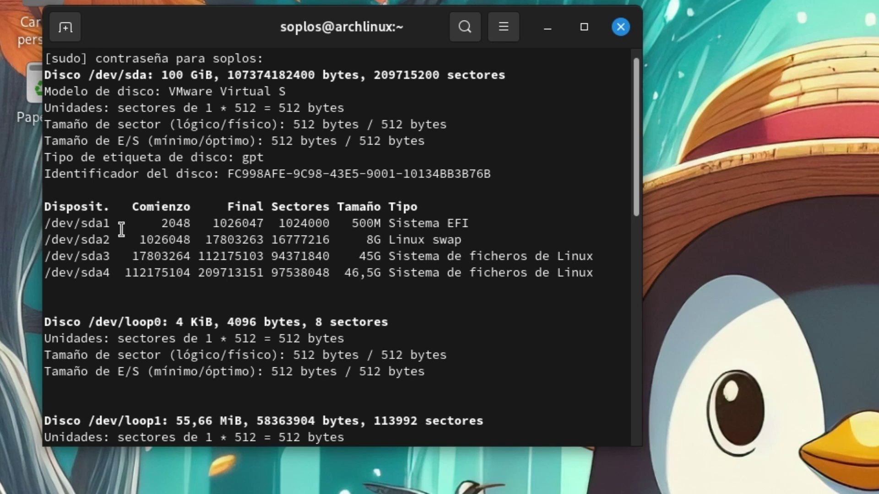
drag(47, 223, 579, 272)
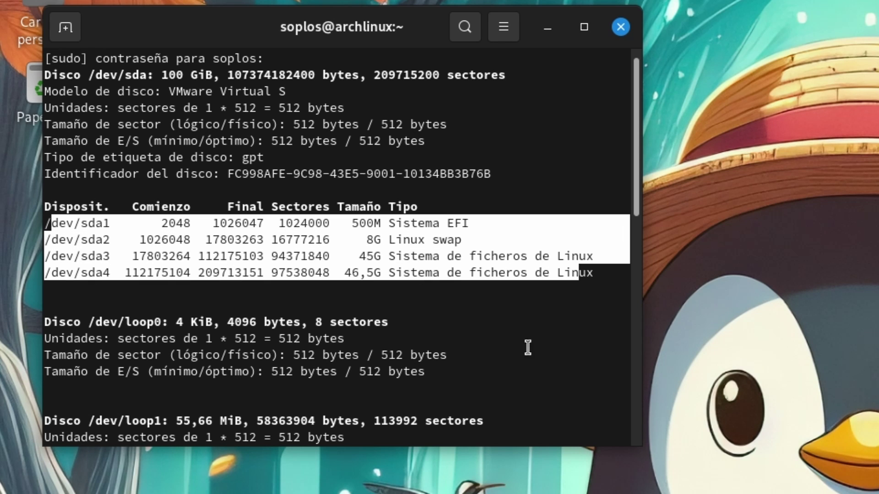
click(322, 299)
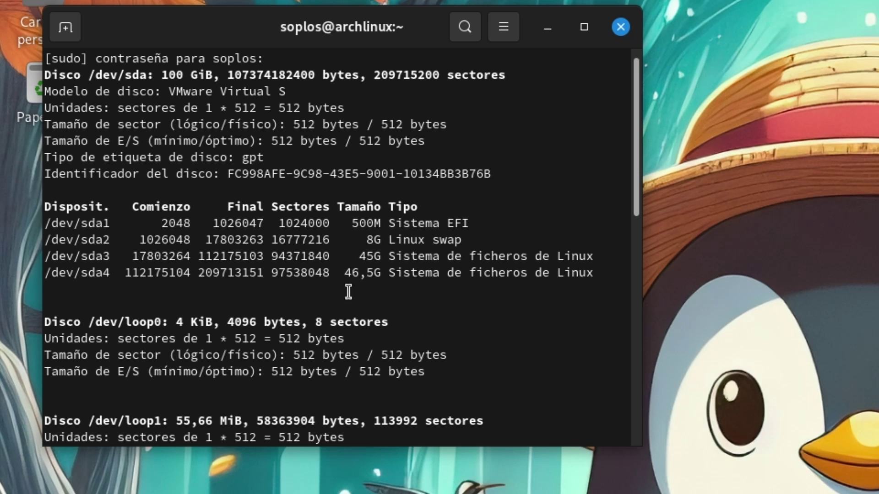
double_click(368, 223)
double_click(435, 221)
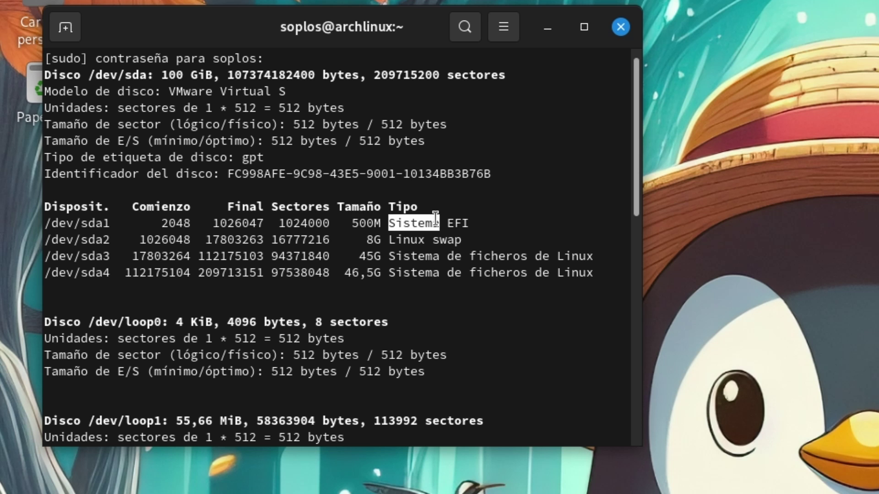
triple_click(436, 220)
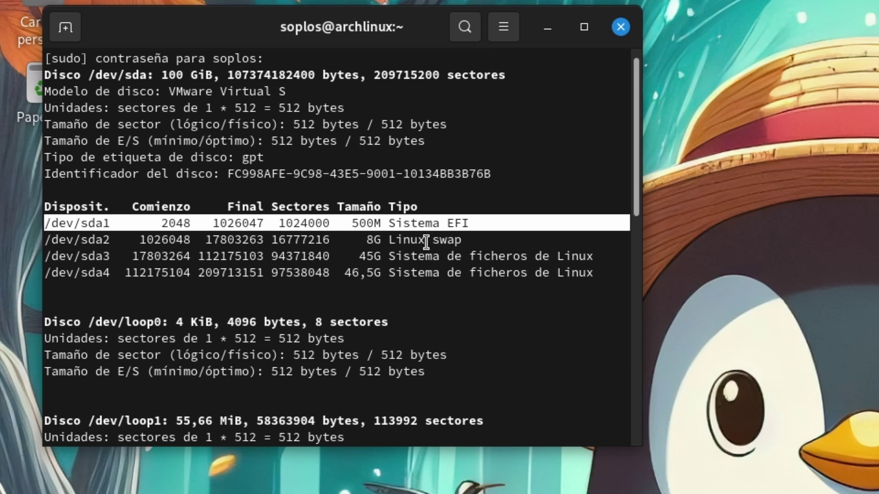
triple_click(78, 240)
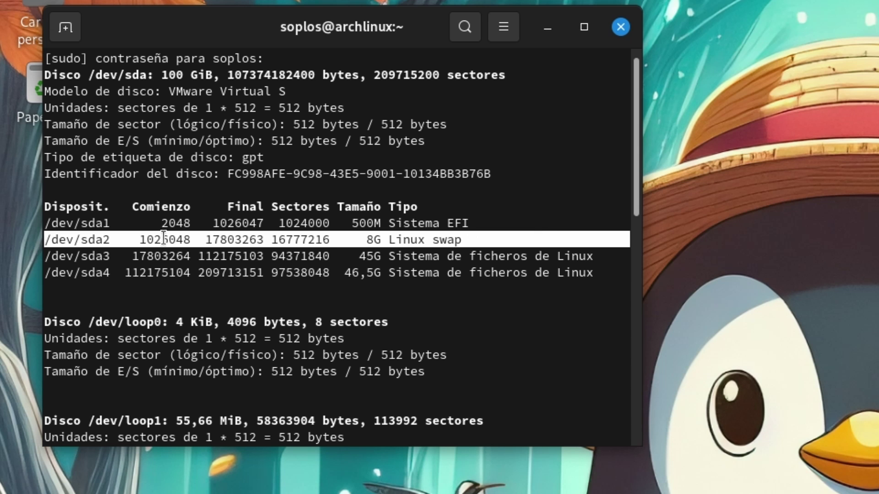
triple_click(79, 256)
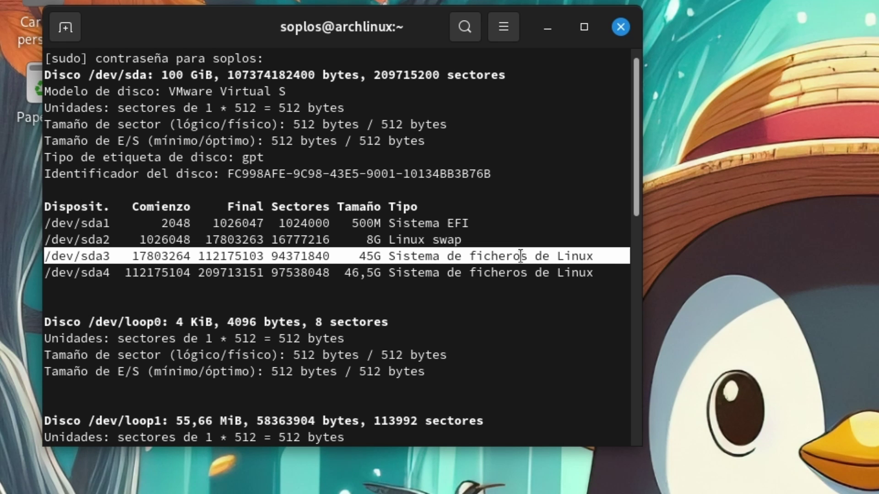
triple_click(146, 272)
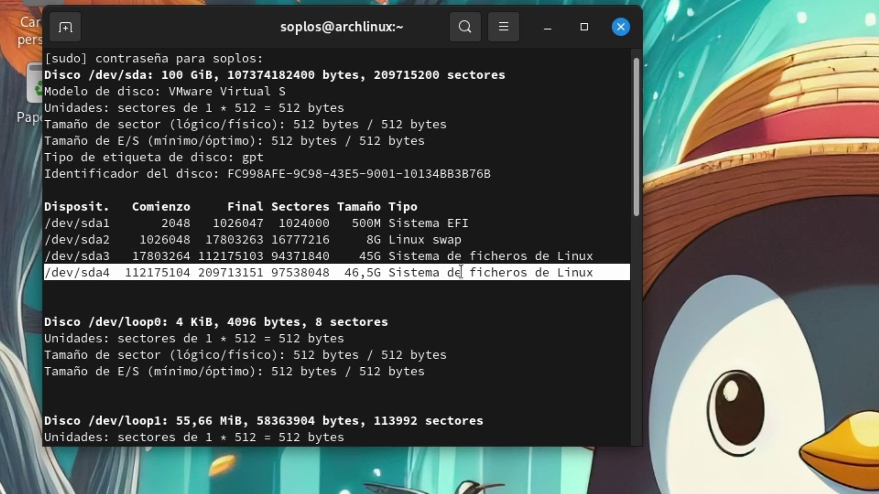
click(513, 274)
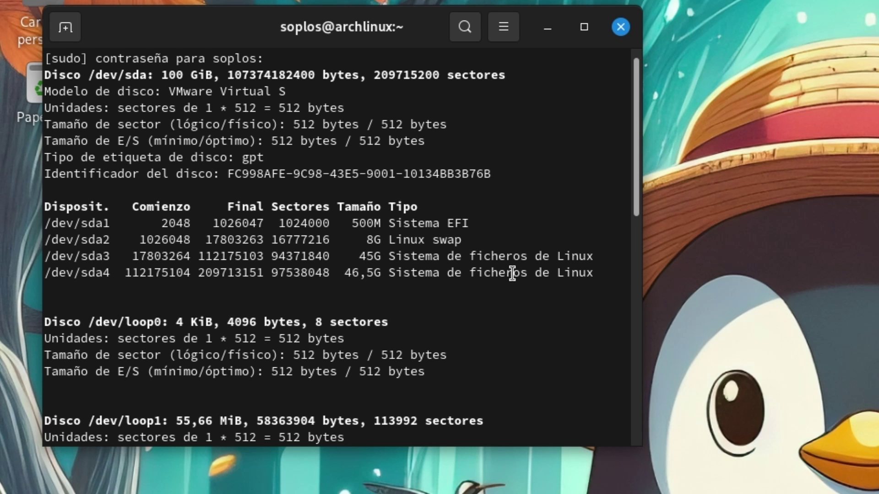
- Start the interactive partition editor with "sudo cfdisk"
text(sudo)
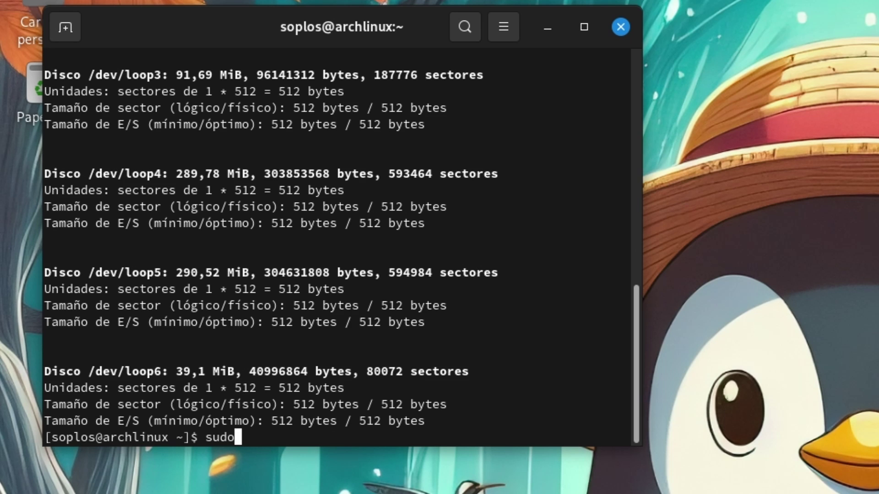
text( cfdisk)
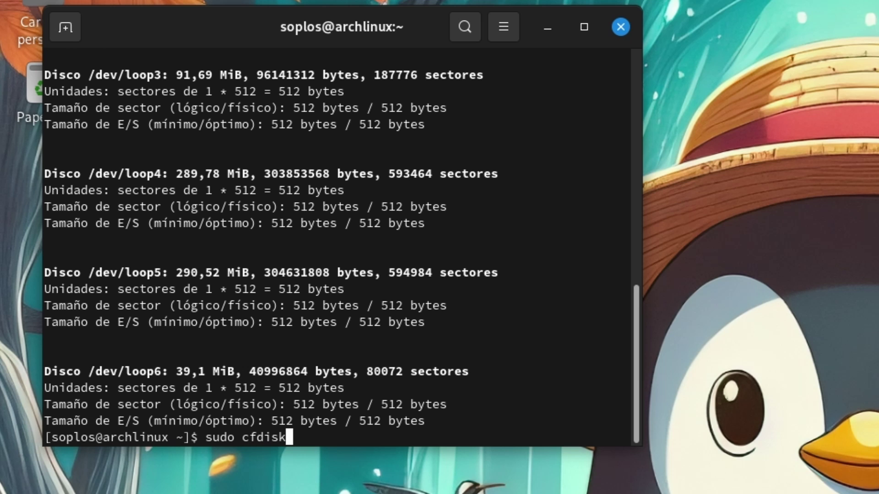
key(Return)
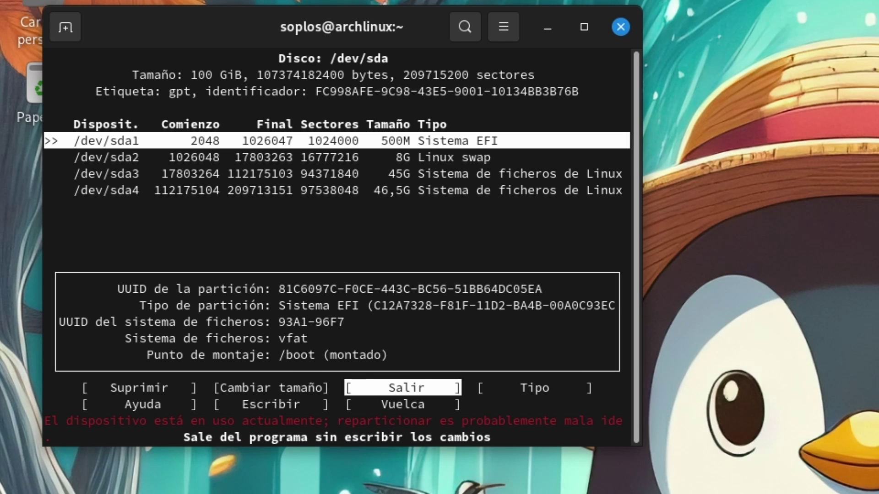
- Inspect the details of partitions /dev/sda2, /dev/sda3 and /dev/sda4, highlighting the mount points of the last two
key(Down)
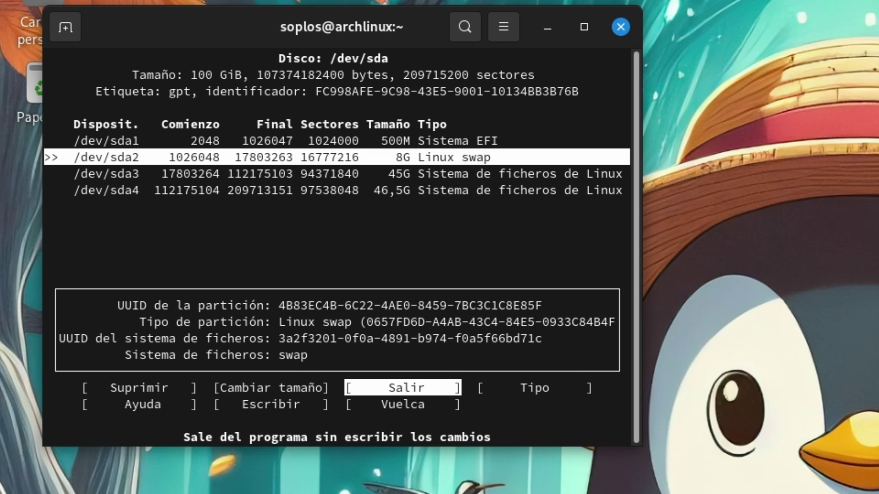
key(Down)
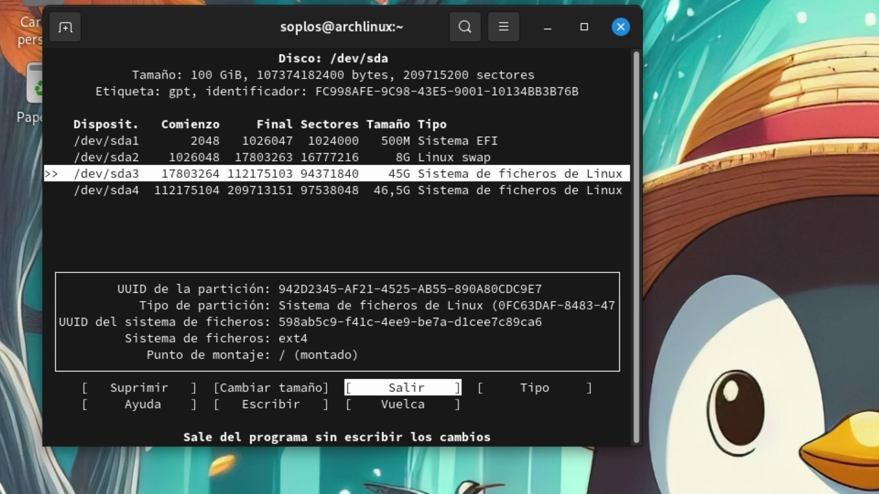
drag(273, 359, 380, 341)
click(304, 366)
double_click(313, 355)
click(313, 355)
double_click(312, 355)
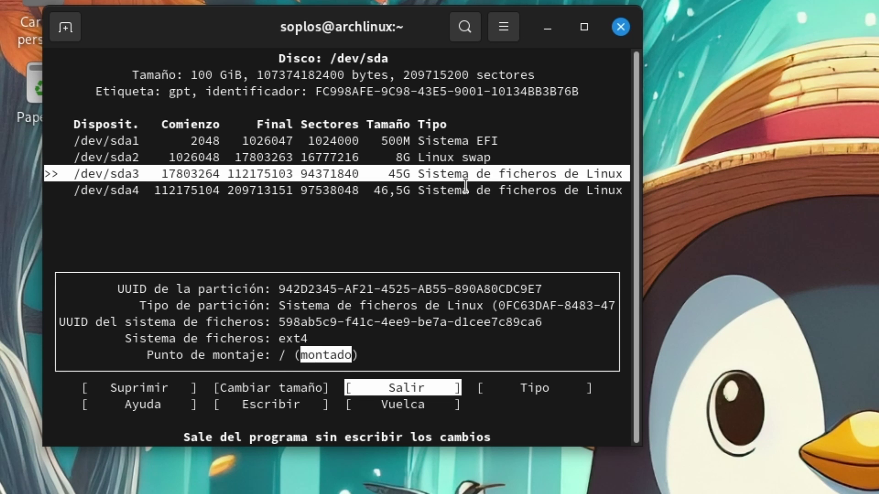
key(Down)
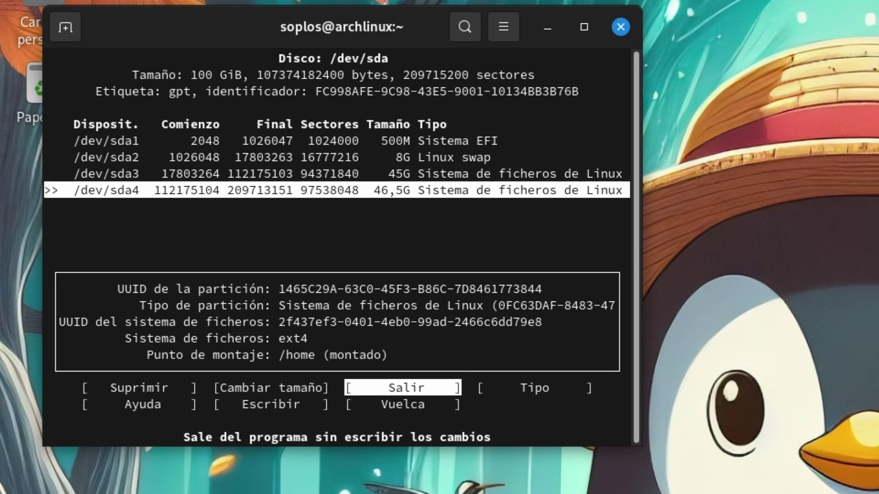
triple_click(288, 359)
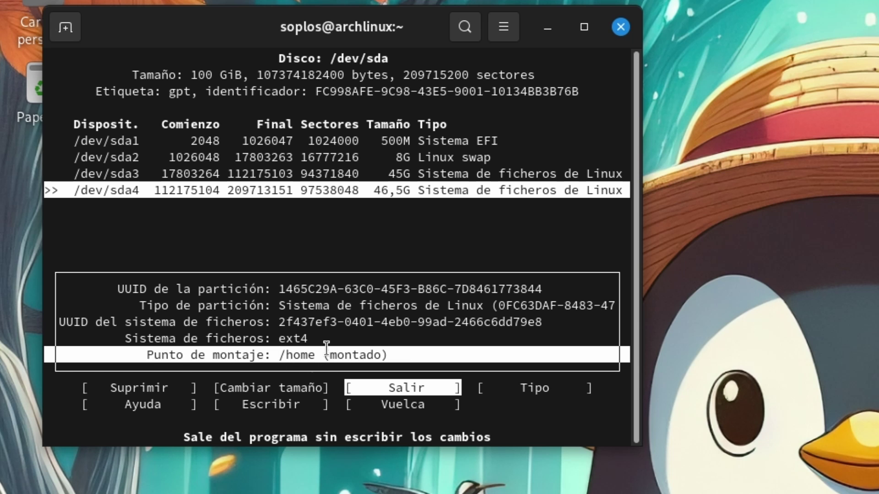
- Exit the partition editor without writing changes, start GParted with "sudo gparted", and maximize its window
click(324, 353)
key(Return)
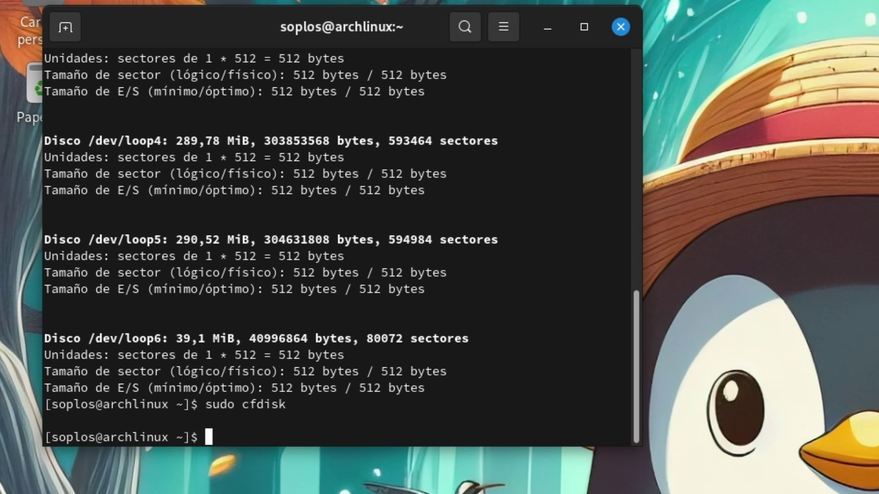
text(sudo gparted)
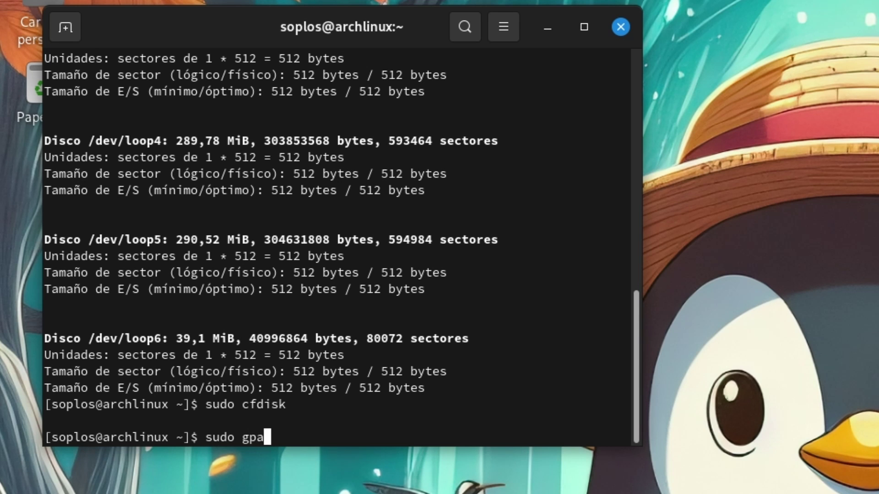
key(Return)
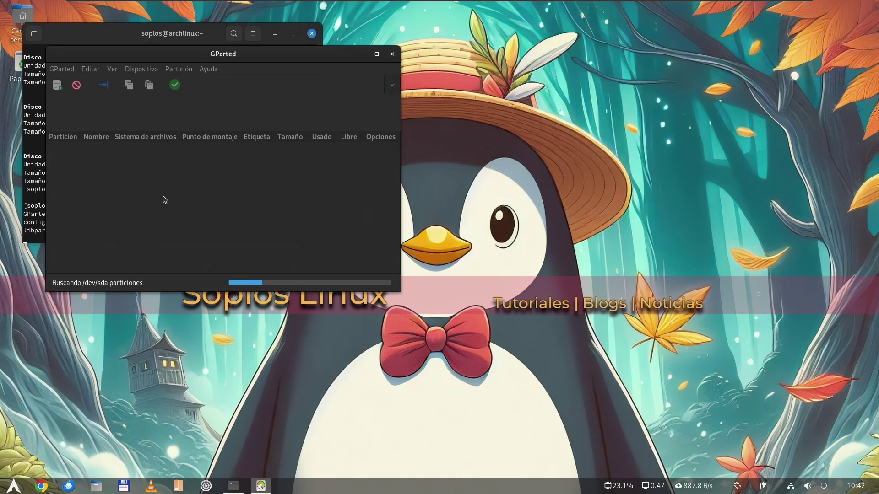
click(163, 195)
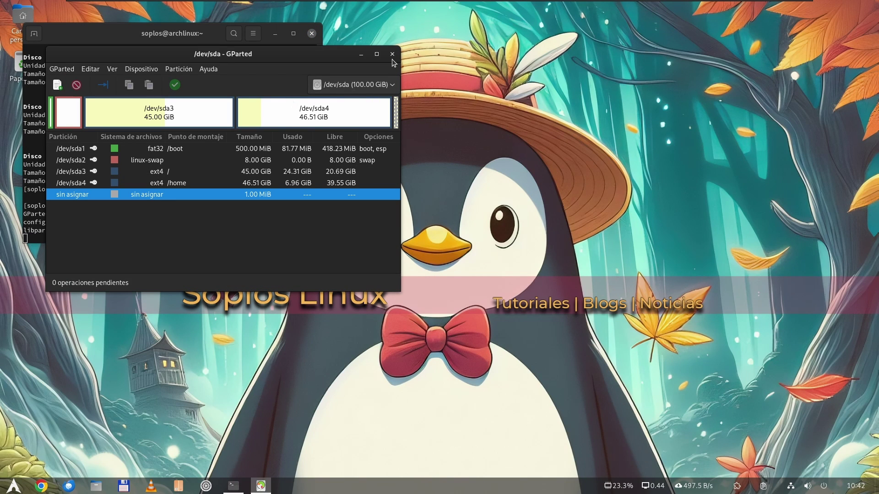
click(376, 54)
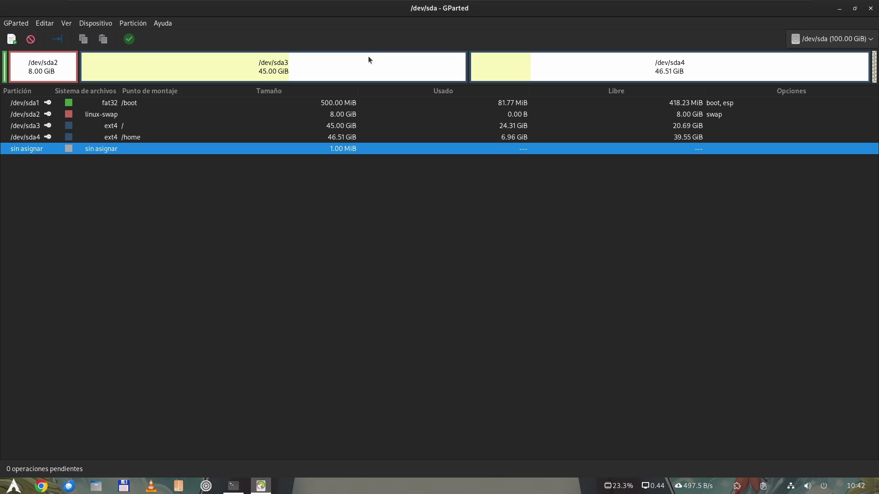
- Inspect the partitions /dev/sda1 through /dev/sda4 one after another, comparing their file systems, mount points and used space
click(124, 106)
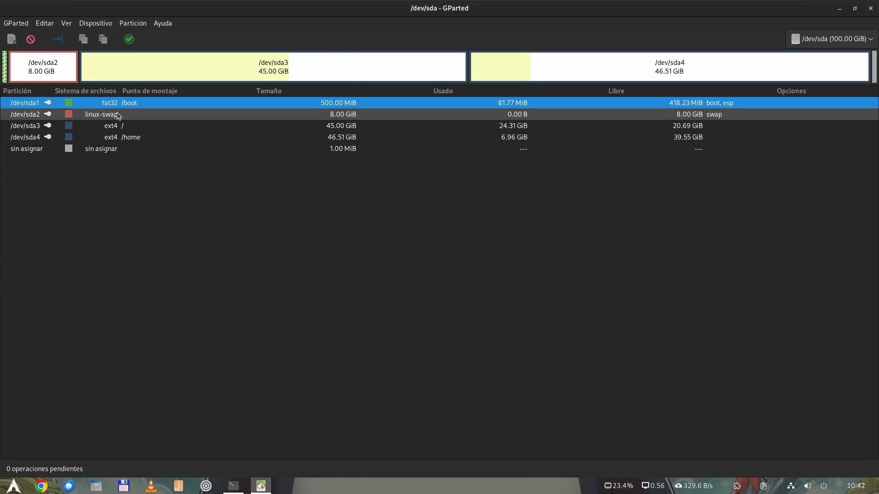
click(124, 115)
click(121, 128)
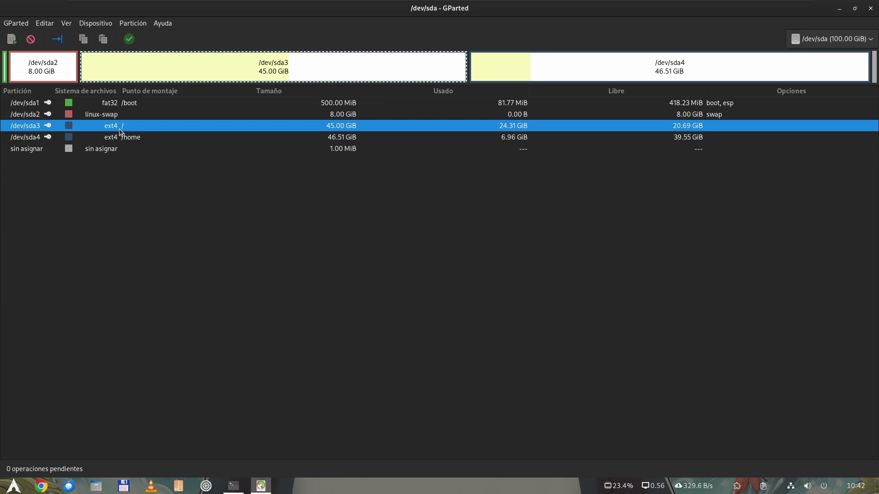
click(147, 136)
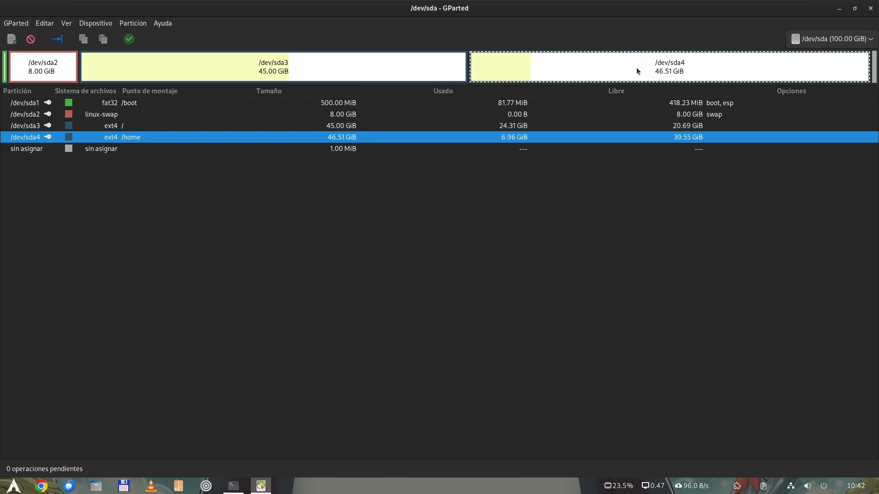
click(261, 72)
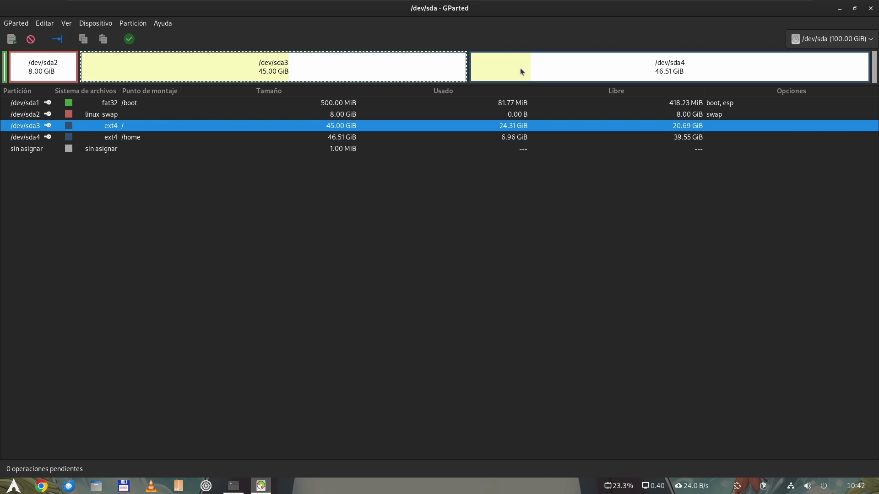
- Restore the GParted window to its normal size, and close both GParted and the terminal
click(854, 8)
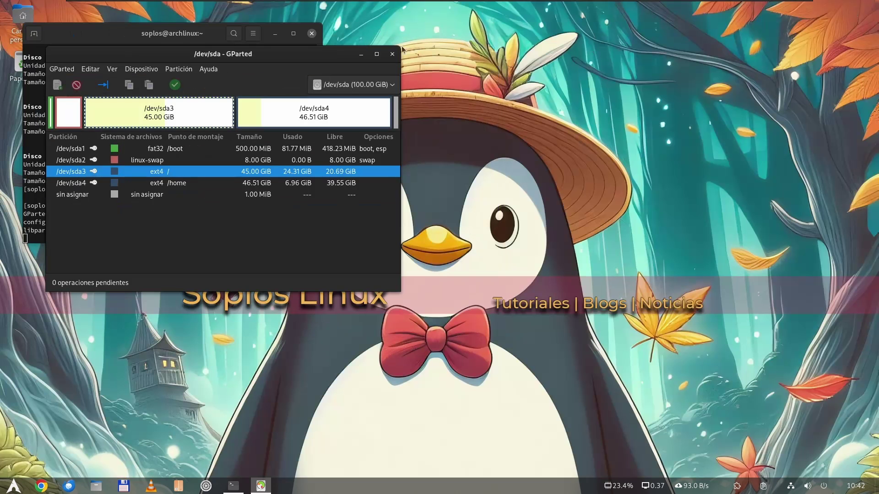
click(392, 54)
click(312, 34)
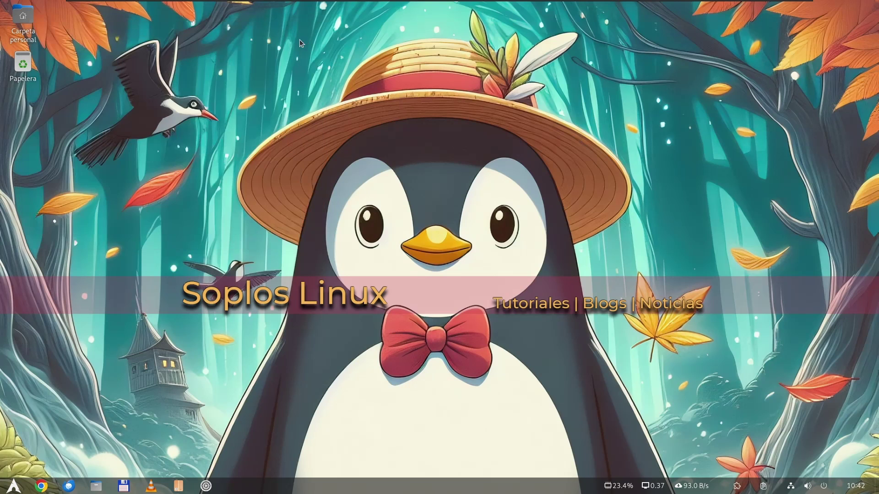
- Open the personal folder from the desktop and show its hidden files
click(23, 22)
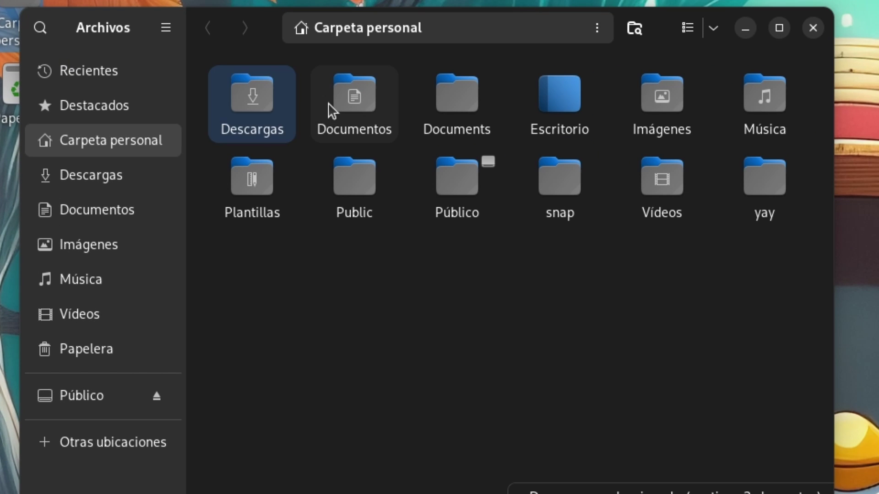
click(338, 101)
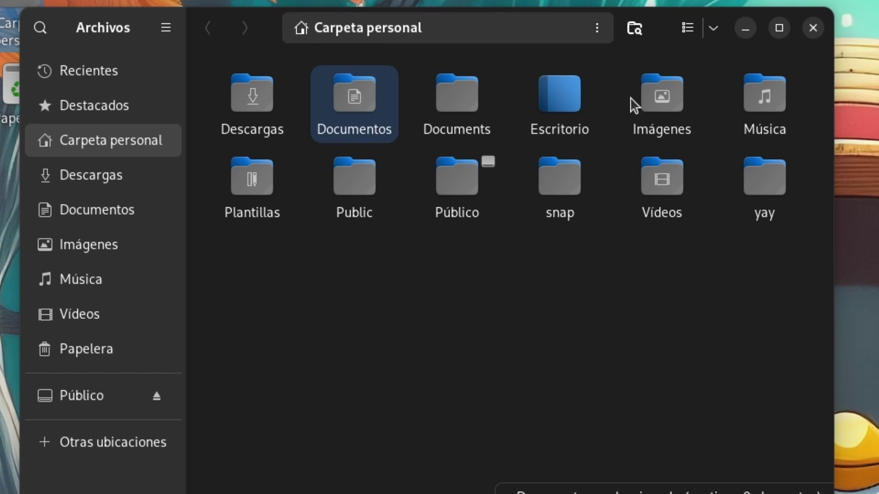
click(542, 347)
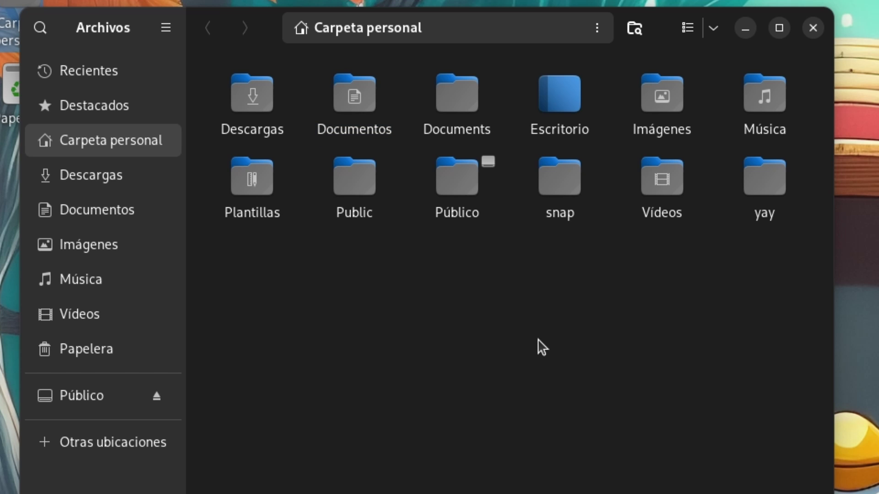
key(ctrl+h)
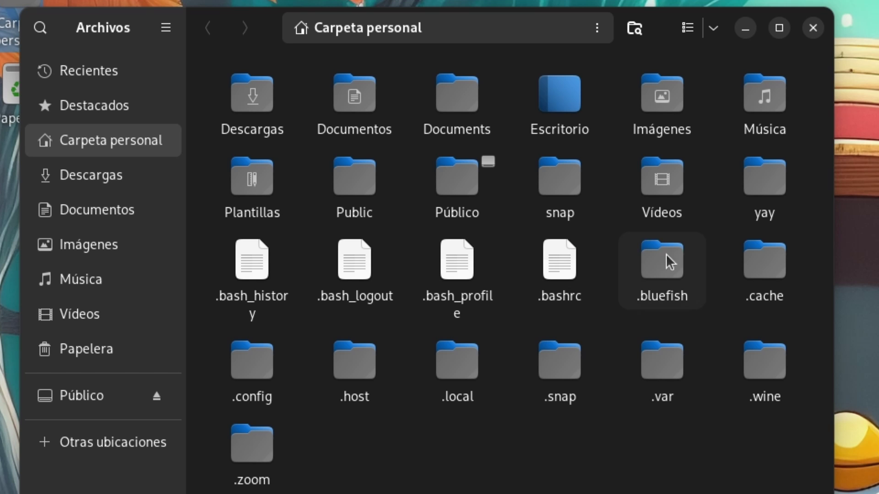
- Look inside the hidden folders .bluefish, .config and .host, returning to the personal folder after each one
double_click(665, 272)
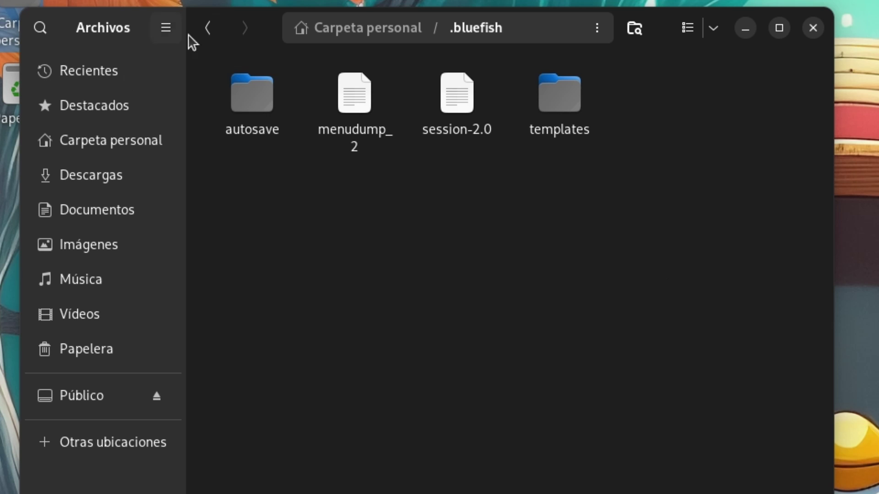
click(204, 33)
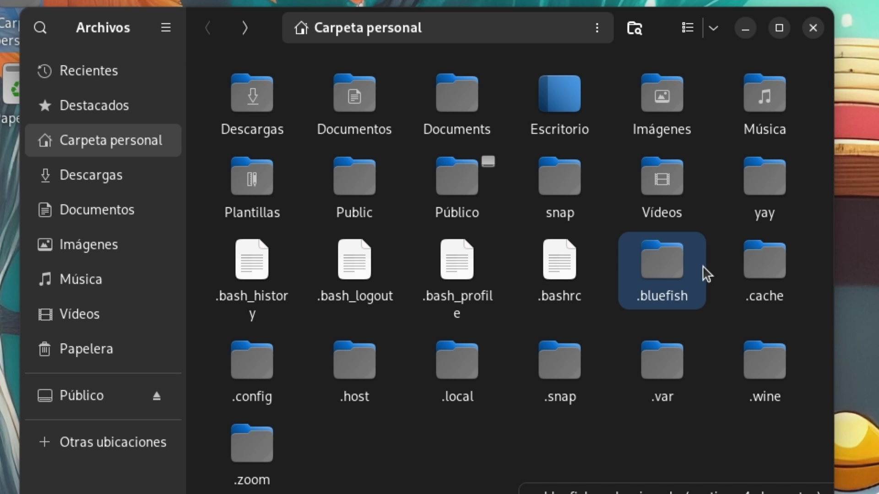
double_click(263, 365)
click(208, 28)
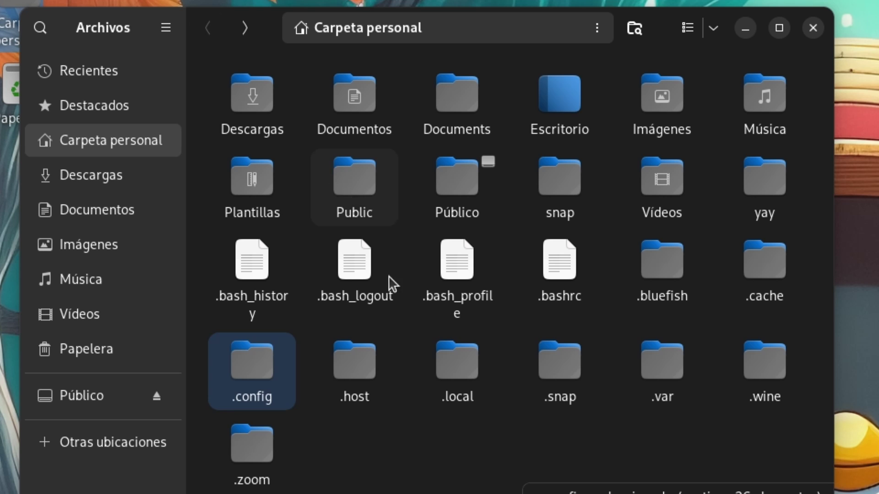
double_click(367, 365)
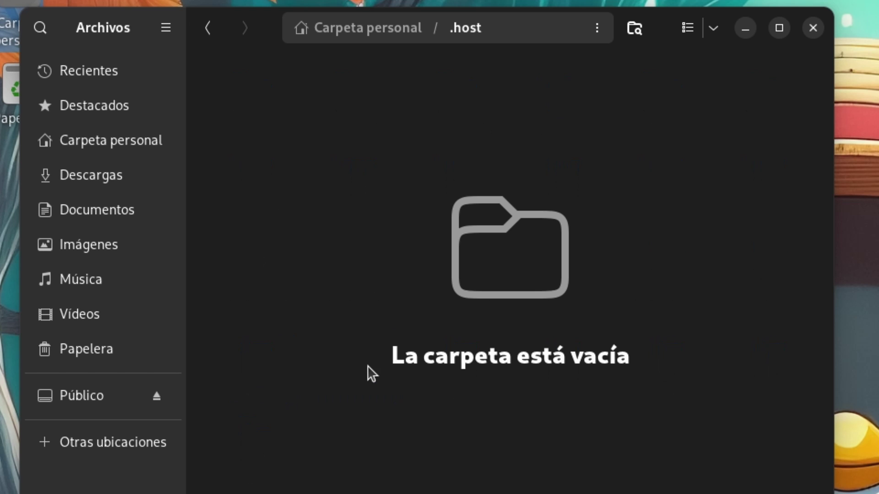
click(210, 29)
- Look through .local/share and its applications subfolder, return to the personal folder with hidden files hidden again, and close the file manager
double_click(453, 366)
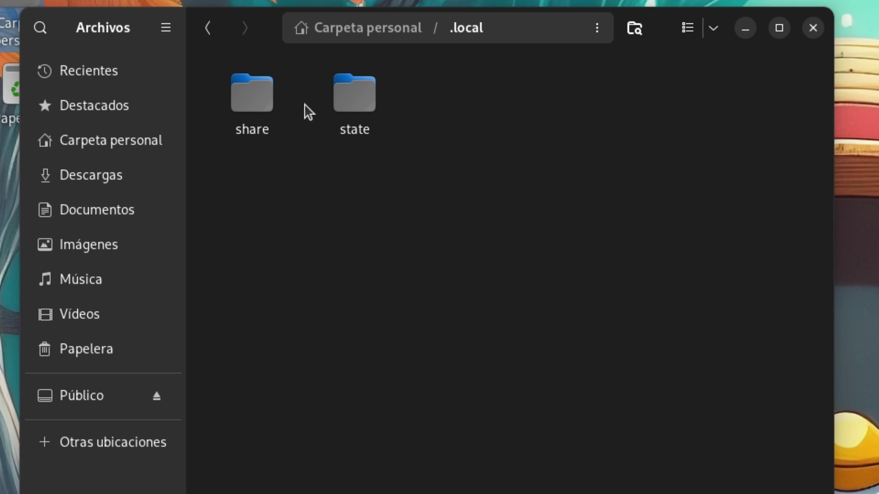
double_click(245, 96)
double_click(250, 93)
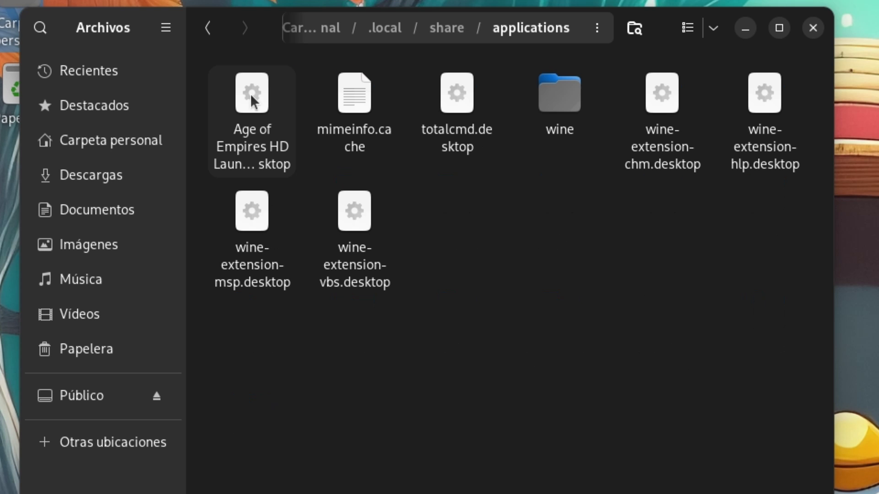
click(223, 40)
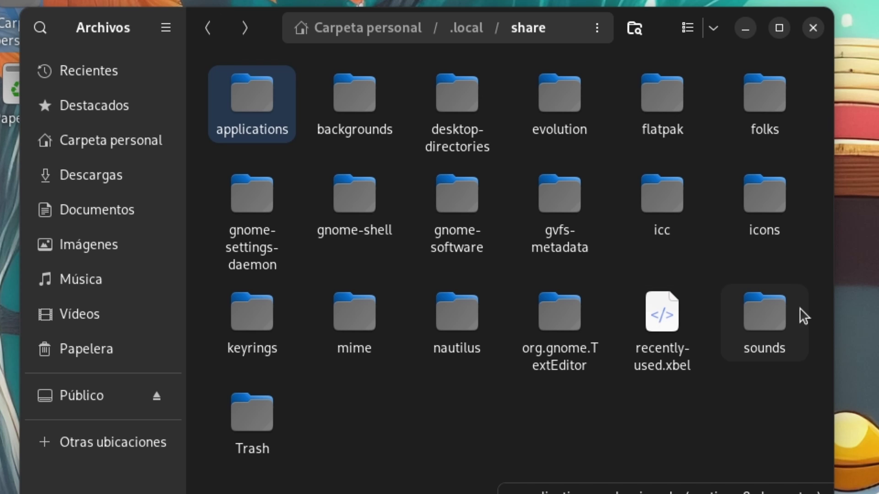
click(370, 457)
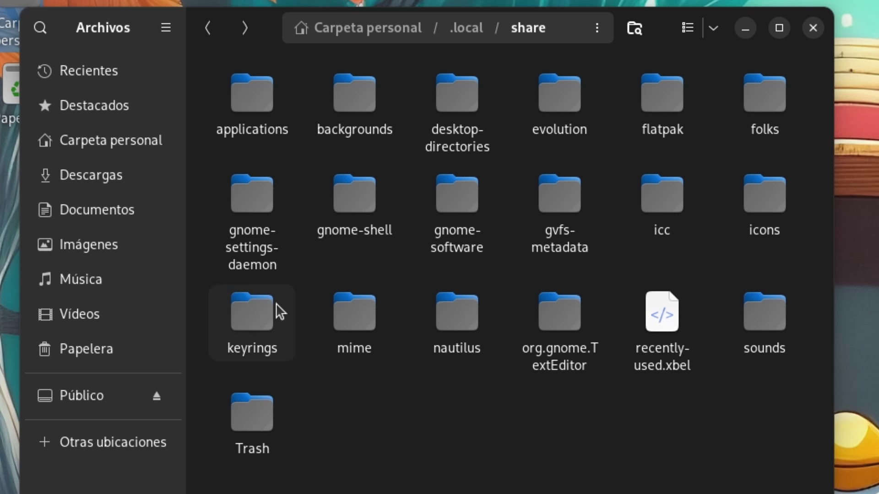
click(209, 29)
click(209, 28)
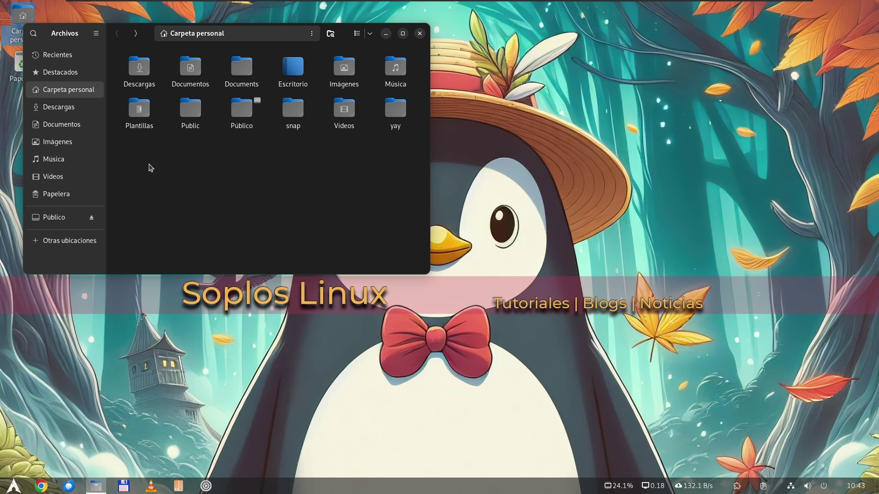
click(420, 34)
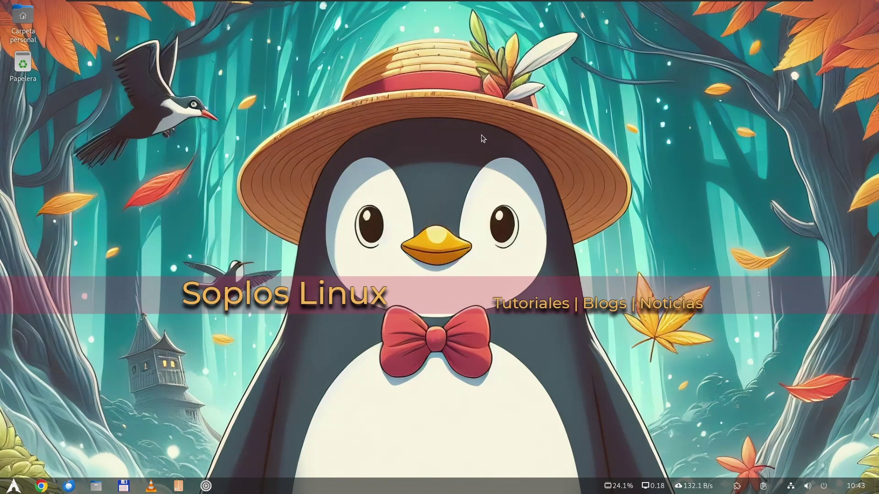
- Open a new terminal and display the system information with "neofetch"
key(ctrl+alt+t)
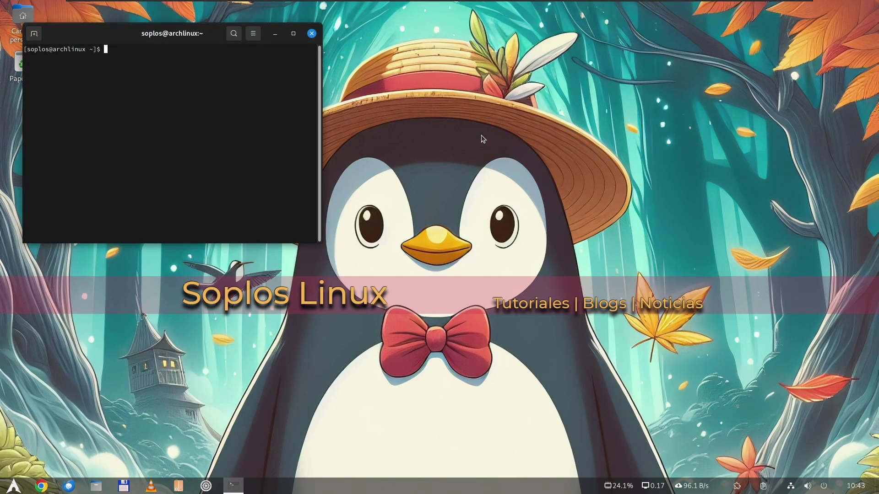
text(neofetch)
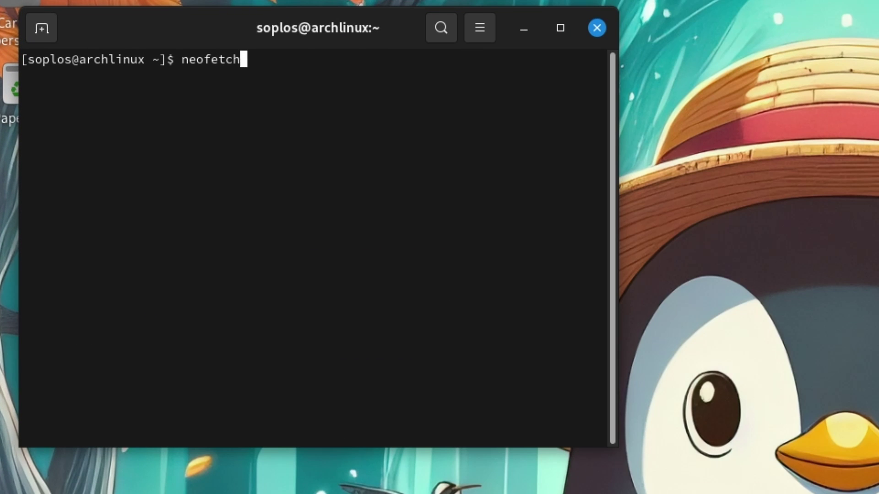
key(Return)
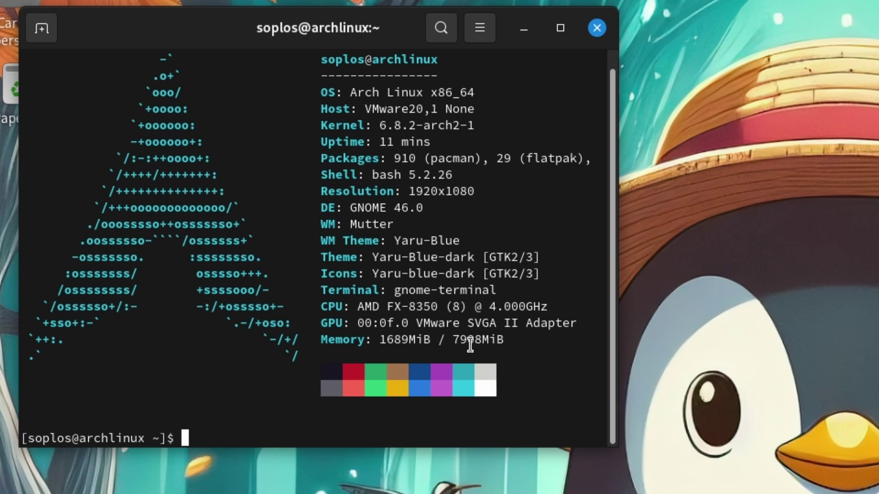
- Check the memory and swap usage with "htop", and quit the process viewer
text(htop)
key(Return)
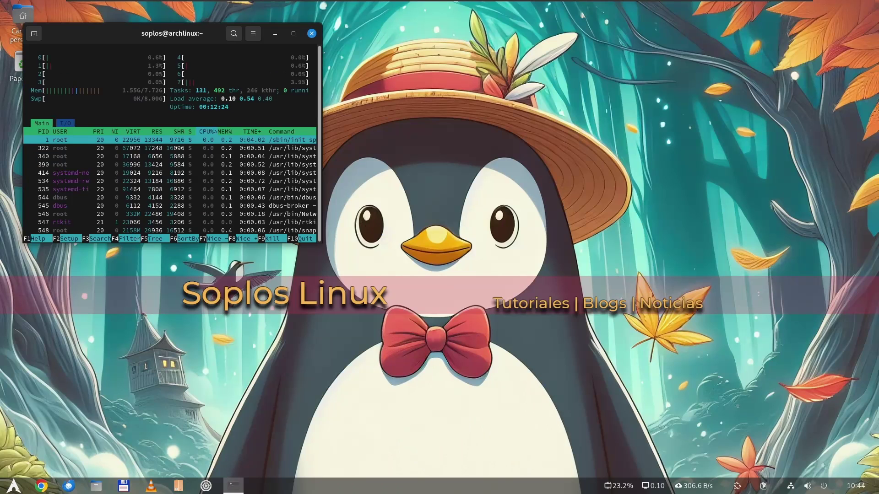
key(q)
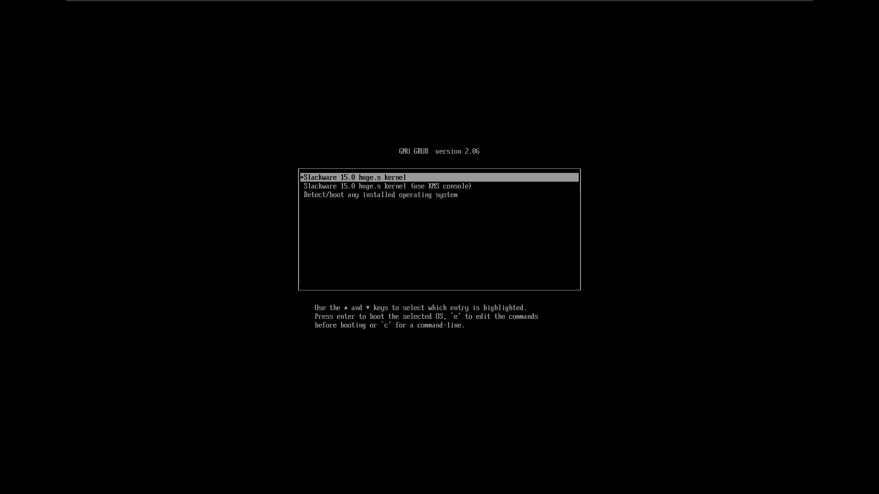
- Boot the "Slackware 15.0 huge.s kernel (use KMS console)" entry and answer 1 to choose a different keyboard map
key(Down)
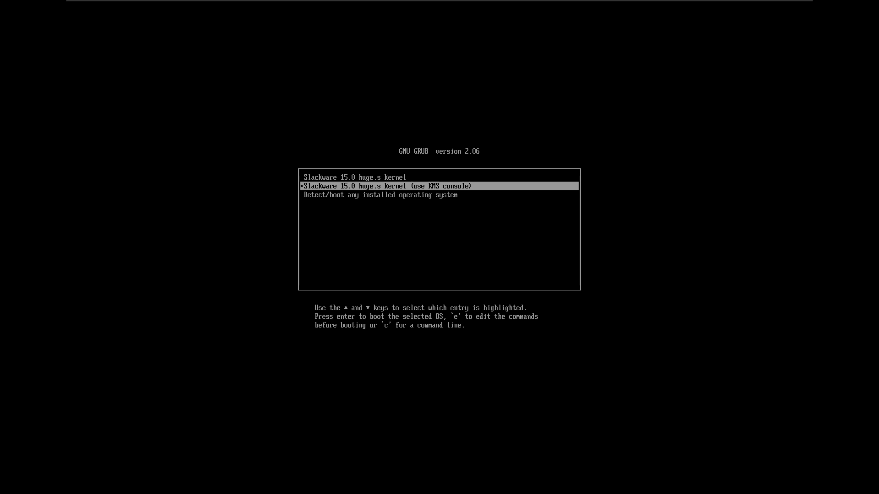
key(Return)
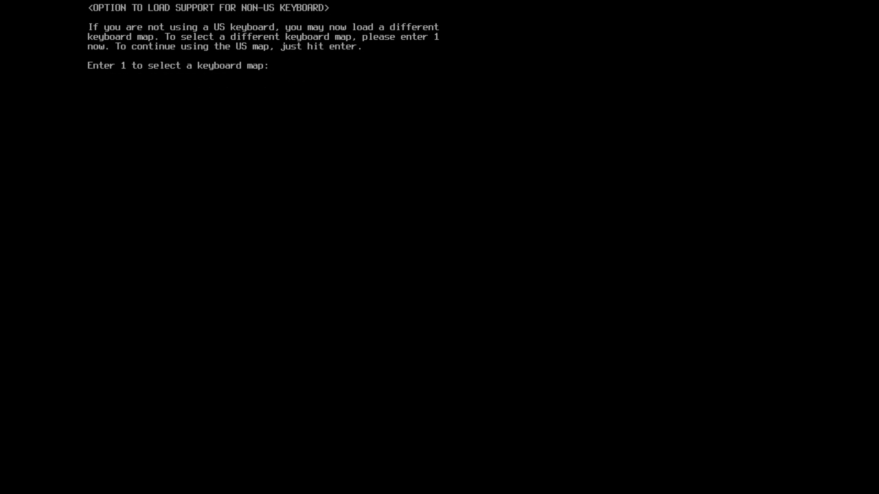
text(1)
key(Return)
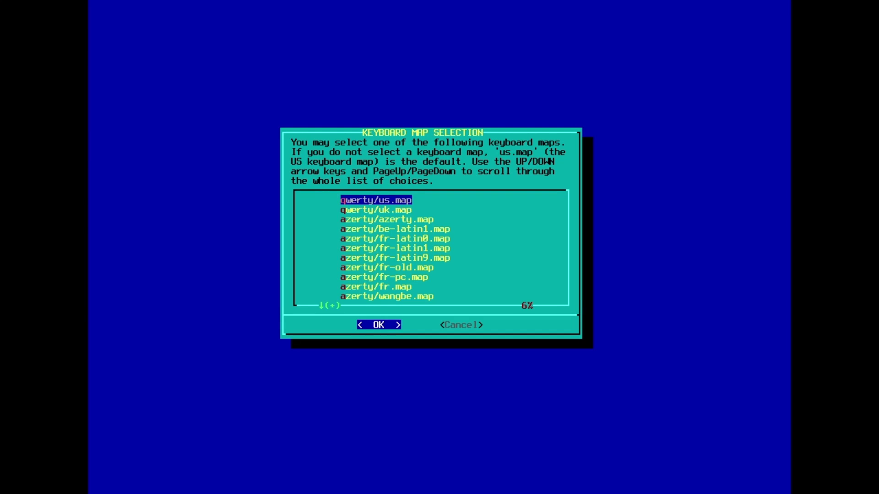
- Load a qwerty keyboard map listed shortly after qwerty/emacs2.map and accept it with answer 1
key(Page_Down)
key(Page_Down)
key(Down)
key(Down)
key(Down)
key(Down)
key(Down)
key(Down)
key(Down)
key(Down)
key(Down)
key(Down)
key(Down)
key(Down)
key(Down)
key(Down)
key(Down)
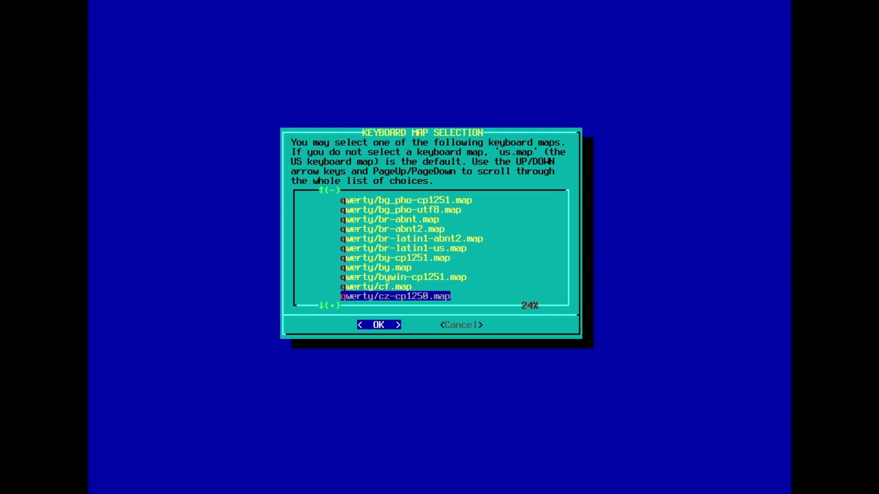
key(Down)
key(Down)
key(Down)
key(Down)
key(Down)
key(Down)
key(Down)
key(Down)
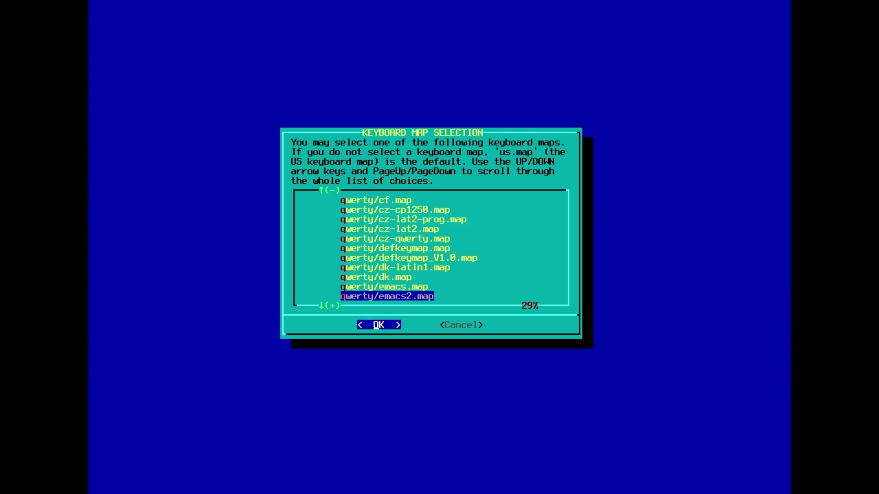
key(Down)
key(Down)
key(Return)
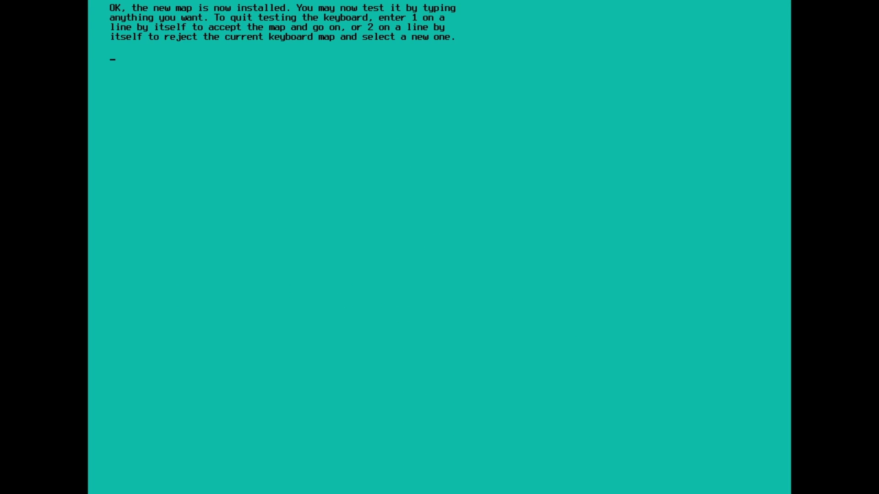
text(1)
key(Return)
- Log in as root and start cfdisk to look through the existing partitions on the disk
text(root)
key(Return)
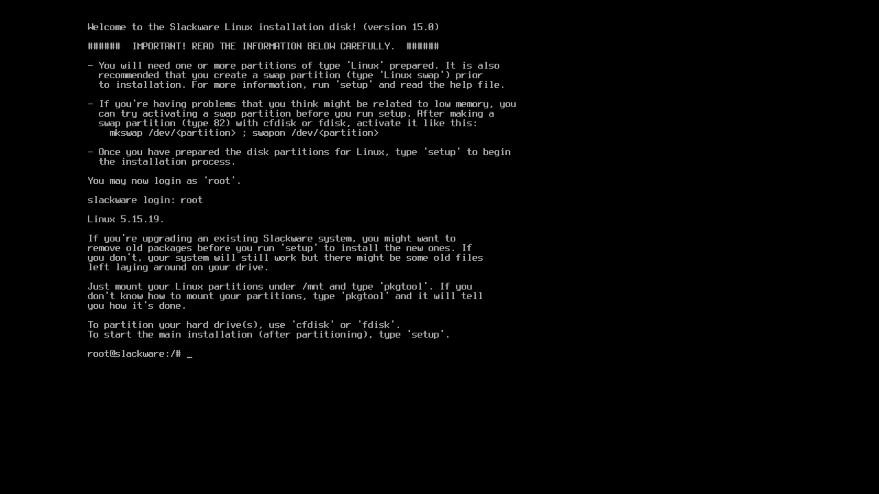
text(cfdisk)
key(Return)
key(Down)
key(Down)
key(Down)
key(Up)
key(Up)
key(Up)
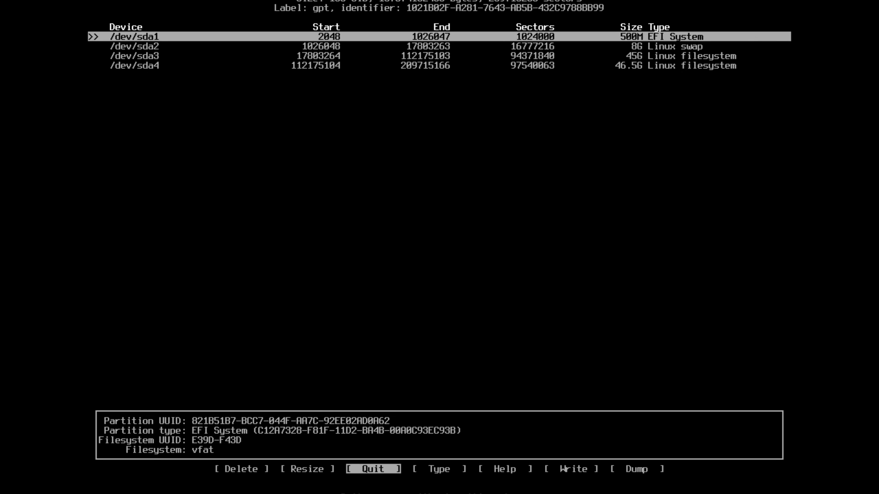
- Delete all four existing partitions, from /dev/sda4 up to /dev/sda1, leaving only free space
key(Down)
key(Down)
key(Down)
key(Left)
key(Left)
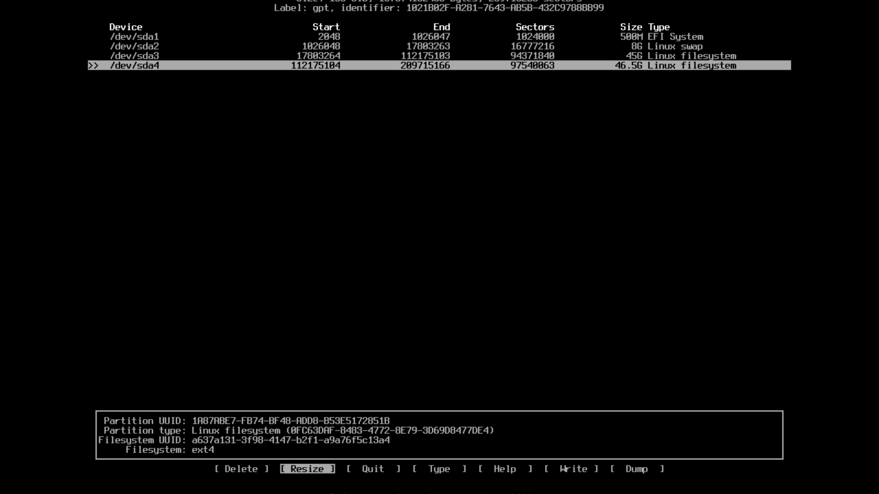
key(Return)
key(Up)
key(Left)
key(Left)
key(Left)
key(Right)
key(Return)
key(Left)
key(Right)
key(Up)
key(Left)
key(Left)
key(Return)
key(Up)
key(Left)
key(Left)
key(Return)
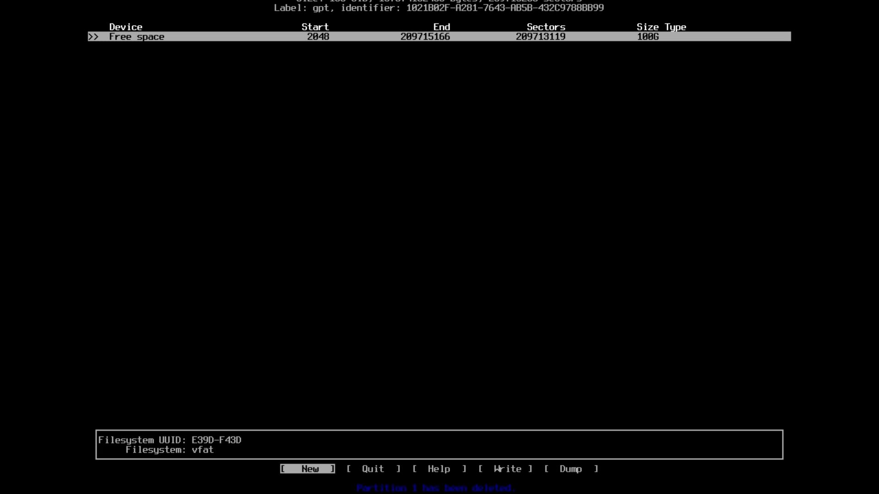
- Write the emptied partition table to disk, confirming with "yes"
key(Right)
key(Right)
key(Right)
key(Return)
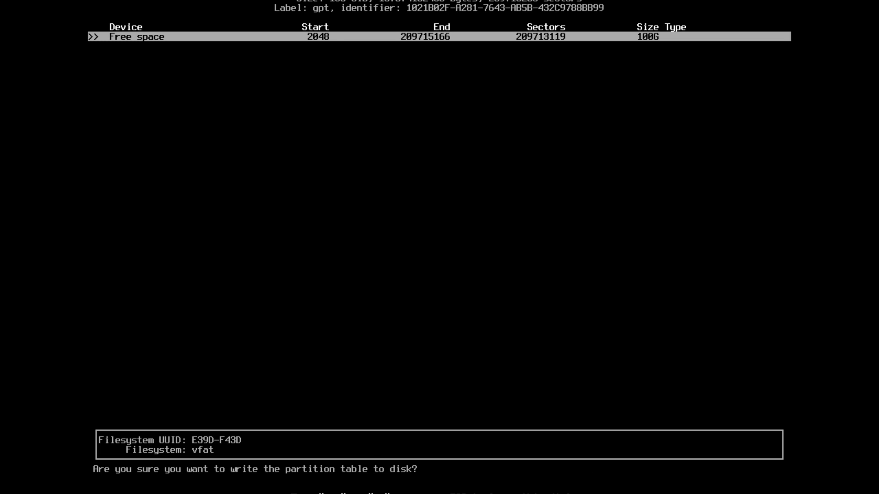
text(yes)
key(Return)
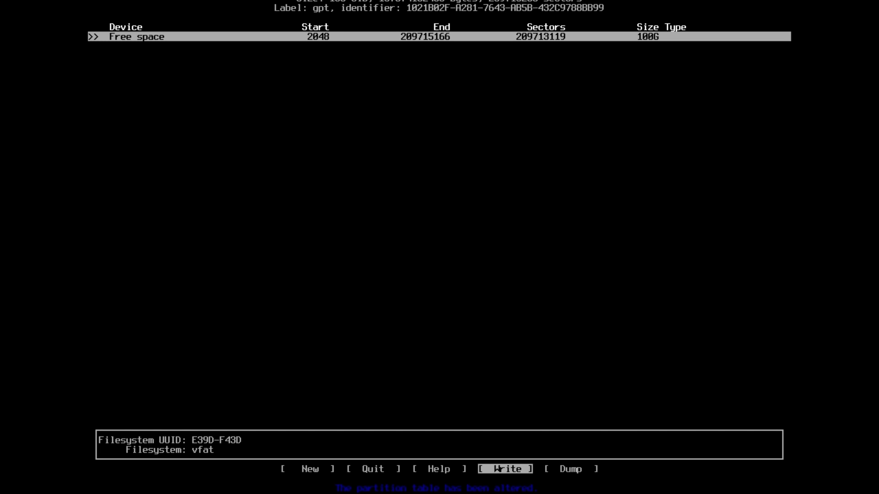
- Create a new 500M partition in the free space as /dev/sda1
key(Left)
key(Left)
key(Left)
key(Return)
key(BackSpace)
key(BackSpace)
key(BackSpace)
key(BackSpace)
text(500M)
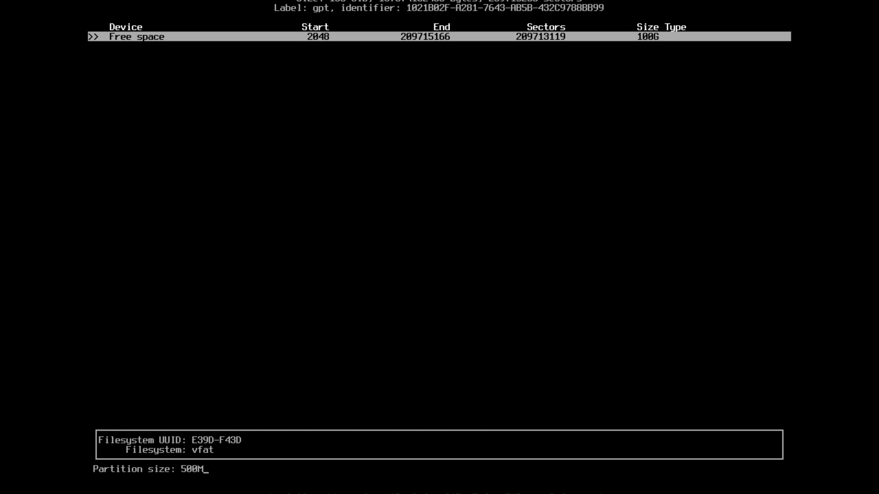
key(Return)
- Change the partition type of /dev/sda1 to EFI System
key(Right)
key(Return)
key(Home)
key(Return)
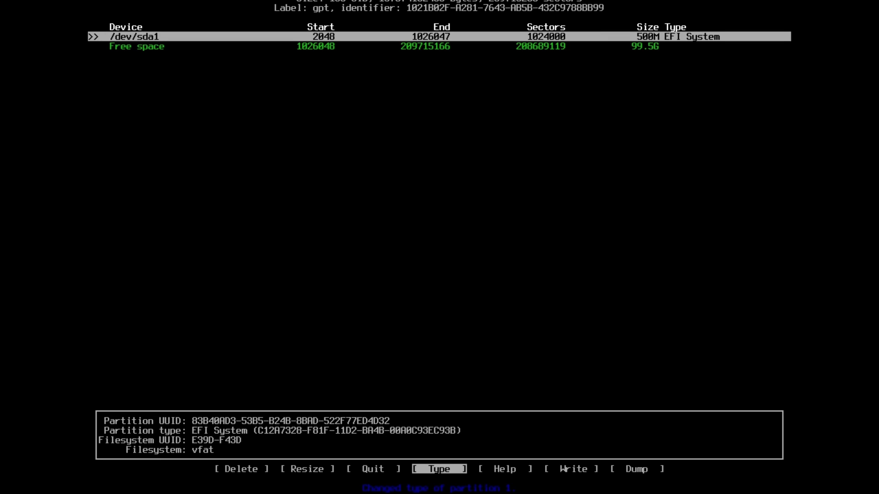
- Create a second partition of 8G in the remaining free space
key(Down)
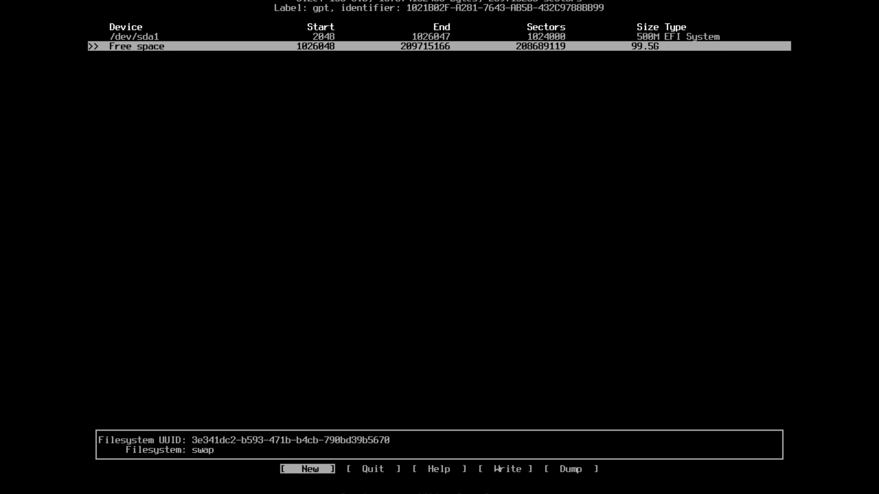
key(Return)
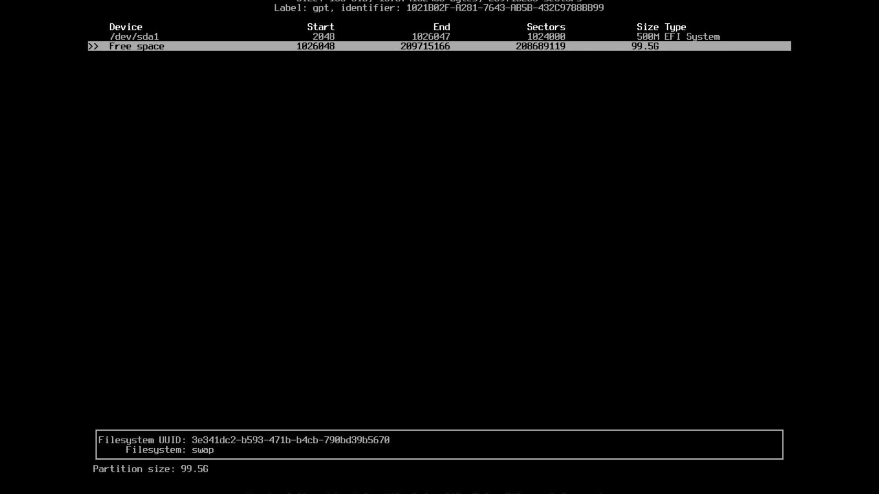
key(BackSpace)
key(BackSpace)
key(BackSpace)
key(BackSpace)
key(BackSpace)
text(8G)
key(Return)
- Change the partition type of /dev/sda2 to Linux swap
key(Right)
key(Return)
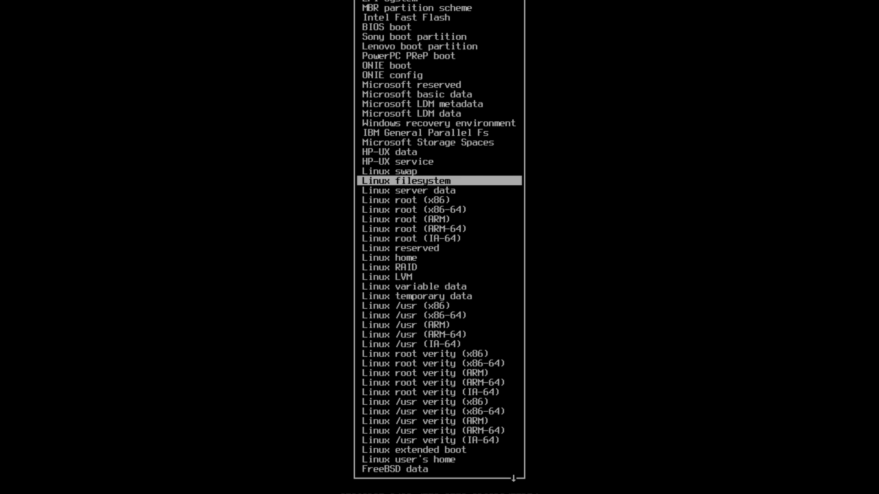
key(Up)
key(Return)
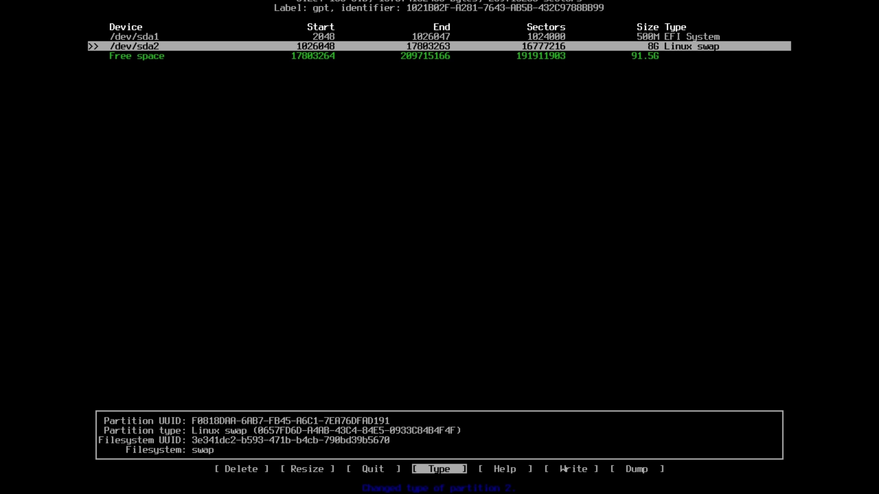
- Create a third partition of 45G in the free space with the type Linux filesystem
key(Down)
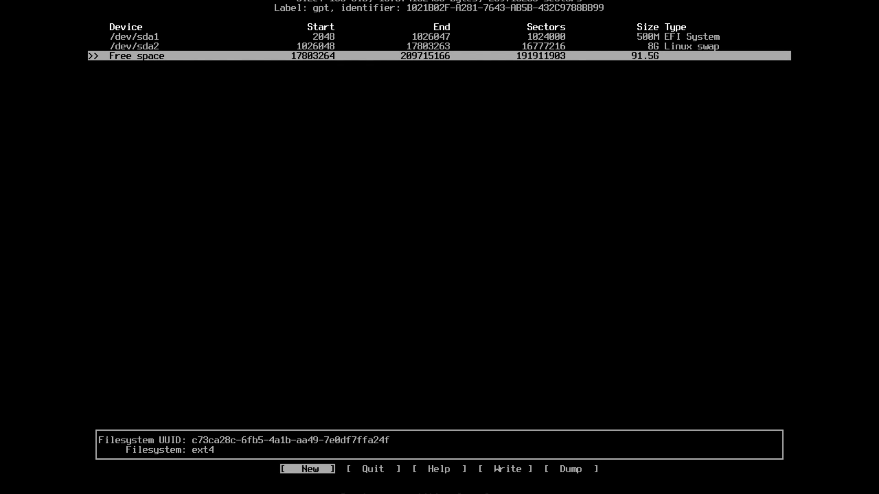
key(Return)
key(BackSpace)
key(BackSpace)
key(BackSpace)
key(BackSpace)
key(BackSpace)
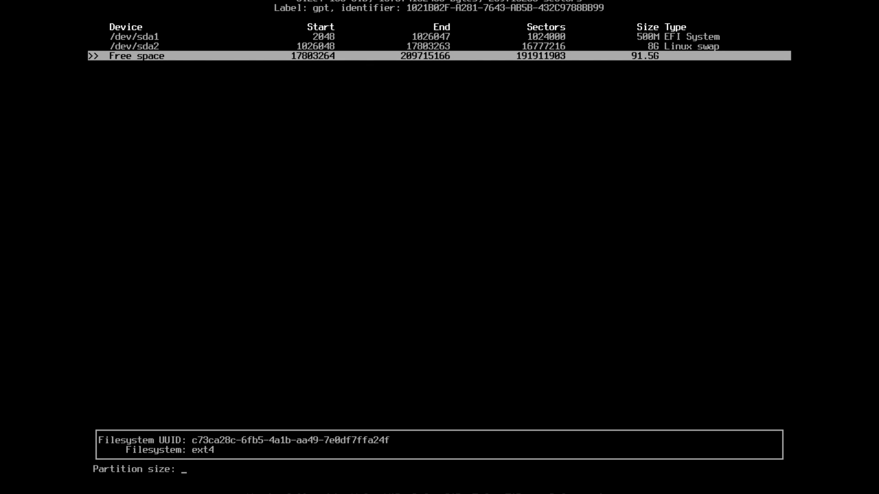
text(45G)
key(Return)
key(Right)
key(Return)
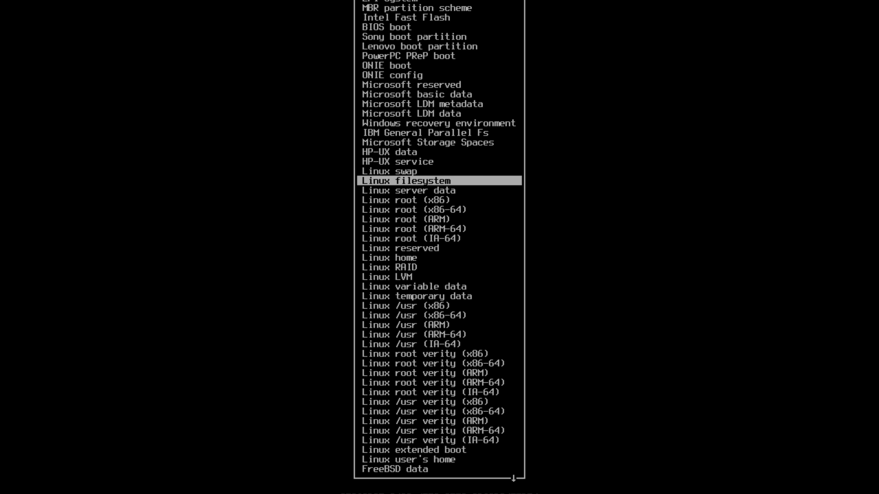
key(Return)
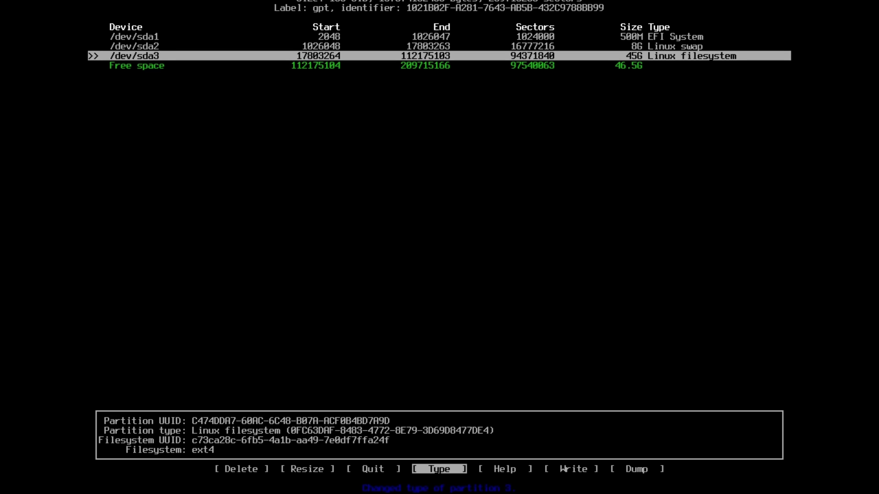
- Create a fourth partition from all the remaining 46.5G of free space with the type Linux filesystem
key(Down)
key(Return)
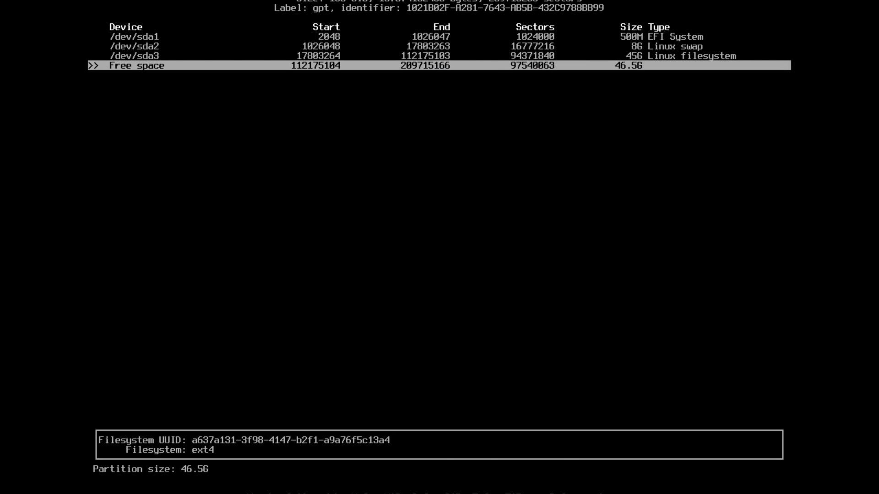
key(Return)
key(Right)
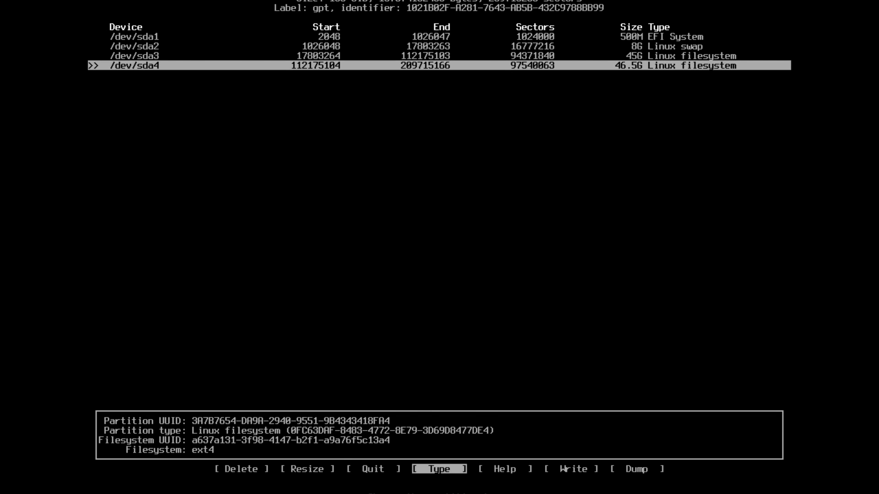
key(Return)
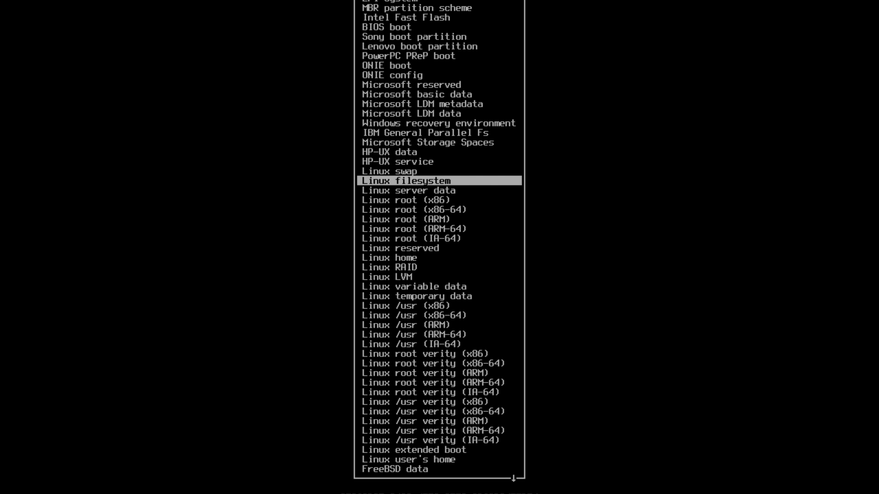
key(Return)
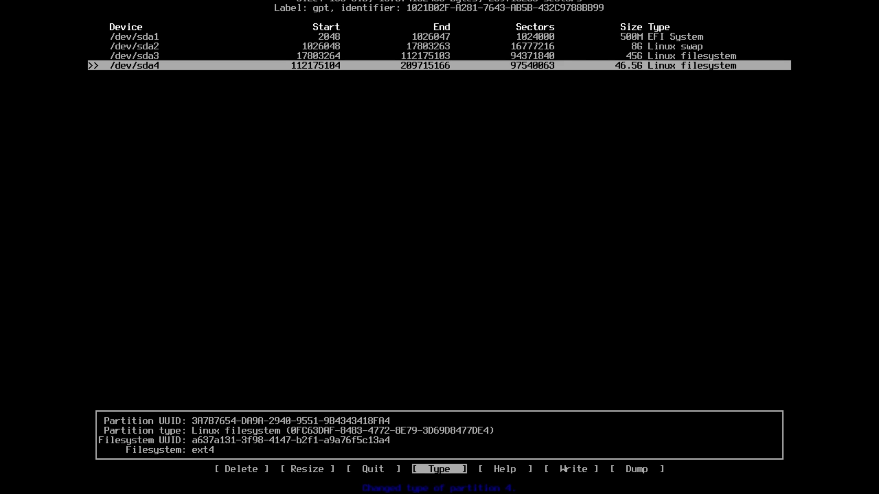
- Write the new four-partition layout to disk, confirming with "yes"
key(Right)
key(Right)
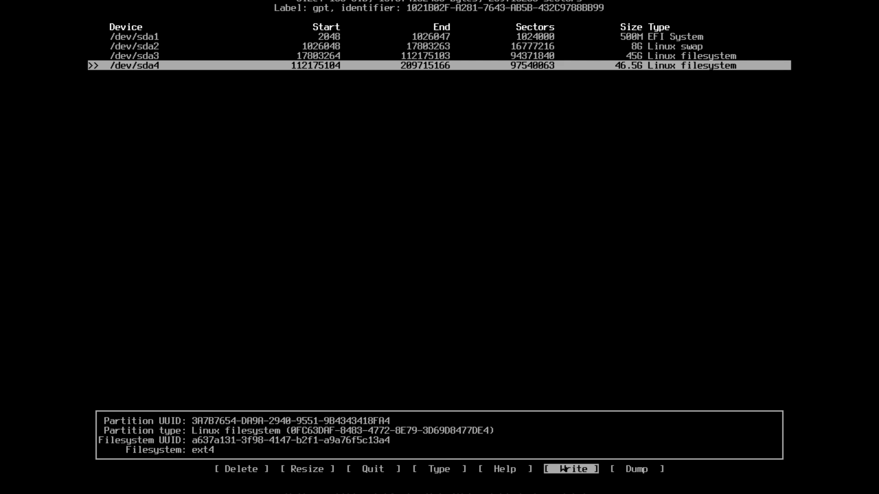
key(Return)
text(yes)
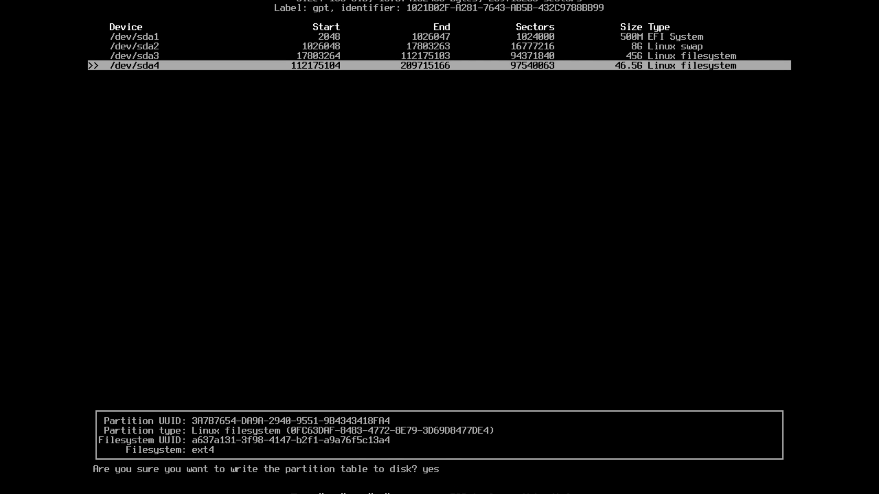
key(Return)
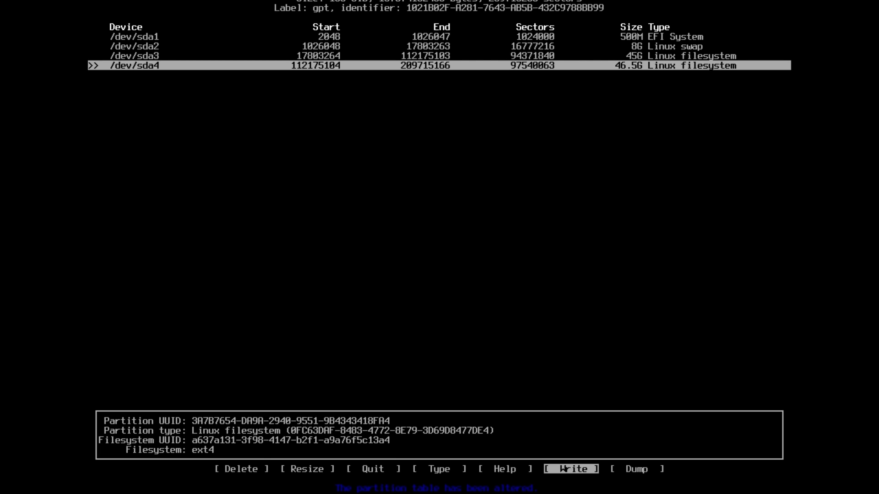
- Quit cfdisk and launch the Slackware installer with "setup"
key(q)
text(setup)
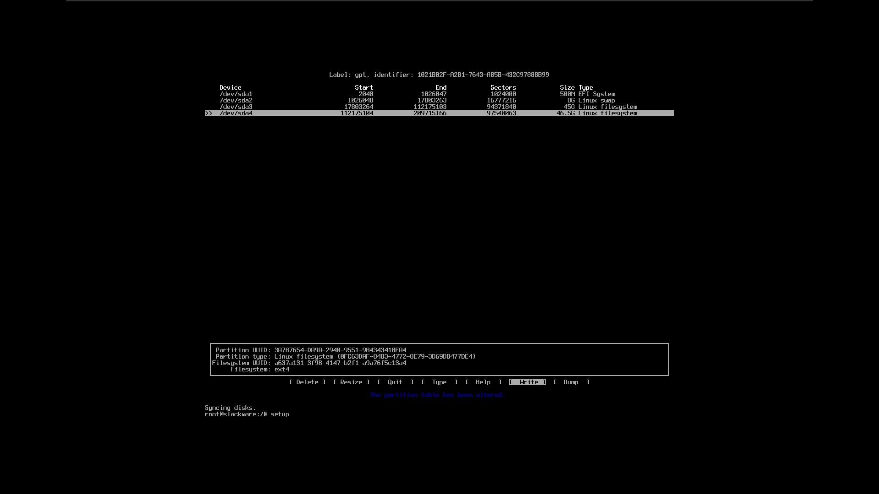
key(Return)
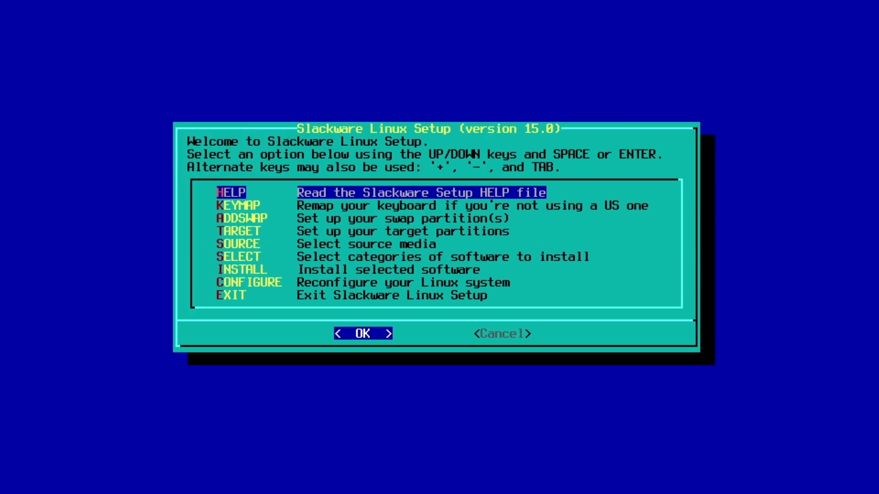
- Remap the keyboard in Slackware Setup by choosing a non-US layout from the keymap list
key(Down)
key(Return)
key(Down)
key(Down)
key(Down)
key(Down)
key(Down)
key(Down)
key(Down)
key(Down)
key(Down)
key(Down)
key(Down)
key(Down)
key(Down)
key(Down)
key(Down)
key(Down)
key(Down)
key(Down)
key(Down)
key(Down)
key(Down)
key(Down)
key(Down)
key(Down)
key(Down)
key(Down)
key(Down)
key(Down)
key(Down)
key(Down)
key(Down)
key(Down)
key(Down)
key(Down)
key(Down)
key(Down)
key(Down)
key(Down)
key(Down)
key(Down)
key(Down)
key(Down)
key(Down)
key(Down)
key(Down)
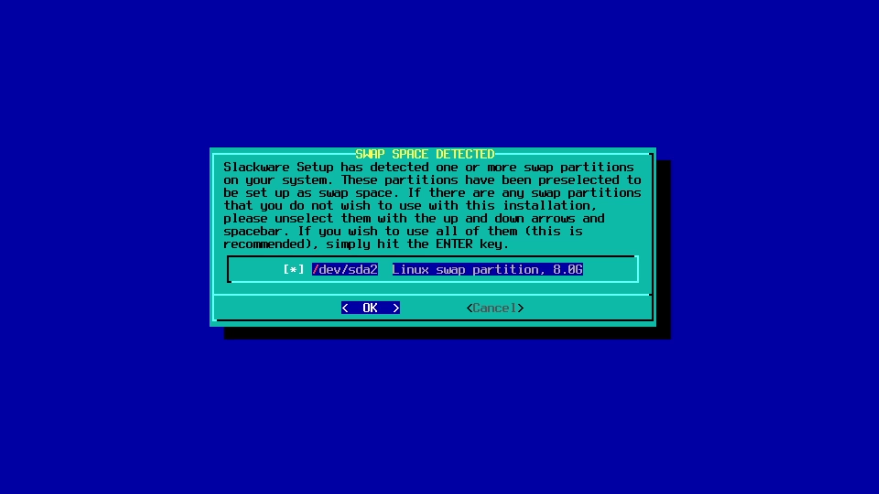
- Set up /dev/sda2 as swap space without checking it for bad blocks
key(Return)
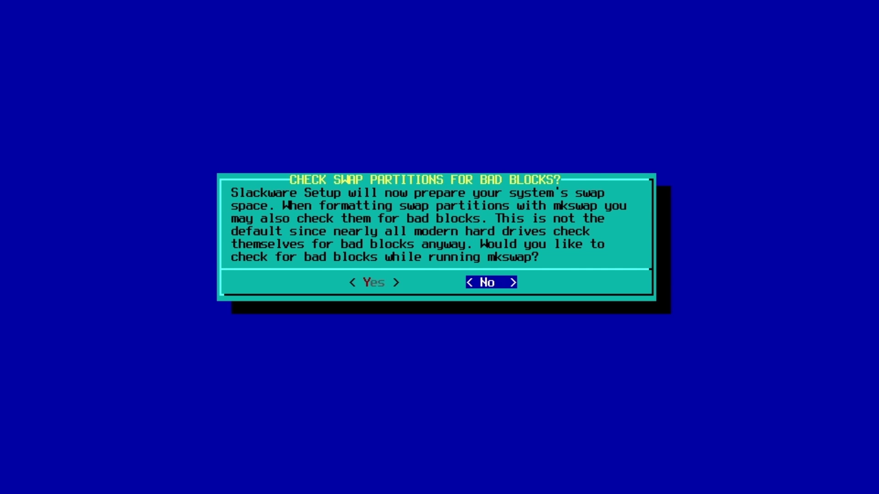
key(Return)
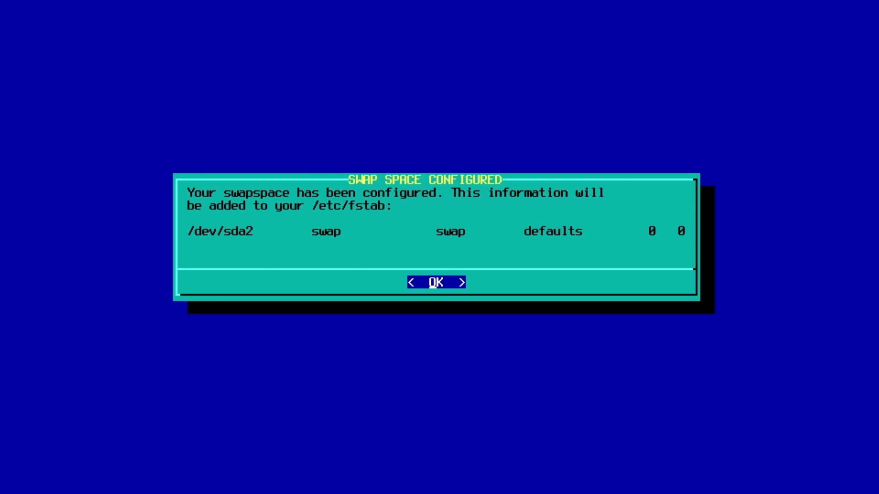
key(Return)
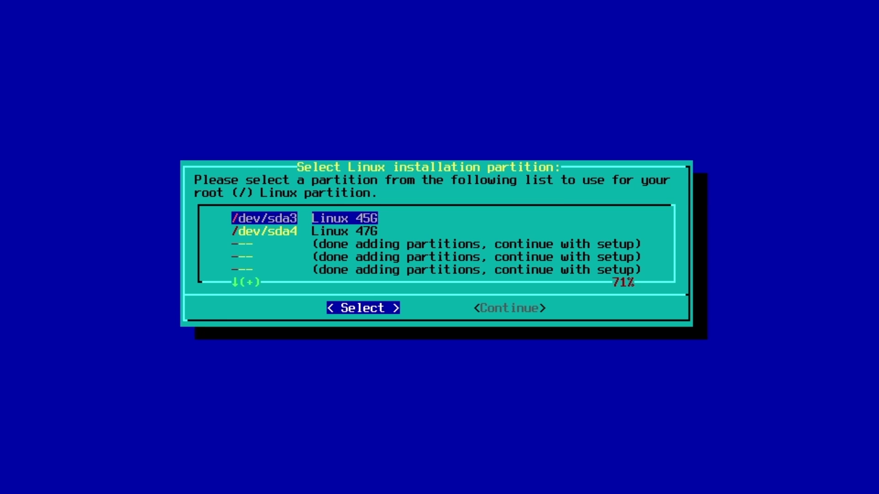
- Set /dev/sda3 as the root (/) partition and format it with the ext4 filesystem
key(Return)
key(Return)
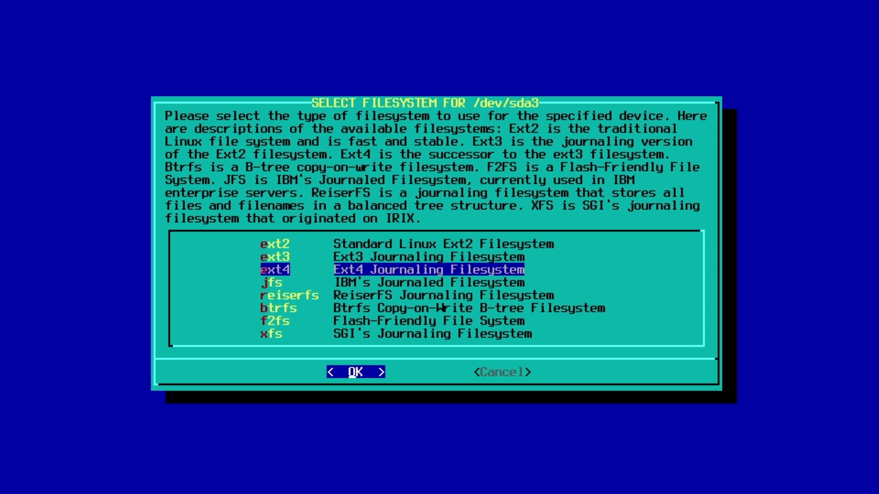
key(Return)
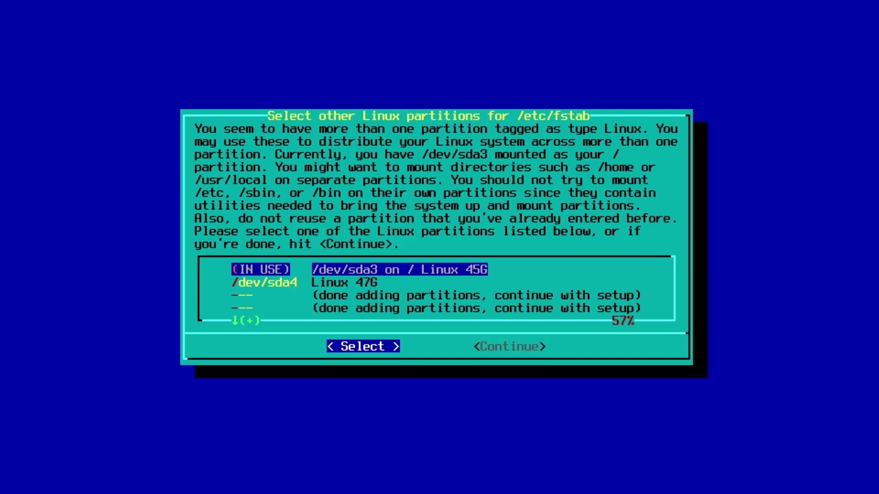
- Quick-format /dev/sda4 as ext4 with the mount point /home, and accept the fstab entries including the EFI partition
key(Down)
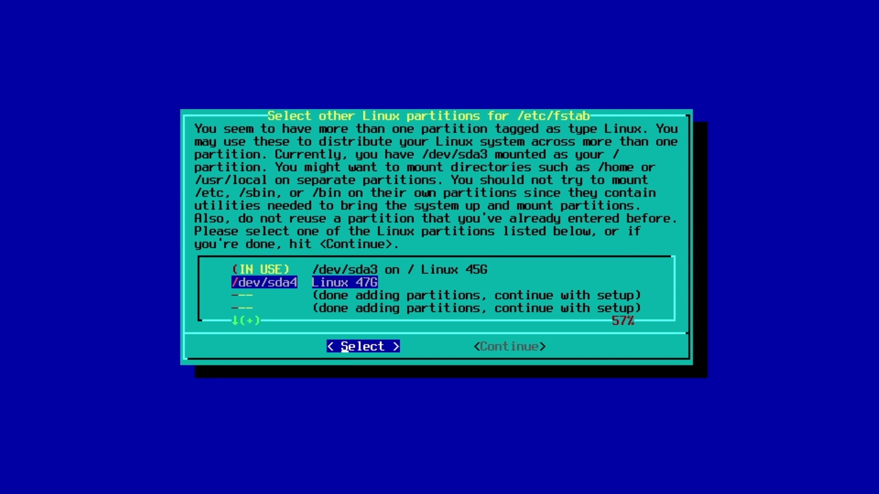
key(Return)
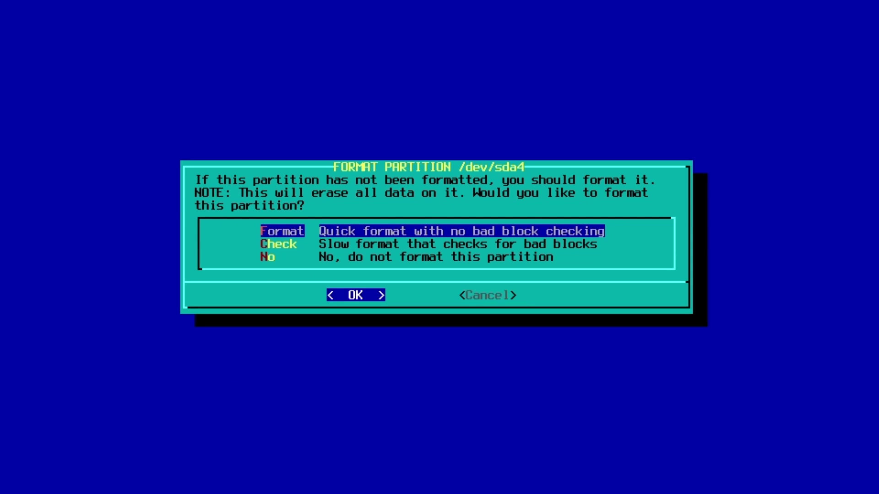
key(Return)
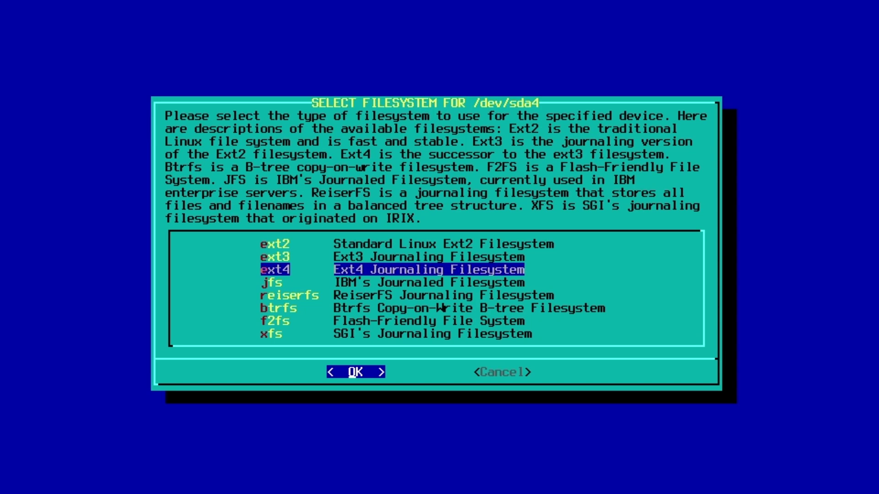
key(Return)
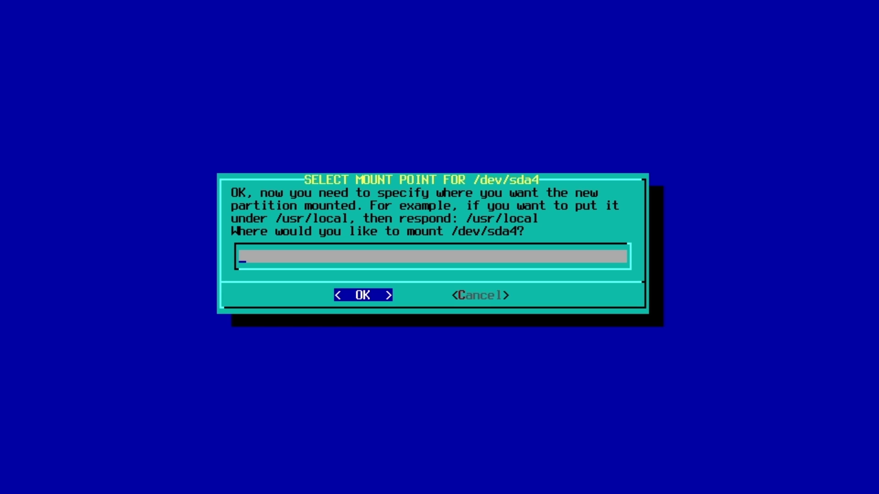
text(/home)
key(Return)
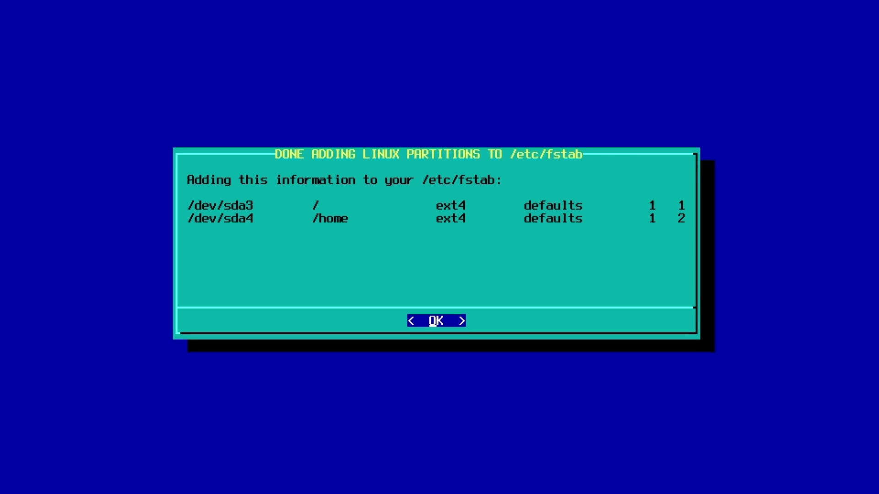
key(Return)
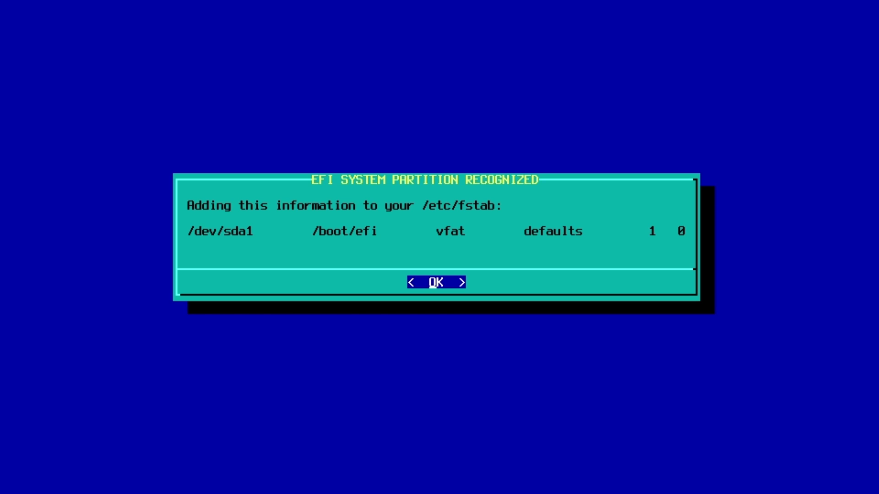
key(Return)
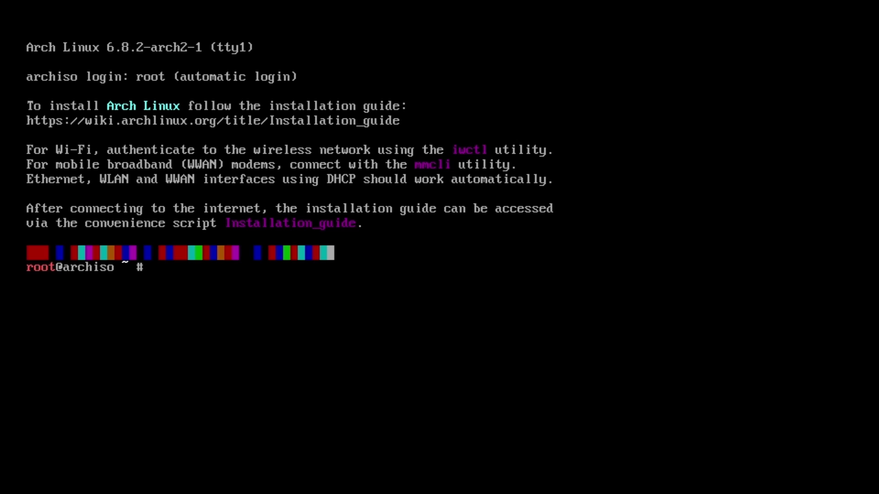
- Run cfdisk in the Arch Linux live console and create a 500M partition with the type EFI System
text(cfdisk)
key(Return)
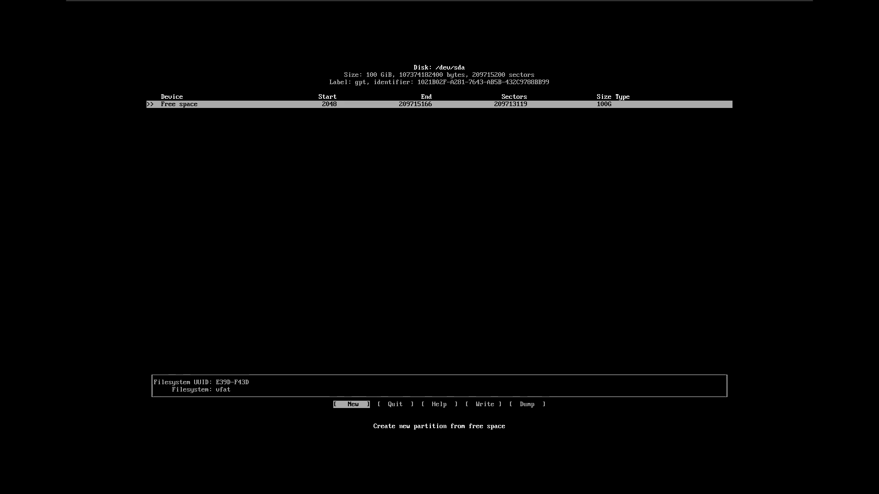
key(Return)
key(BackSpace)
key(BackSpace)
key(BackSpace)
key(BackSpace)
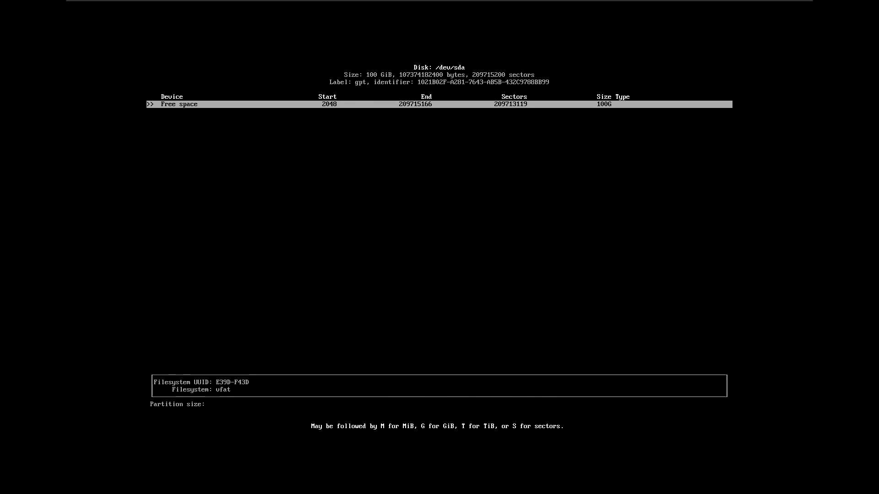
text(500M)
key(Return)
key(Right)
key(Return)
key(Home)
key(Return)
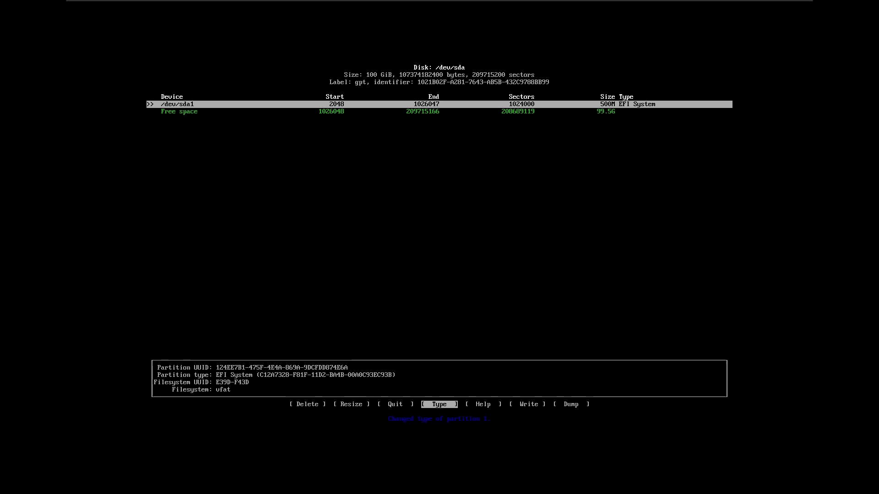
- Create a second partition of 8G in the free space and set its type to Linux swap
key(Down)
key(Return)
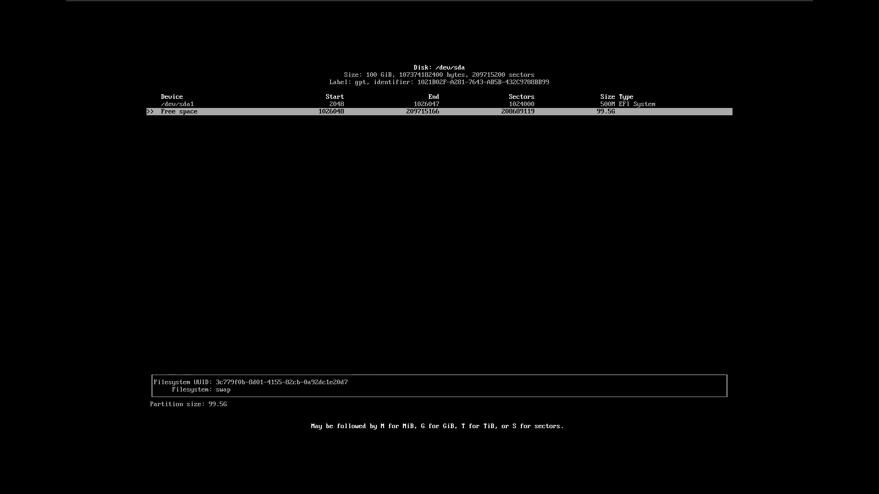
key(BackSpace)
key(BackSpace)
key(BackSpace)
key(BackSpace)
key(BackSpace)
text(8G)
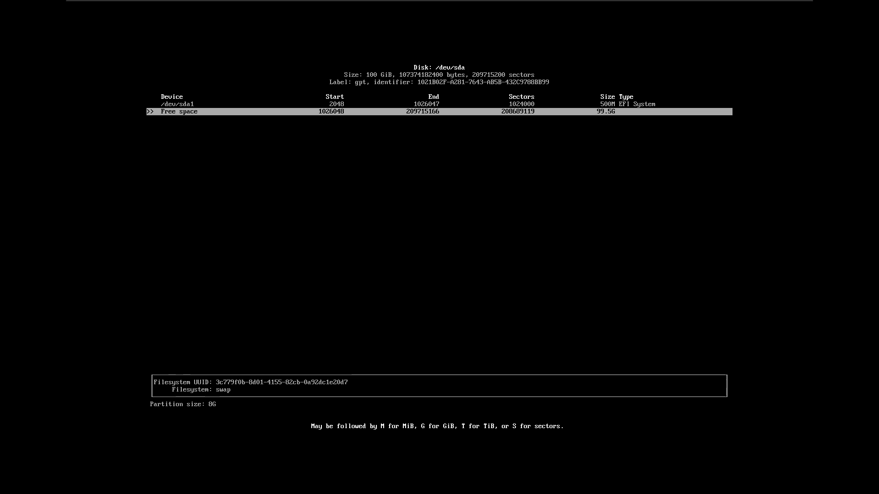
key(Return)
key(Right)
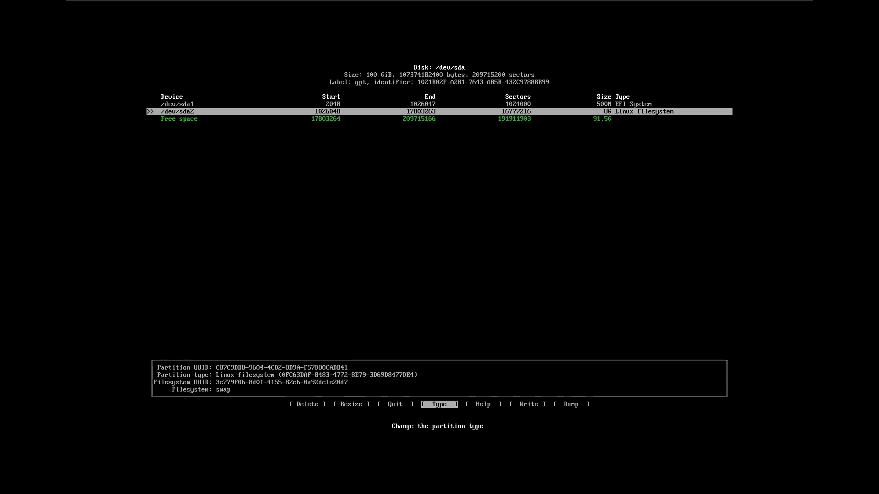
key(Return)
key(Up)
key(Return)
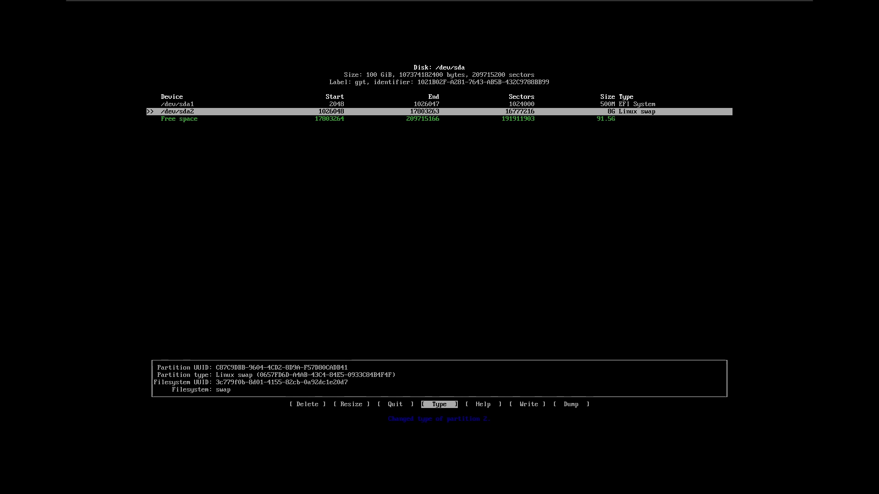
- Create a third partition of 45G in the free space, keeping the Linux filesystem type
key(Down)
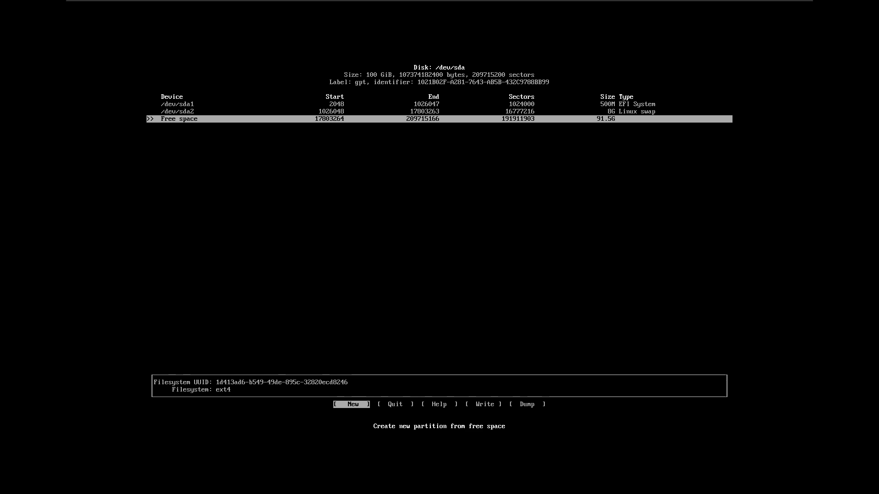
key(Return)
key(BackSpace)
key(BackSpace)
key(BackSpace)
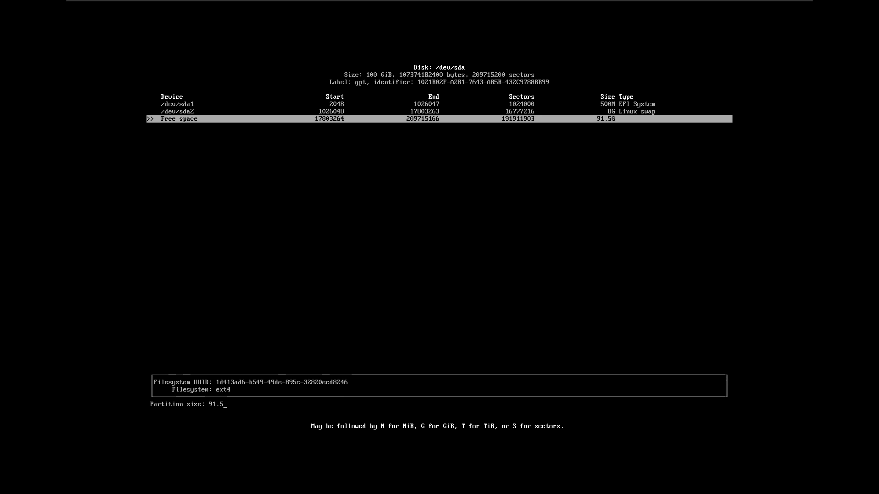
key(BackSpace)
key(BackSpace)
text(45G)
key(Return)
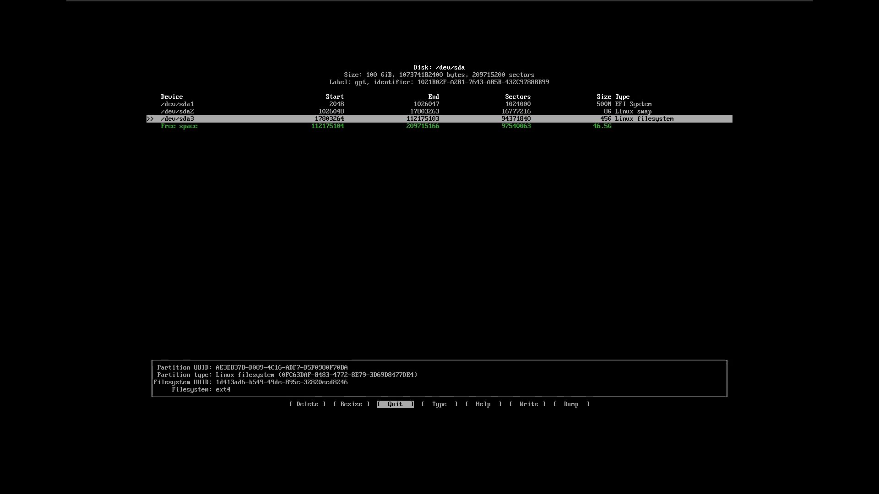
- Create a fourth partition, /dev/sda4, from the remaining 46.5G of free space as a Linux filesystem
key(Down)
key(Return)
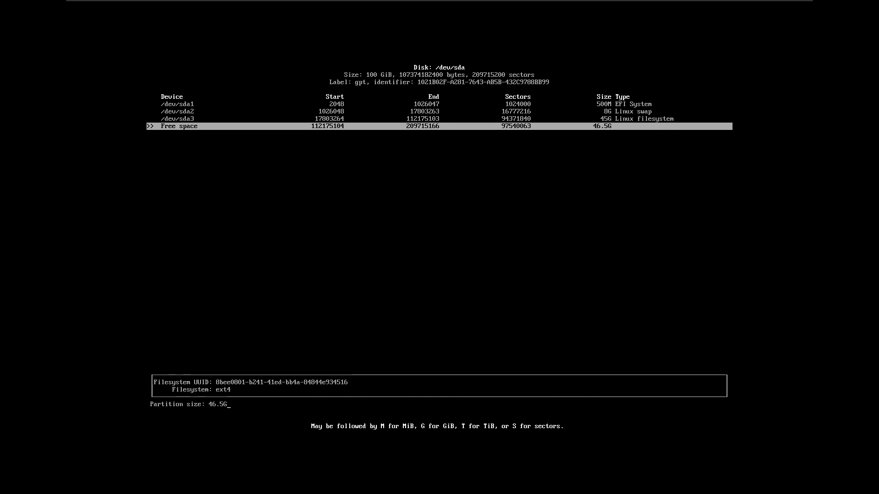
key(Return)
- Write the Arch disk's partition table to disk, confirming with "yes"
key(Right)
key(Right)
key(Right)
key(Return)
text(yes)
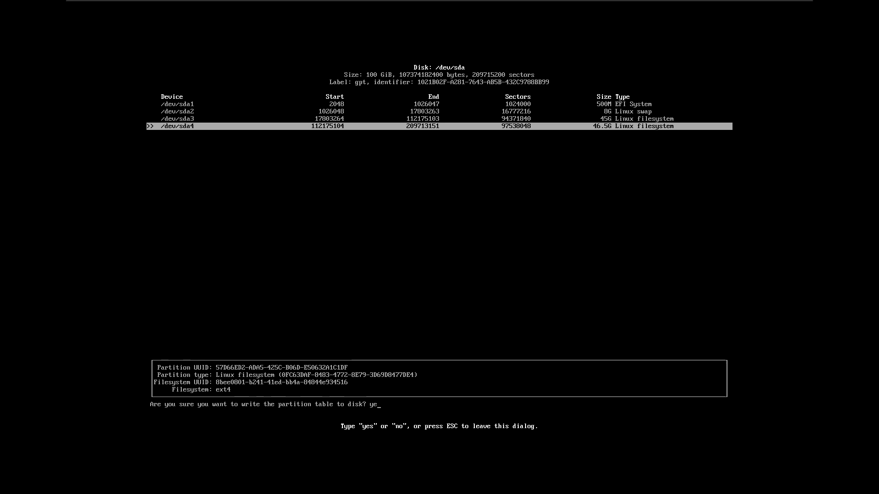
key(Return)
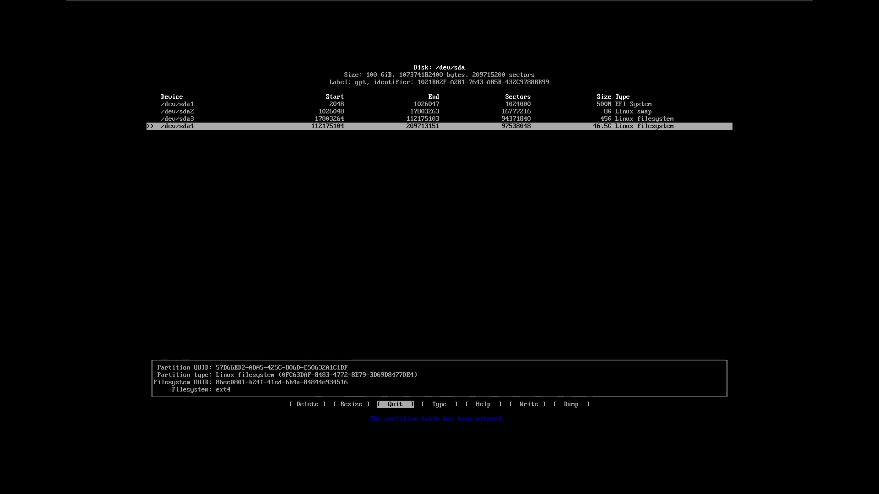
- Quit cfdisk and launch the guided Arch Linux installer with "archinstall"
key(Return)
text(a)
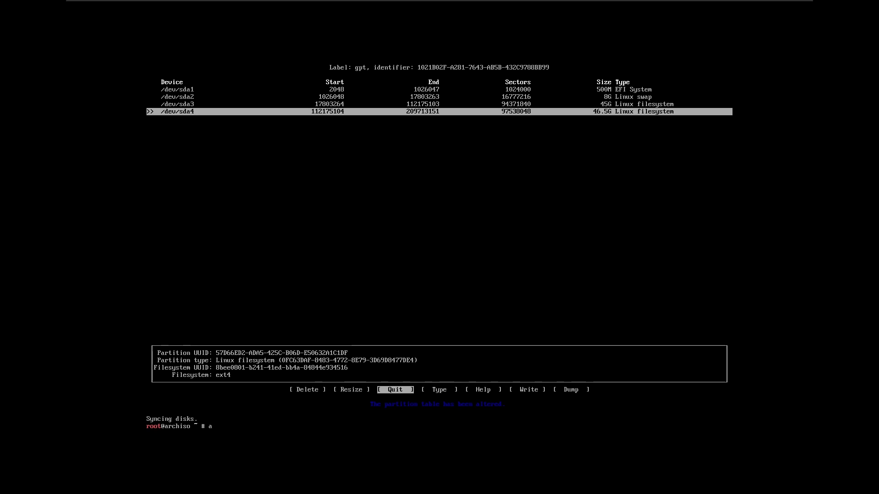
text(rchinstall)
key(Return)
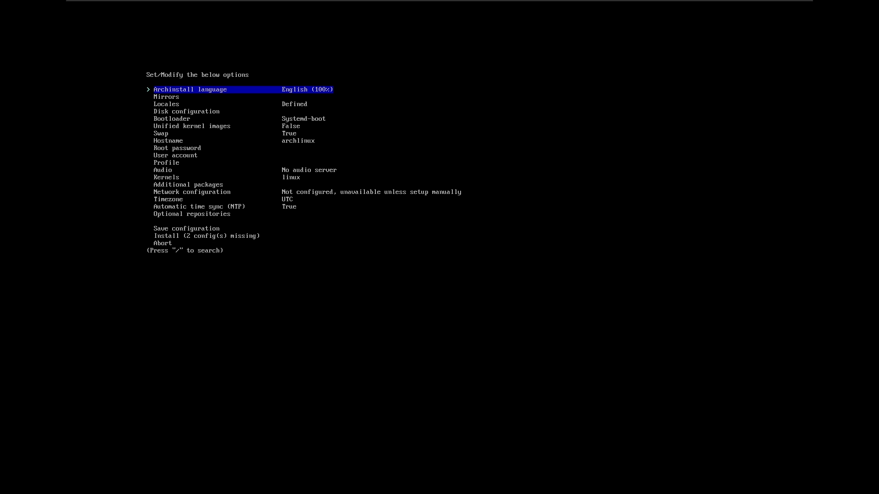
- Change the Archinstall language to Spanish
key(Return)
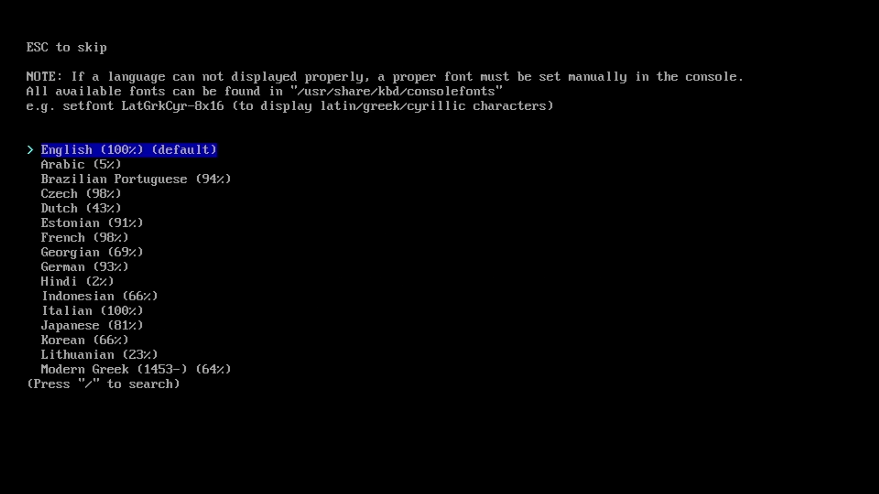
key(Down)
key(Down)
key(Down)
key(Down)
key(Down)
key(Down)
key(Down)
key(Down)
key(Down)
key(Down)
key(Down)
key(Down)
key(Down)
key(Down)
key(Down)
key(Down)
key(Down)
key(Down)
key(Down)
key(Down)
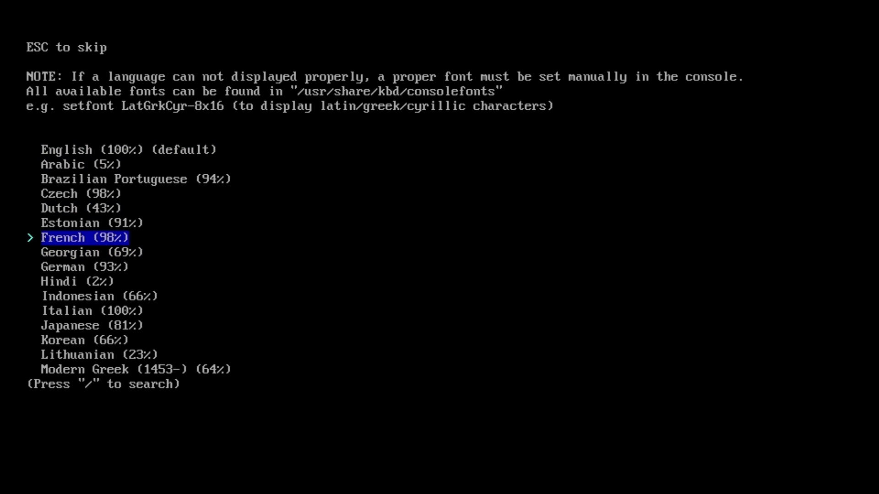
key(Return)
- Set the keyboard layout to es and the locale language to es_ES, and return to the main options
key(Return)
key(Return)
key(Return)
key(Return)
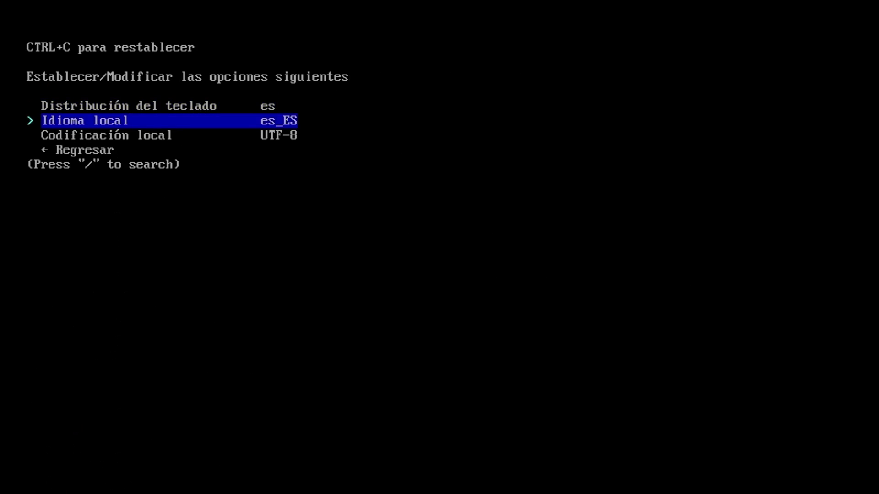
key(Return)
text(/es_e)
key(Return)
key(Down)
key(Down)
key(Return)
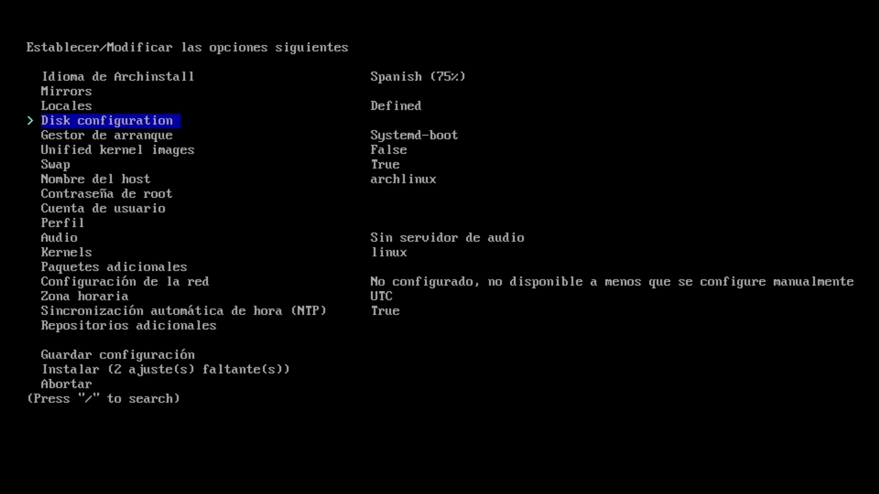
- Choose Manual Partitioning for the disk configuration
key(Return)
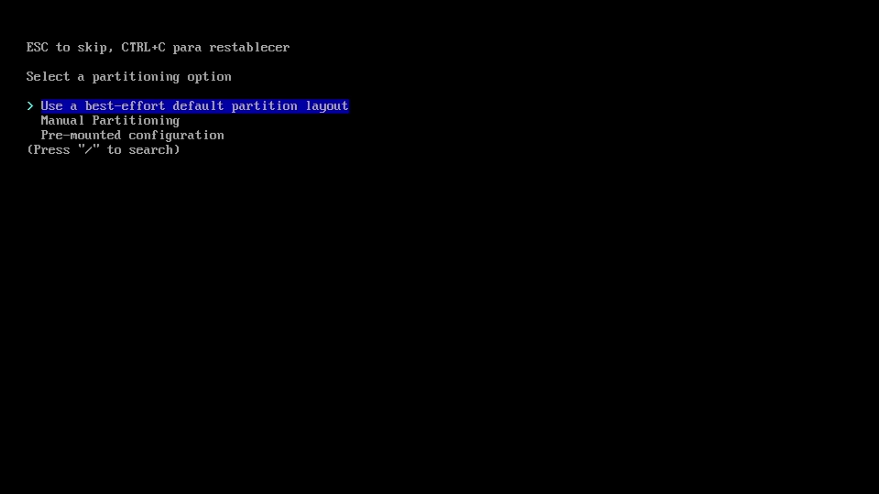
key(Down)
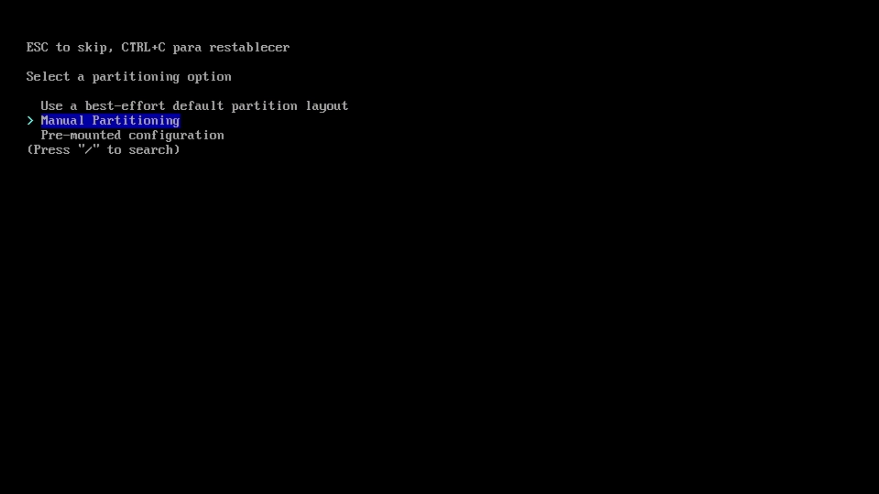
key(Return)
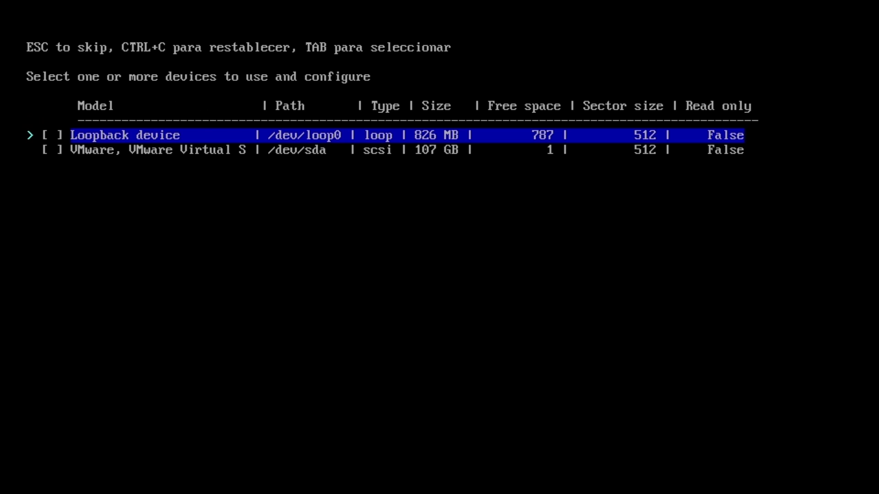
- Select the VMware disk /dev/sda as the device to partition manually
key(Down)
key(Up)
key(Down)
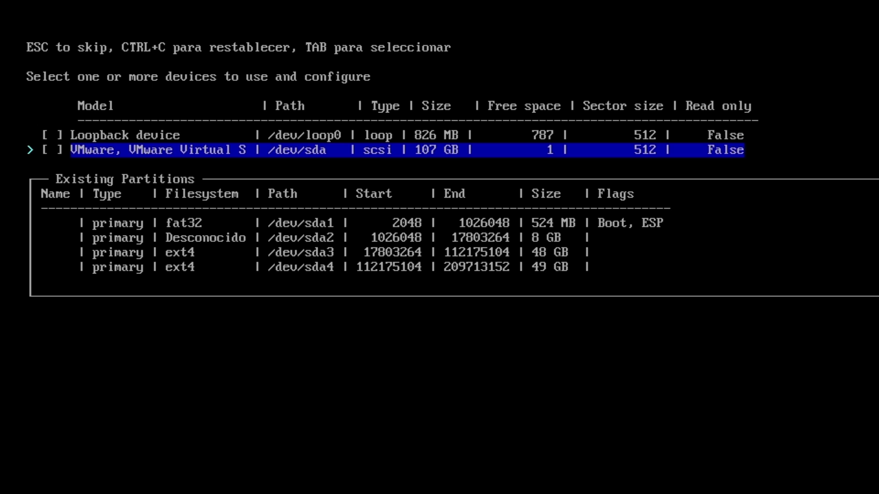
key(Return)
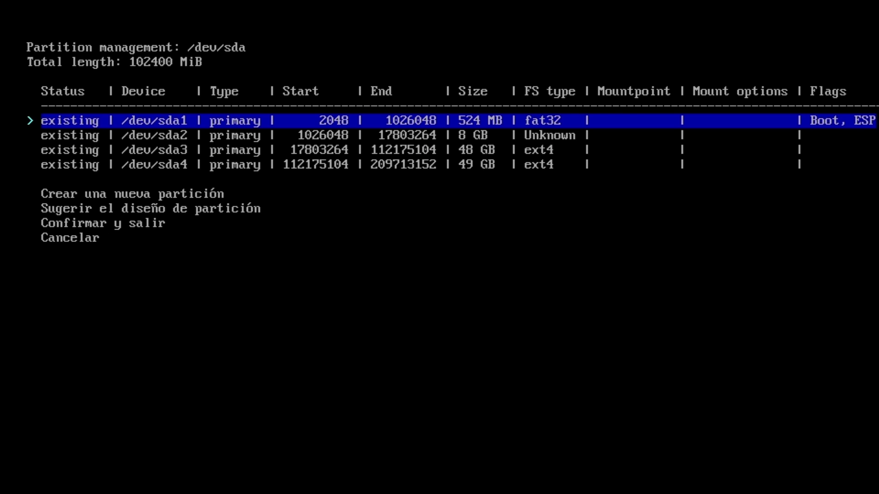
- Assign the mount point / to the 48 GB ext4 partition /dev/sda3
key(Down)
key(Up)
key(Down)
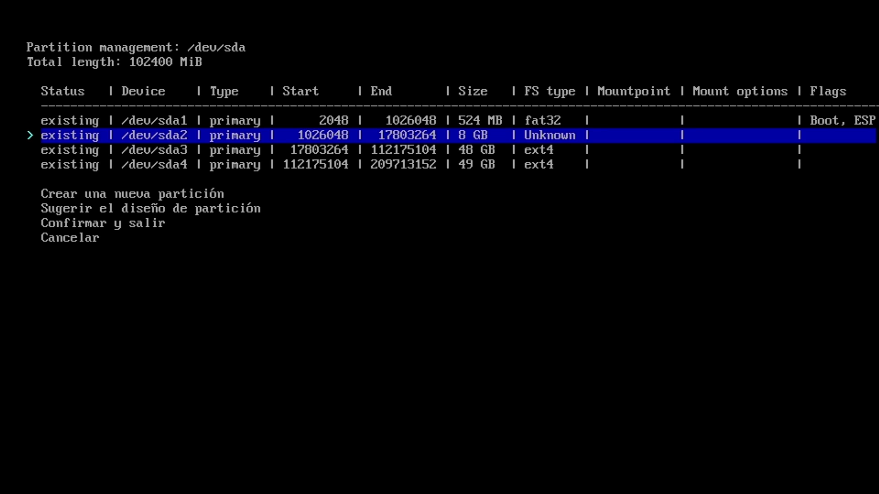
key(Down)
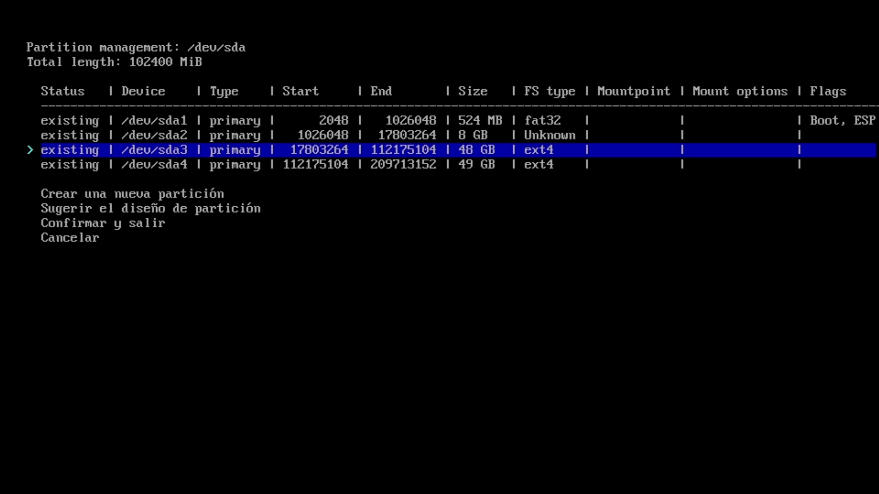
key(Return)
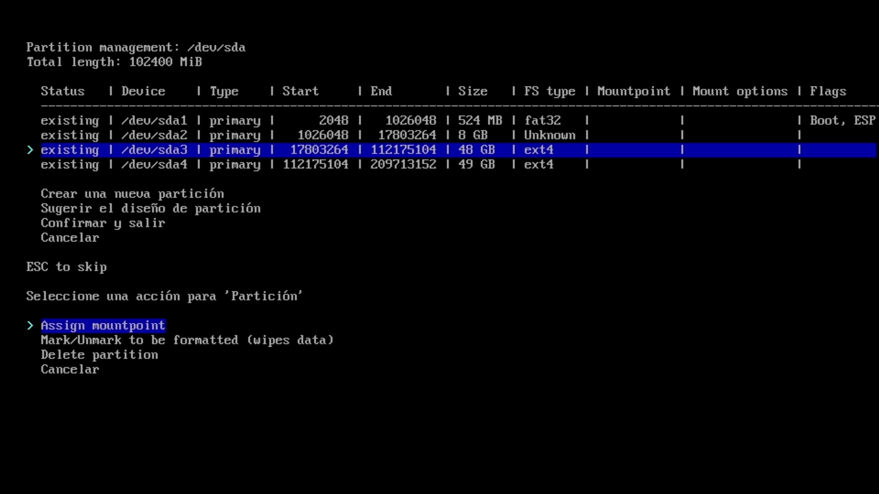
key(Return)
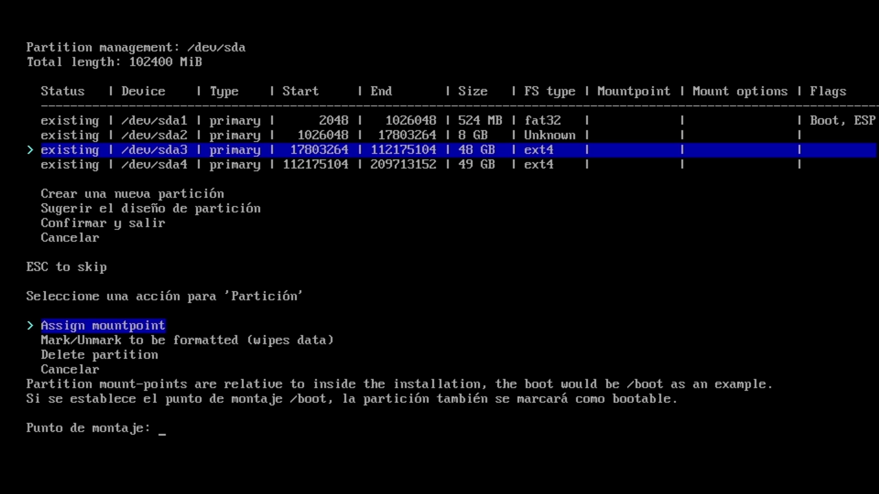
text(/)
key(Return)
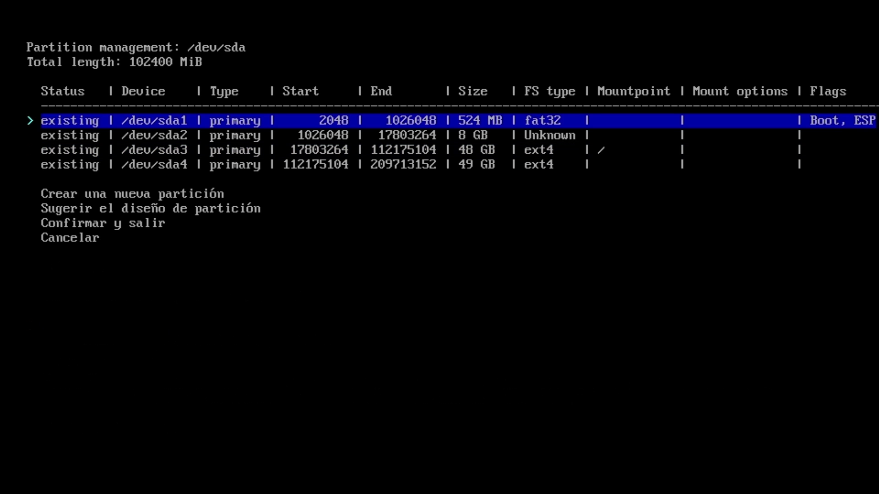
- Assign the mount point /home to the 49 GB ext4 partition /dev/sda4
key(Down)
key(Down)
key(Down)
key(Return)
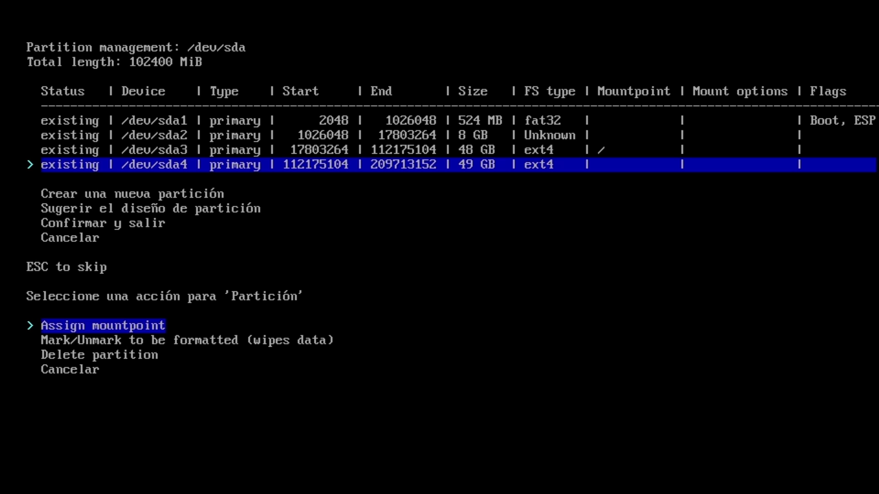
key(Return)
text(/home)
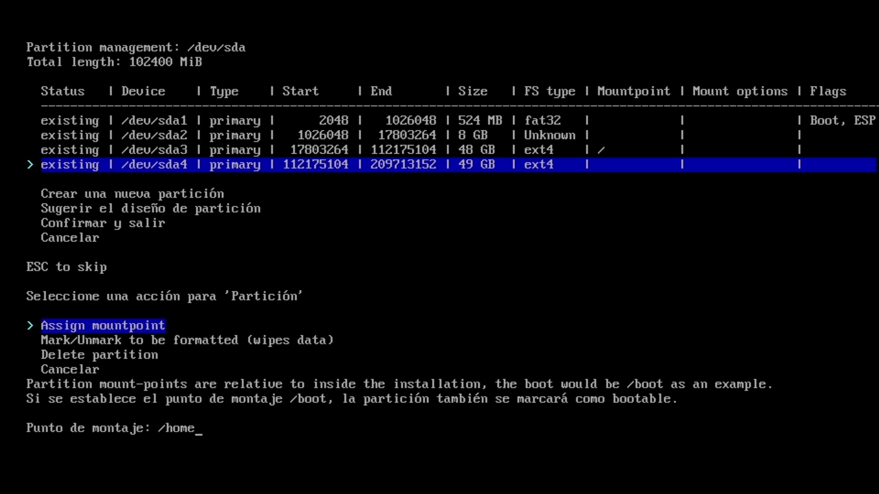
key(Return)
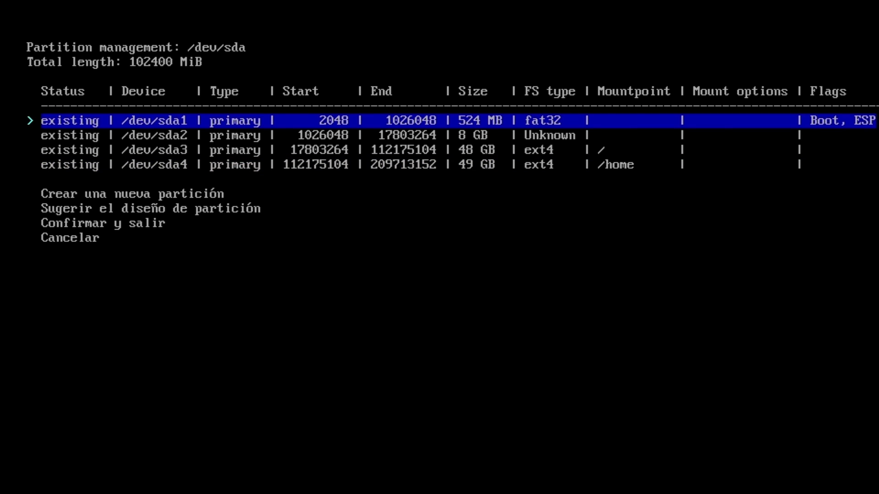
- Confirm the partition layout of /dev/sda and exit partition management
key(Down)
key(Down)
key(Down)
key(Down)
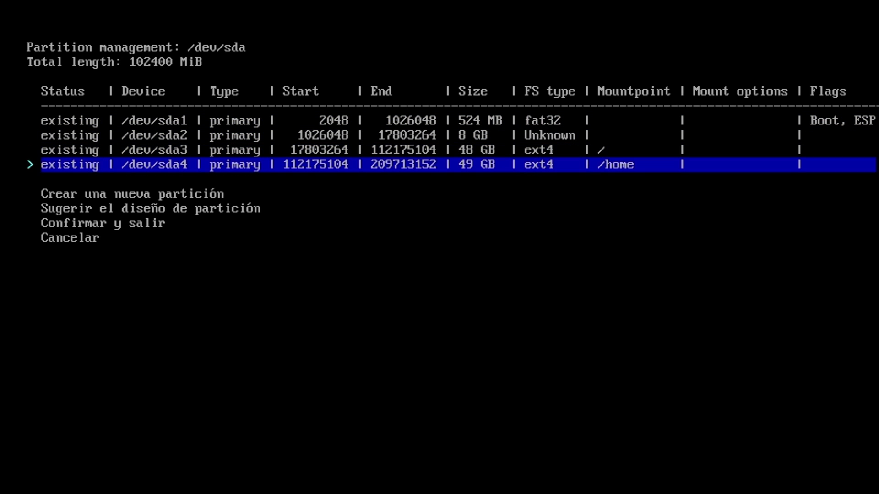
key(Down)
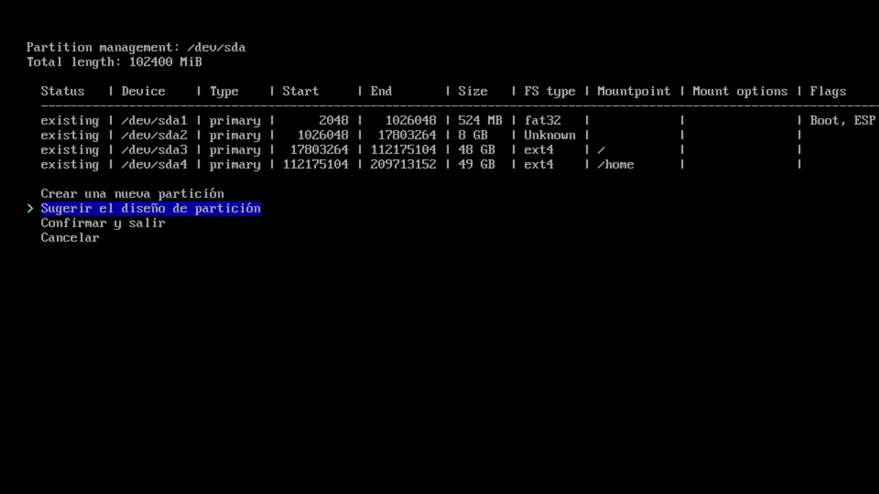
key(Down)
key(Return)
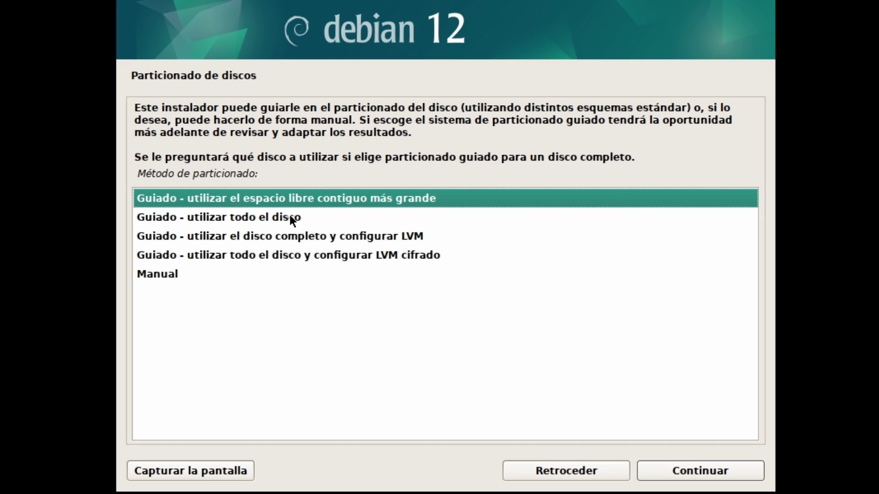
- In the Debian 12 installer, go through the guided partitioning methods and continue with Manual
click(252, 217)
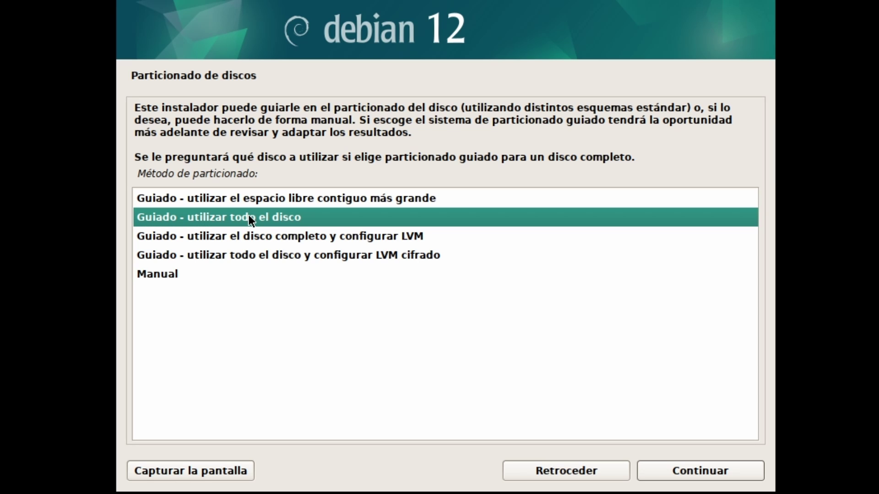
click(310, 239)
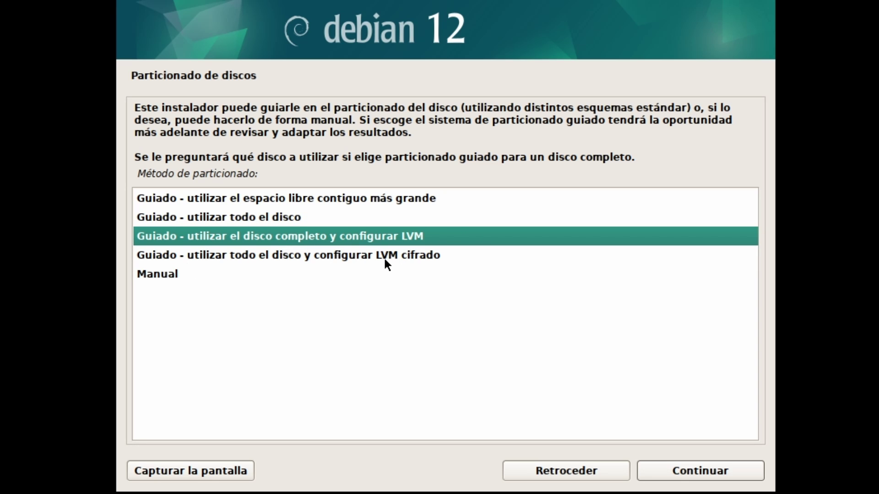
click(347, 262)
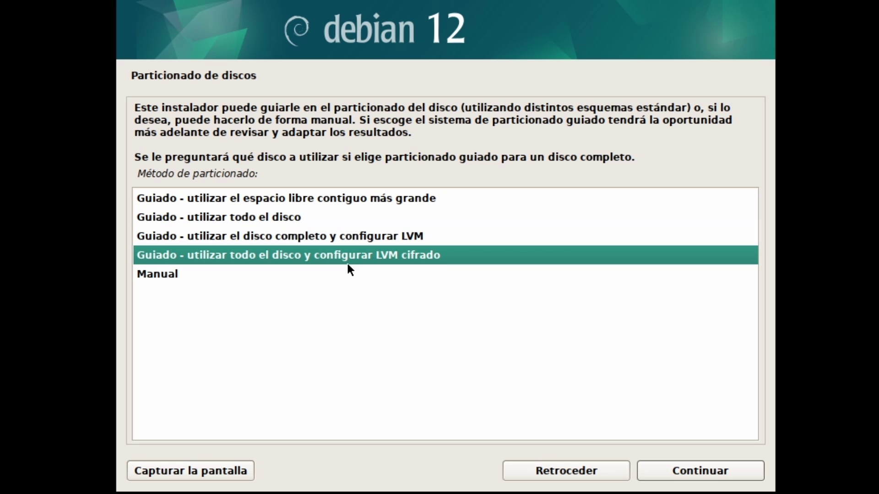
click(184, 278)
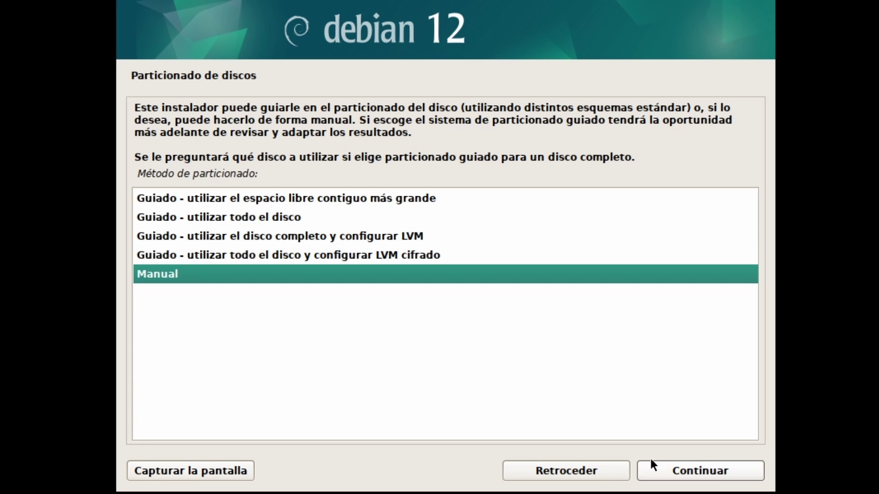
click(718, 474)
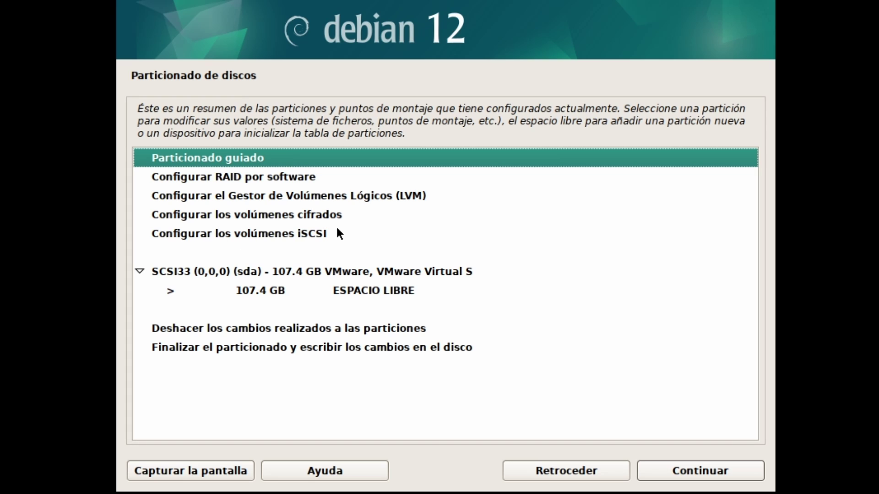
- Create a new 500 MB partition at the beginning (Principio) of the free space on sda
click(222, 291)
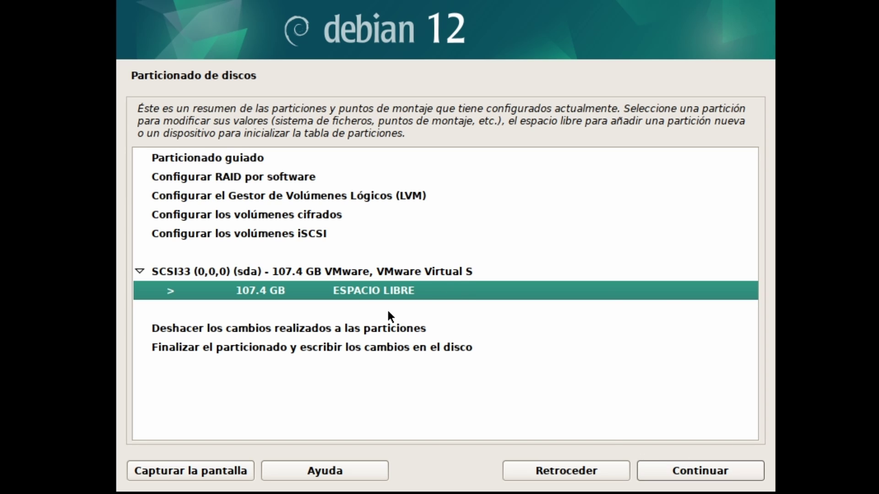
click(693, 474)
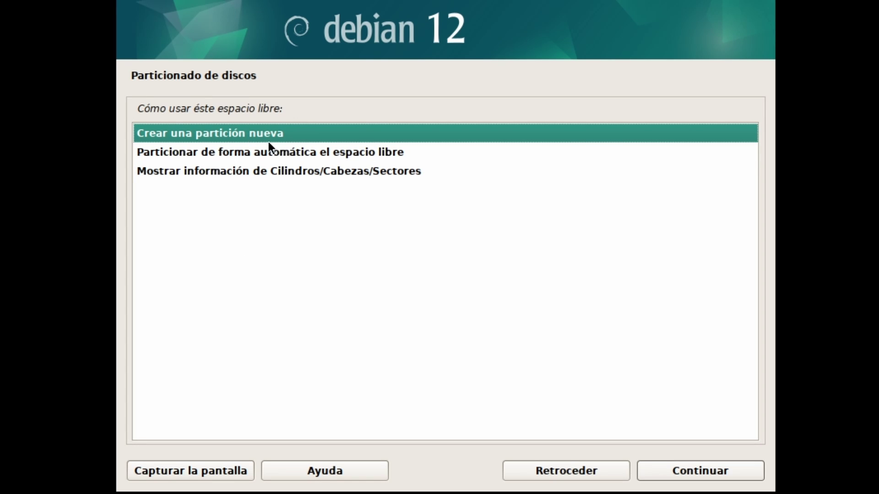
click(680, 471)
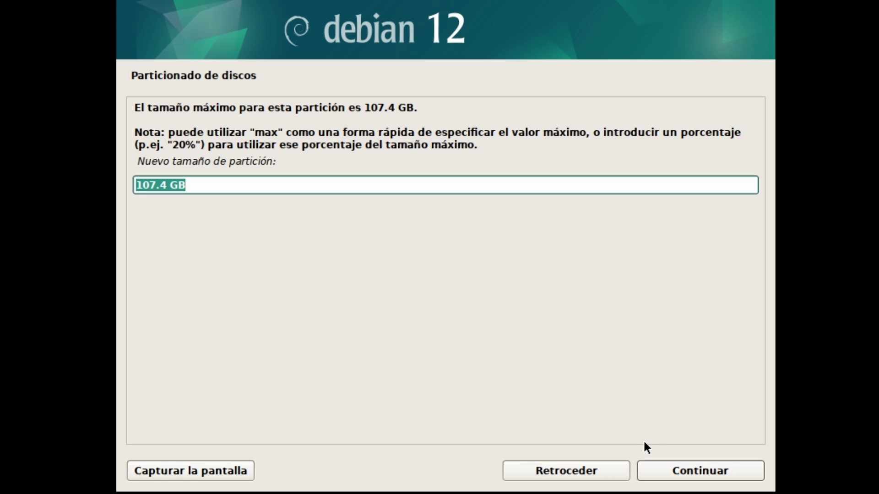
text(500 MB)
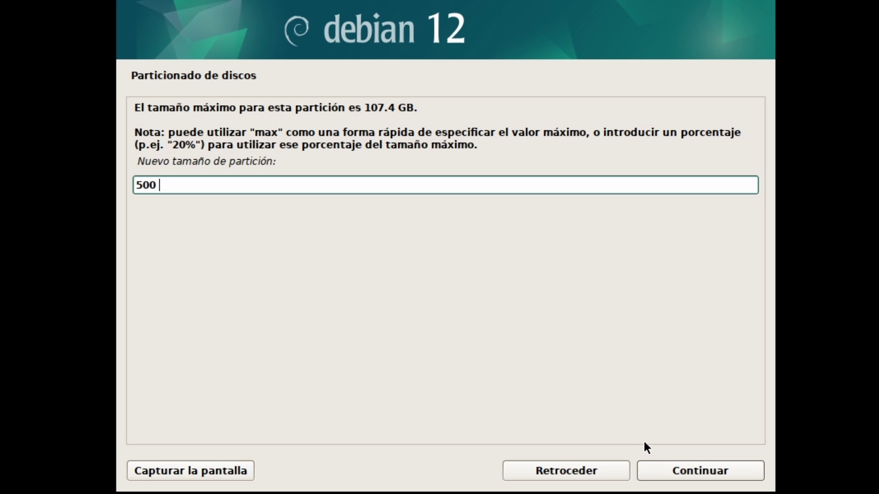
click(705, 476)
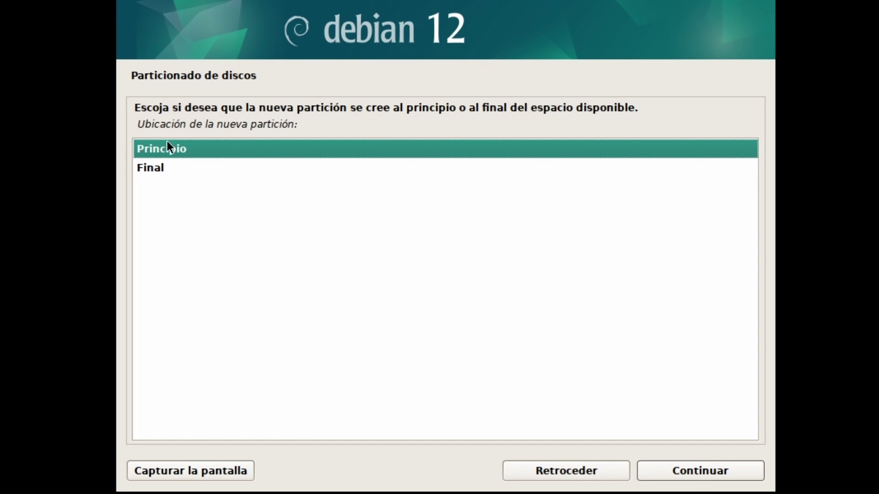
click(686, 471)
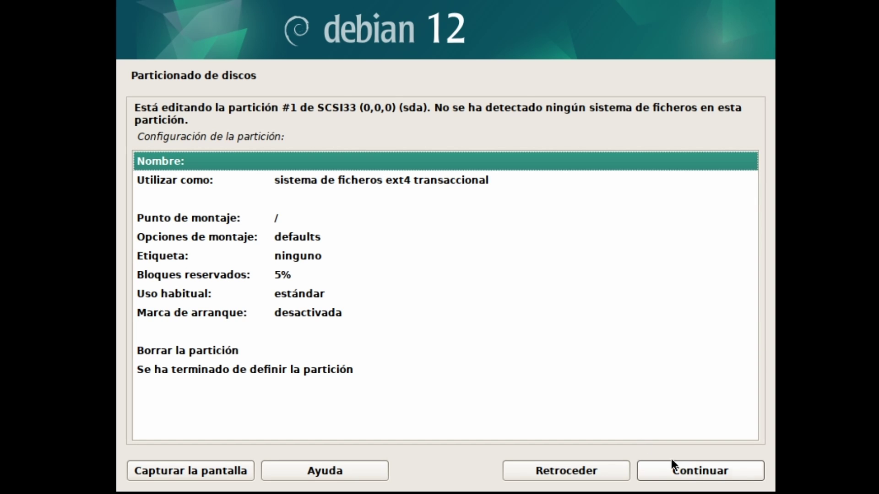
- Set the new partition's use to the EFI system partition and finish defining it
click(237, 180)
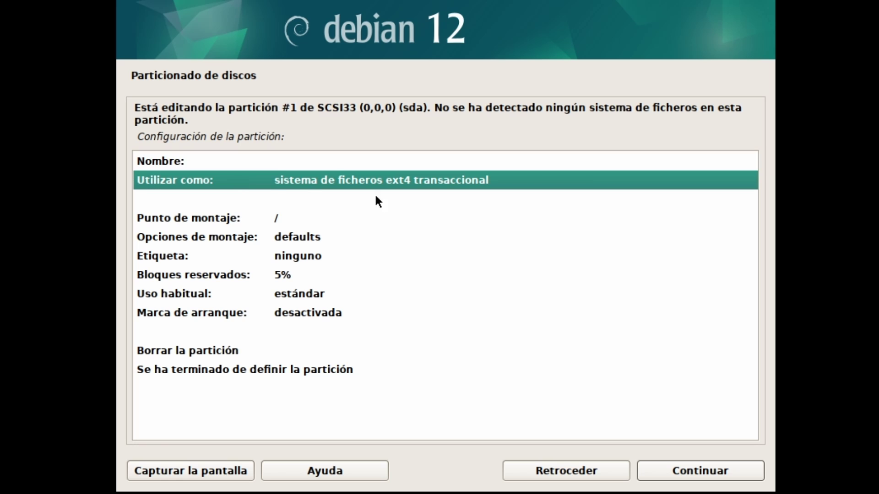
click(690, 478)
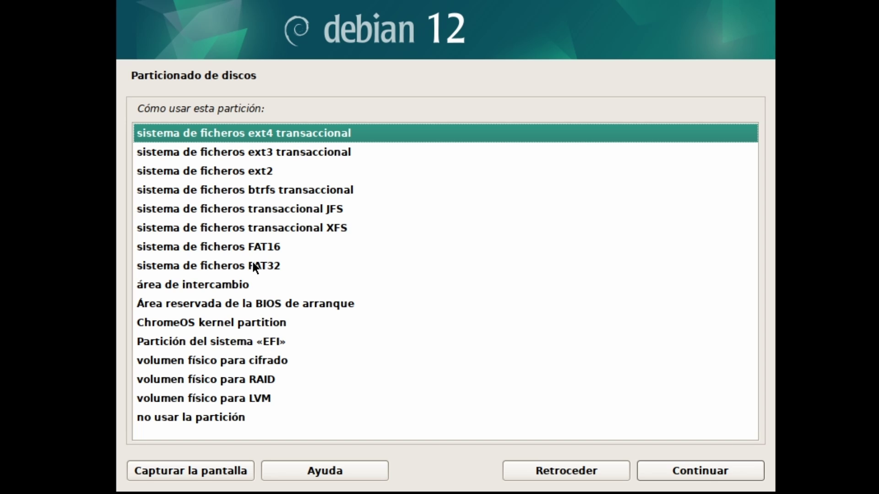
click(224, 344)
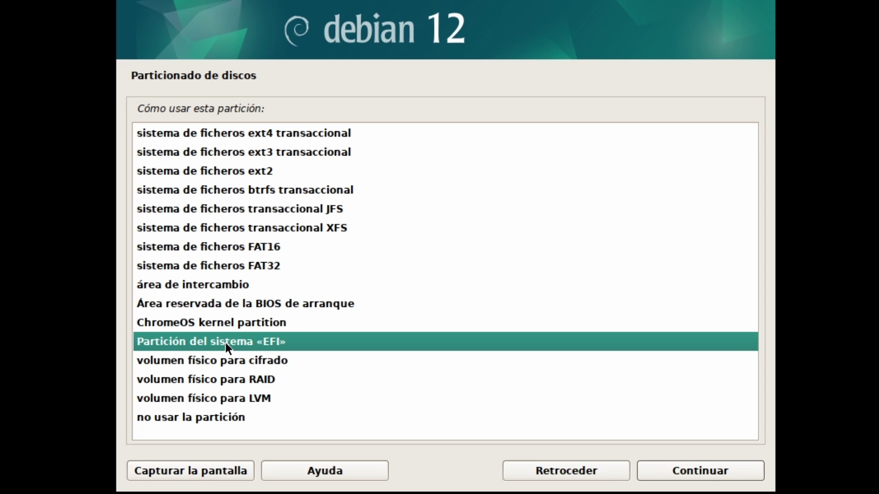
click(677, 472)
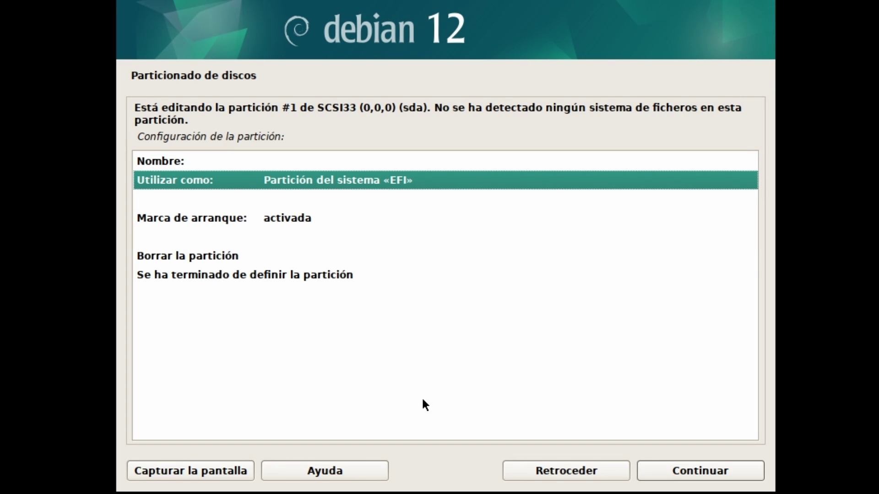
click(209, 281)
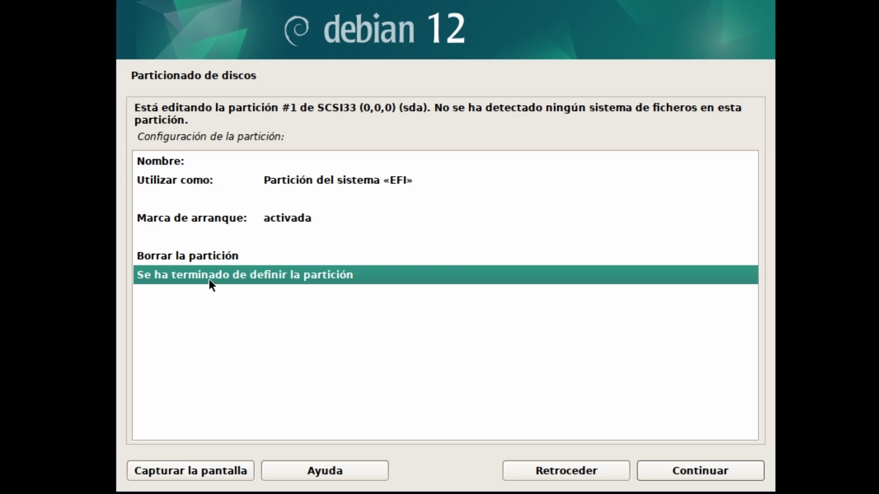
click(686, 471)
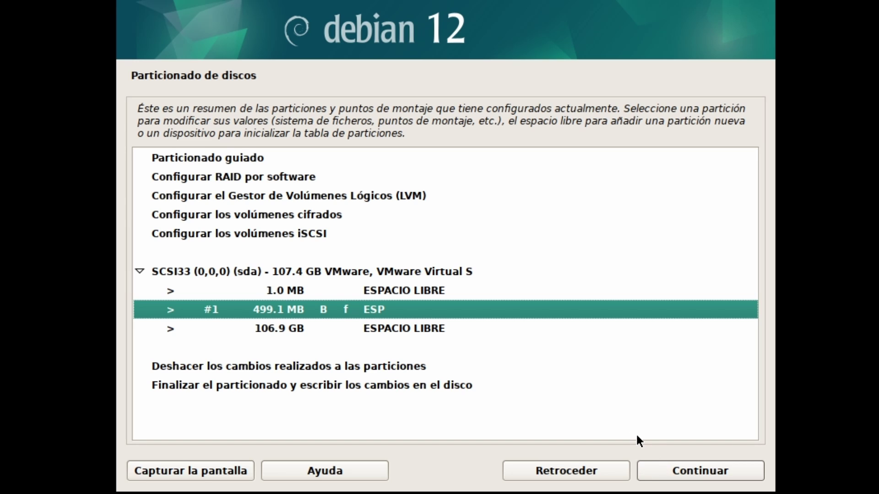
- Create a new 8 GB partition at the beginning (Principio) of the remaining free space on sda
click(274, 328)
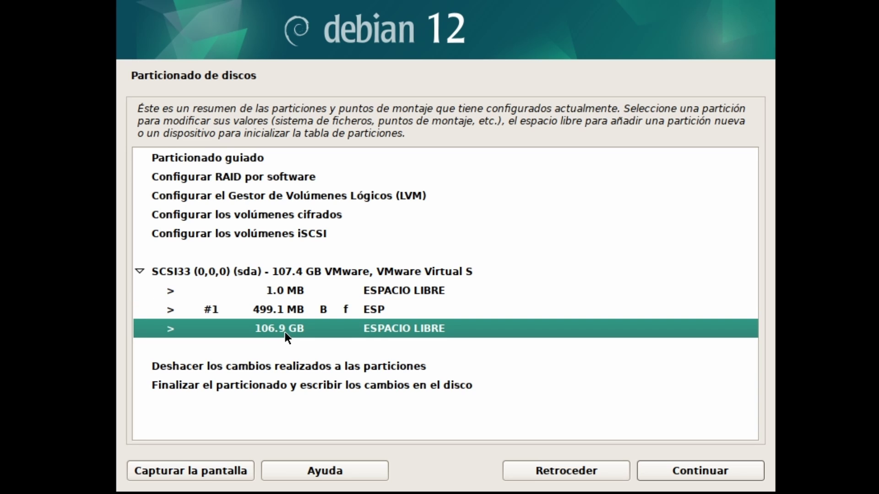
click(702, 473)
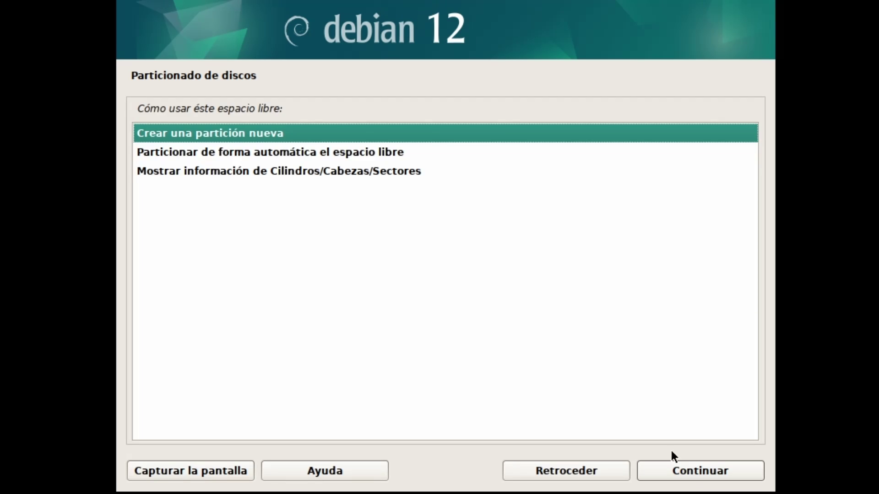
click(691, 473)
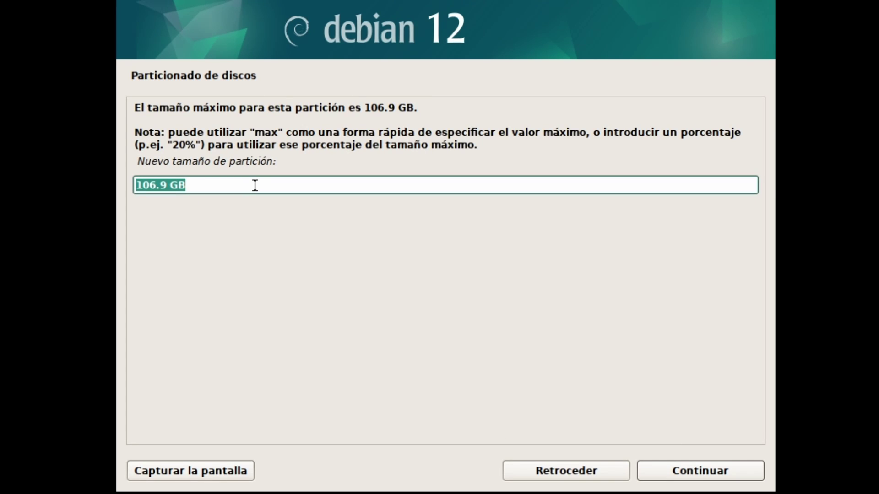
text(8 GB)
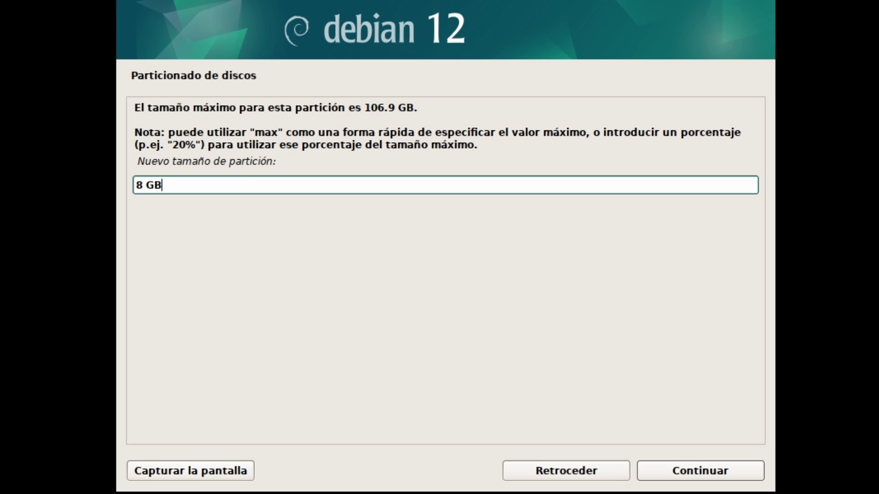
click(687, 469)
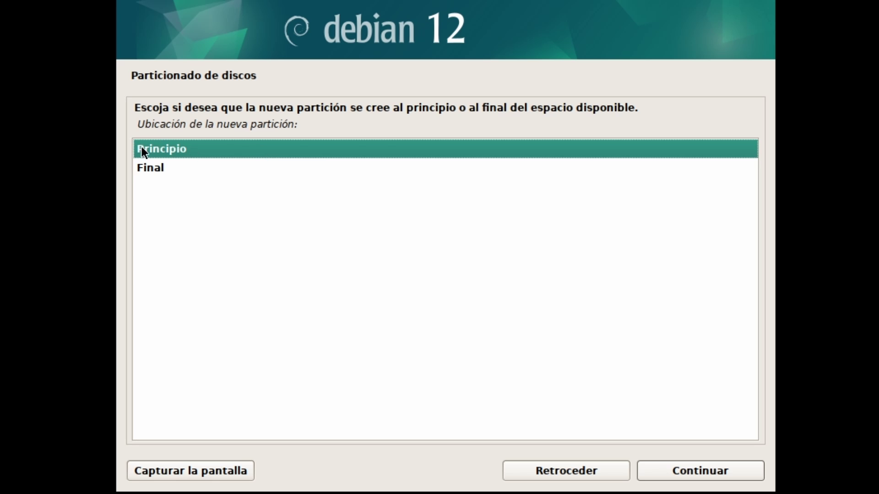
click(676, 469)
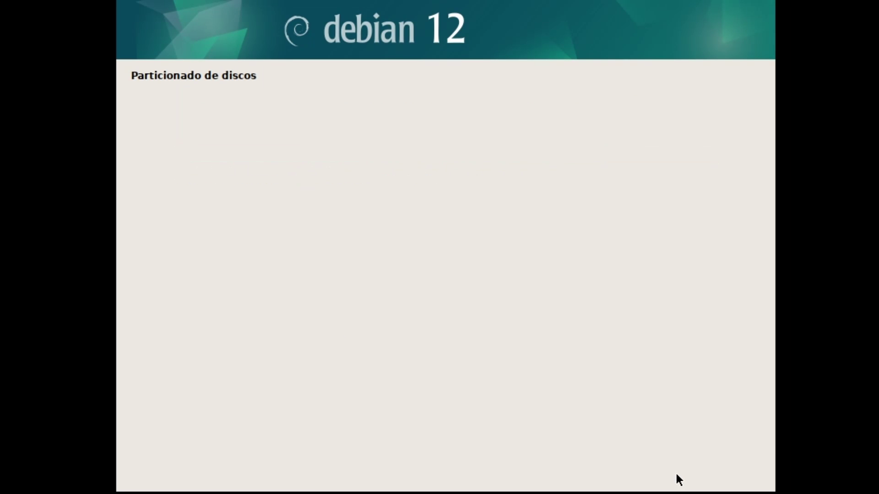
- Set the 8 GB partition's use to swap area (área de intercambio) and finish defining it
click(313, 179)
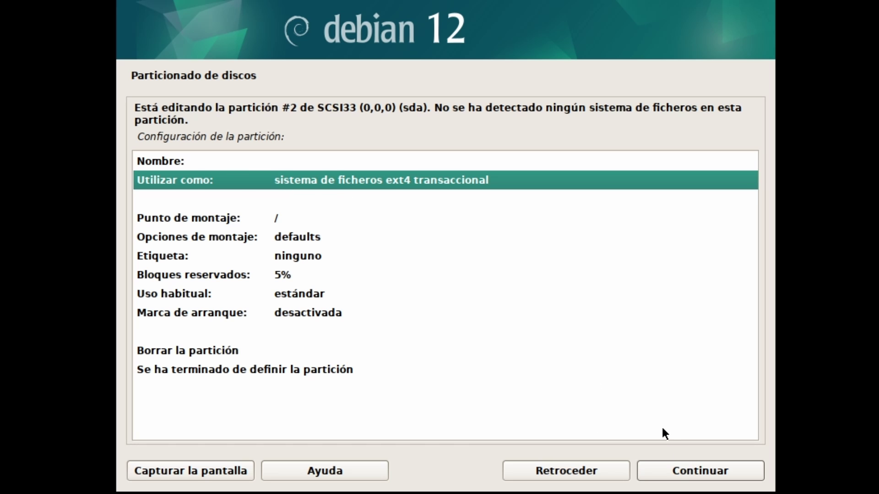
click(674, 472)
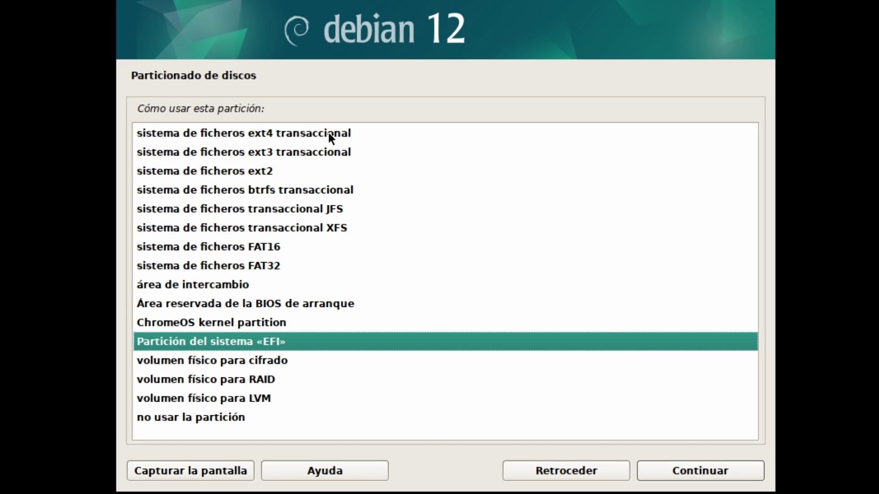
click(211, 282)
click(704, 466)
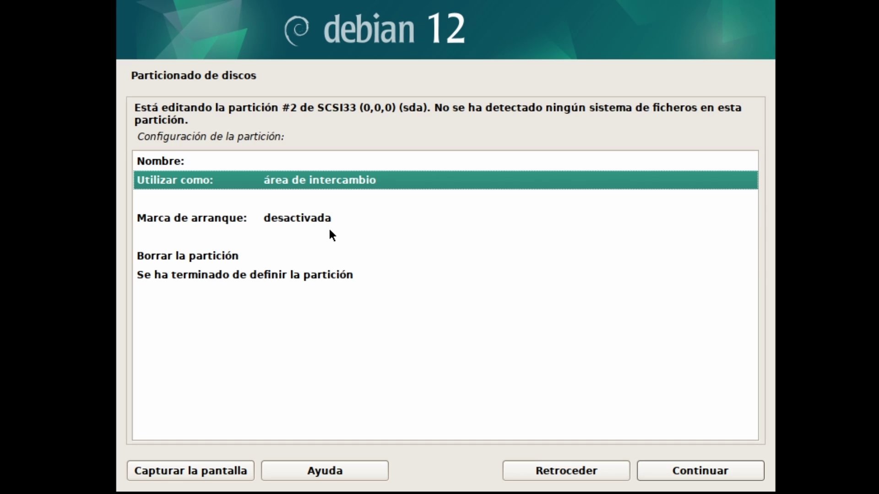
click(197, 276)
click(693, 471)
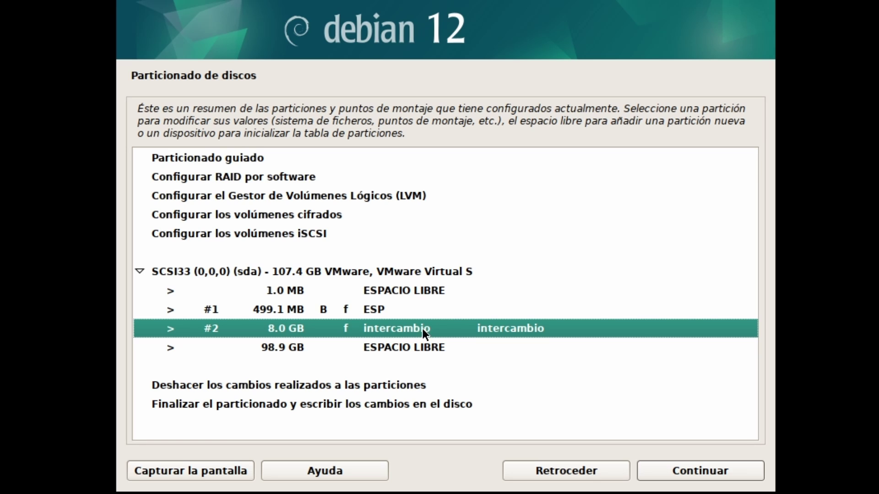
- Create a new 45 GB partition at the beginning (Principio) of the free space after the swap partition
click(304, 348)
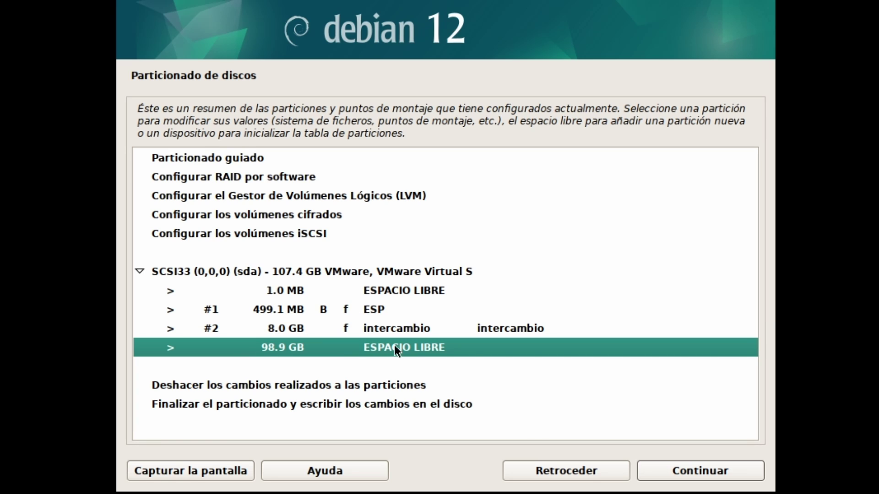
click(677, 466)
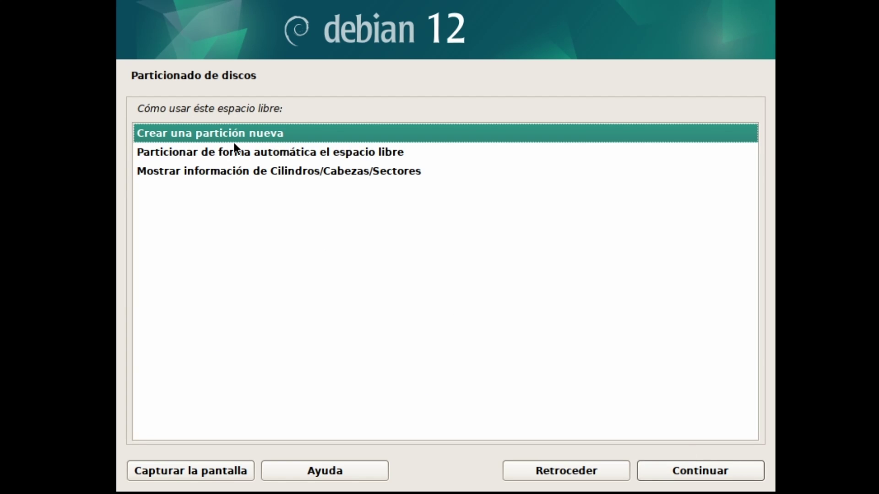
click(696, 476)
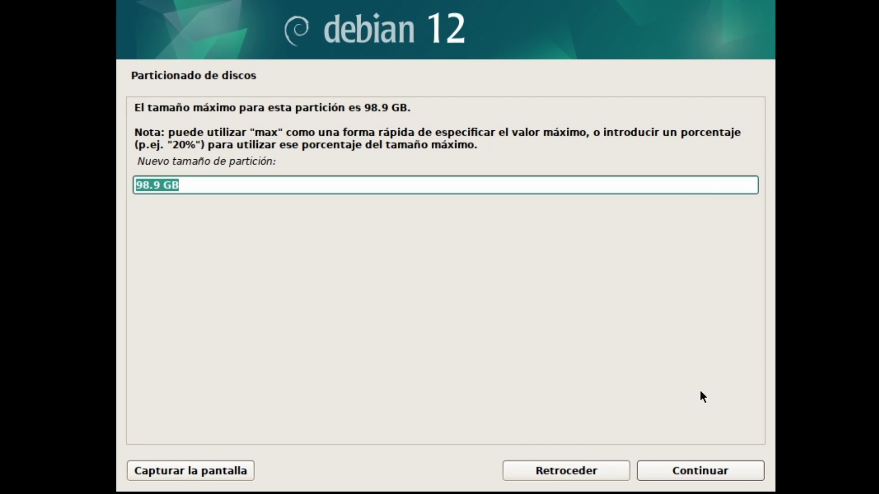
text(45 GB)
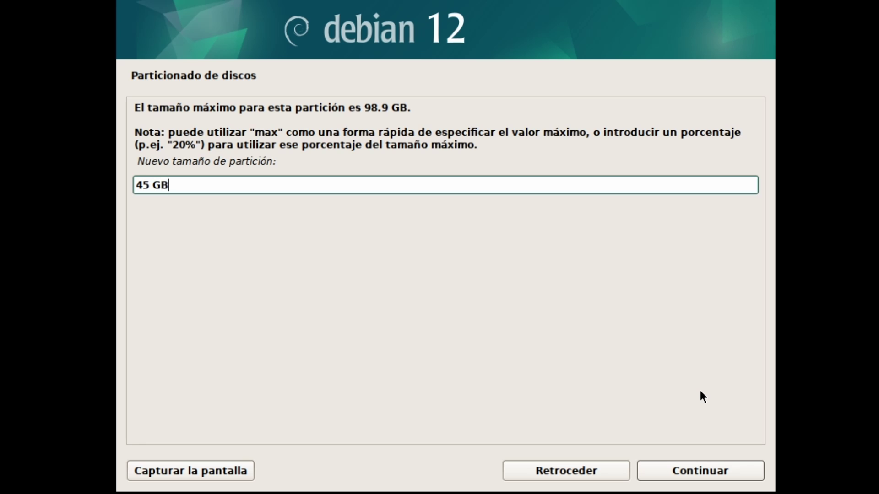
key(Return)
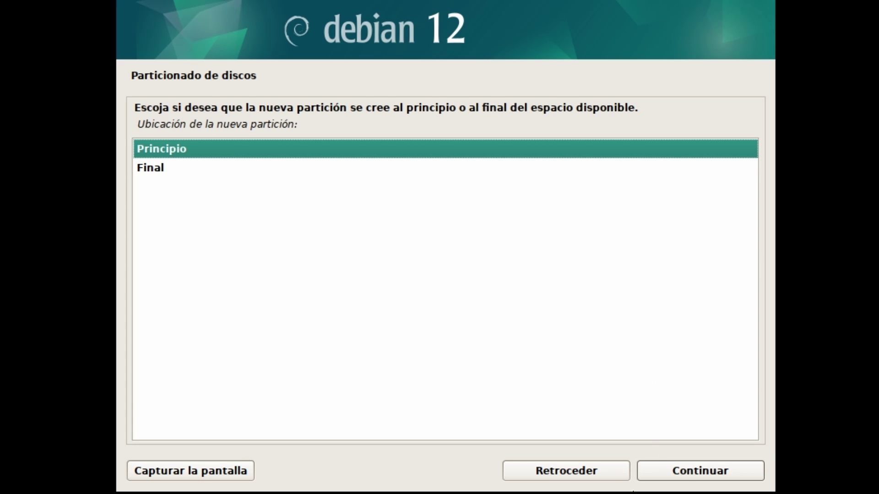
click(689, 475)
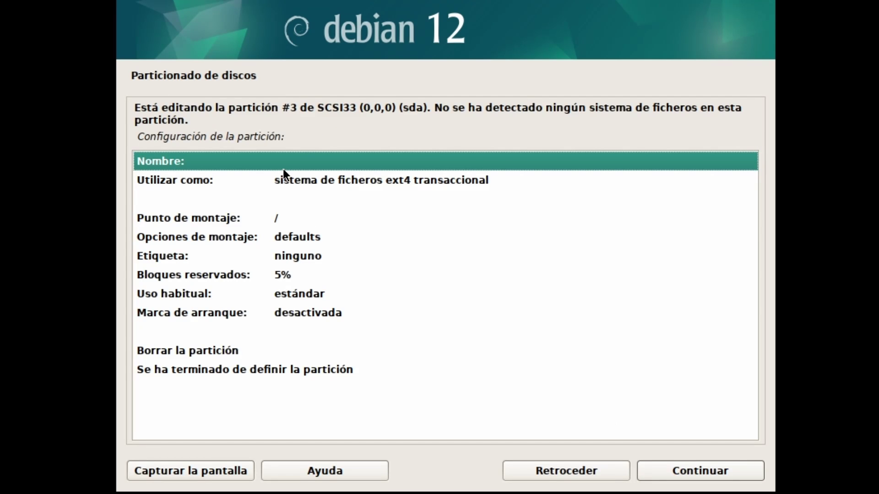
- Keep the 45 GB partition as an ext4 file system mounted at / and finish defining it
click(308, 180)
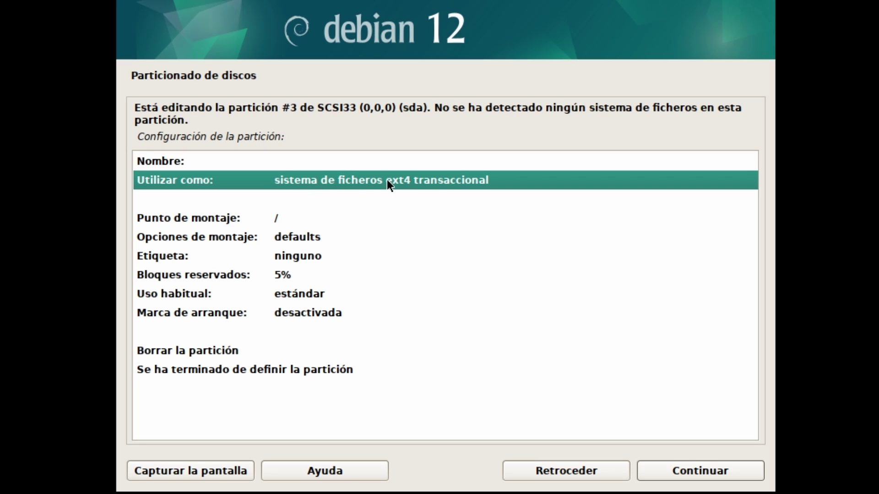
click(291, 223)
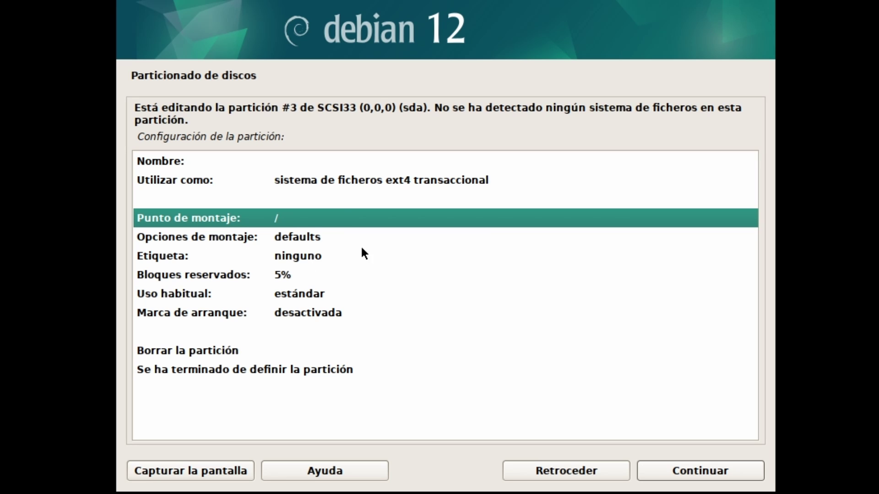
click(192, 372)
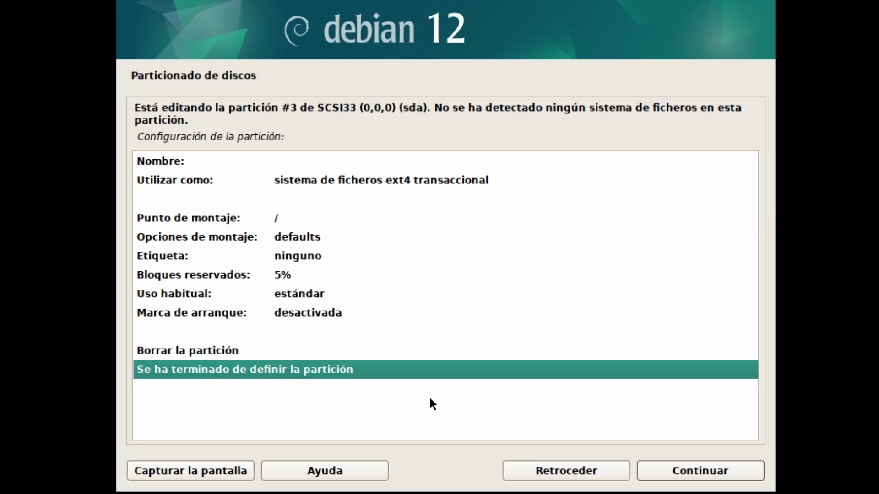
click(702, 479)
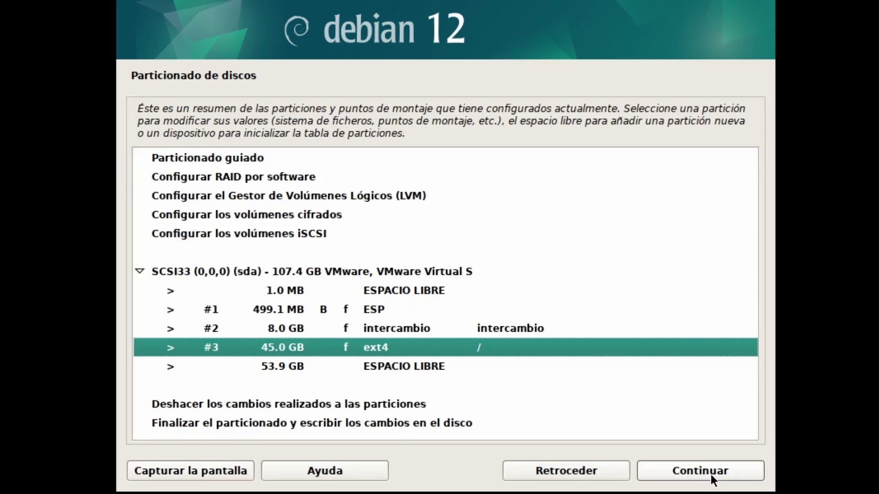
- Create a partition from all of the remaining 53.9 GB, keep it as ext4 mounted at /home, and finish defining it
click(287, 369)
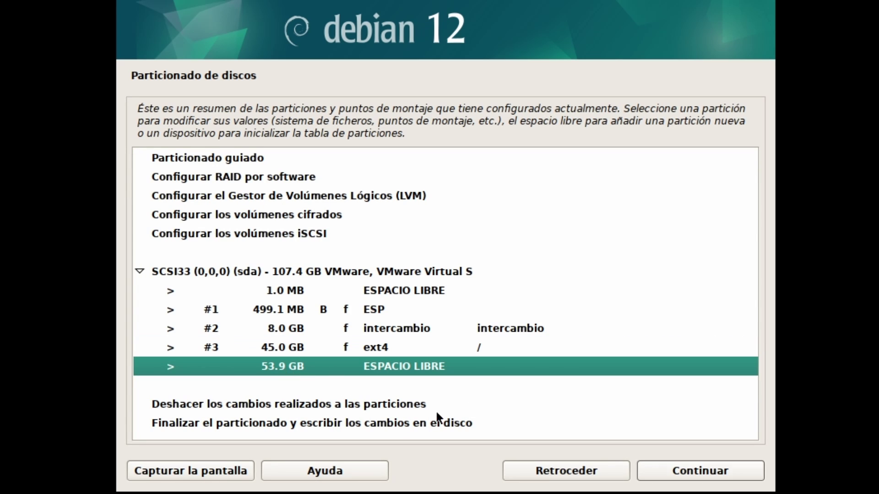
click(710, 474)
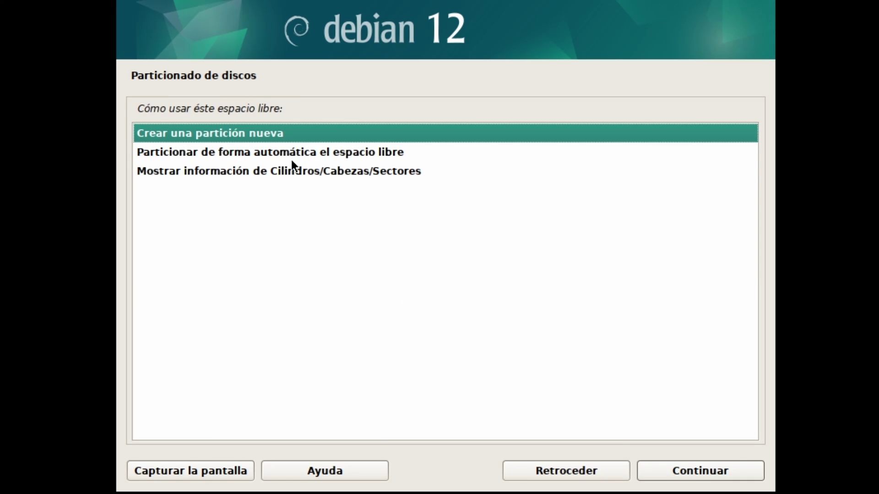
click(705, 468)
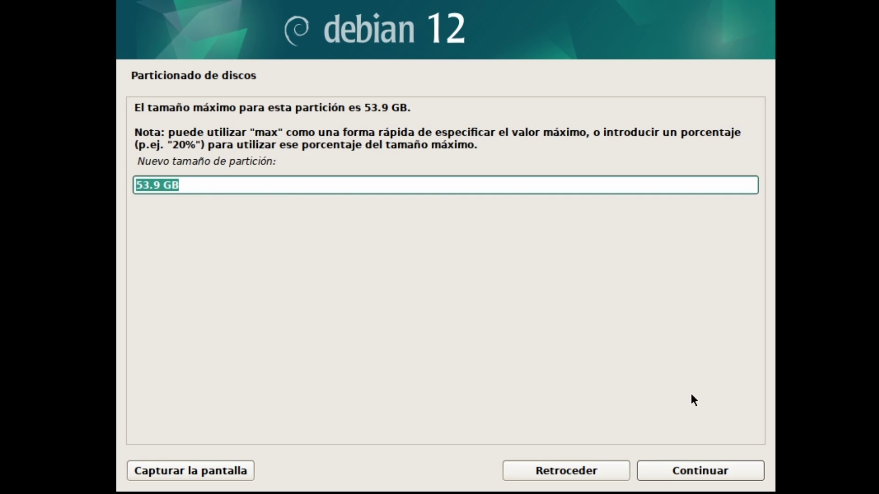
click(678, 467)
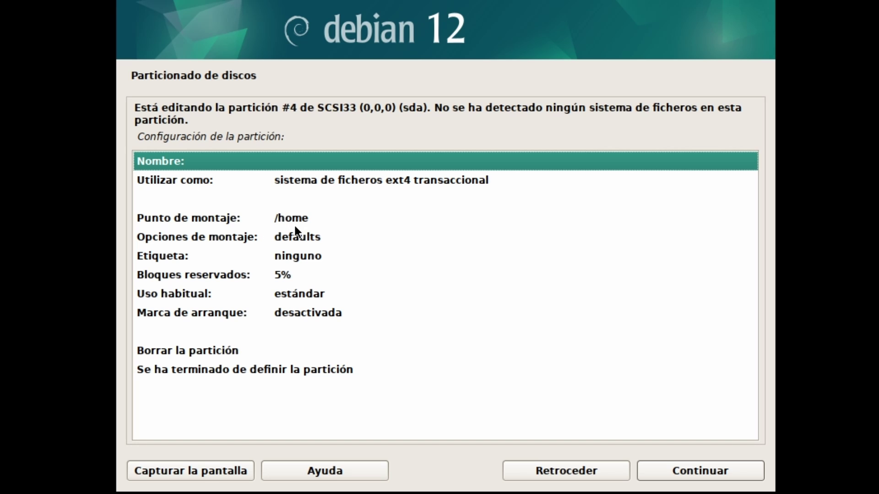
click(208, 370)
click(682, 476)
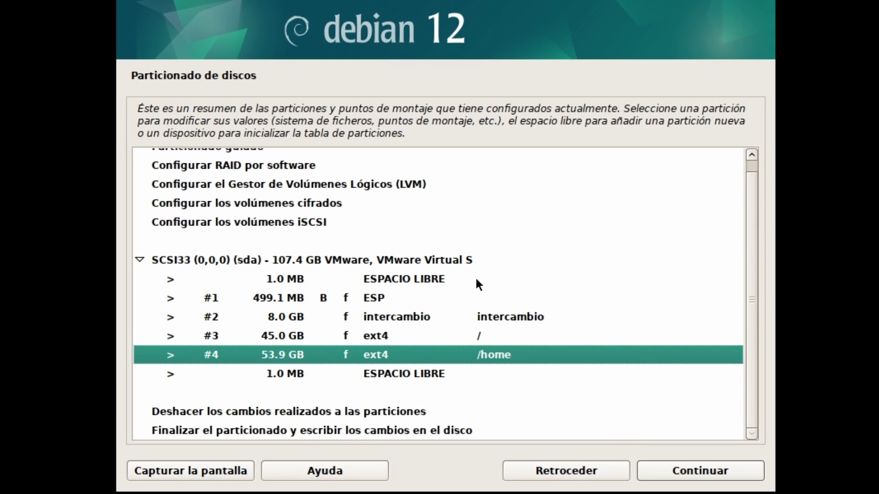
- Finish the partitioning and write the changes to the disk
click(696, 475)
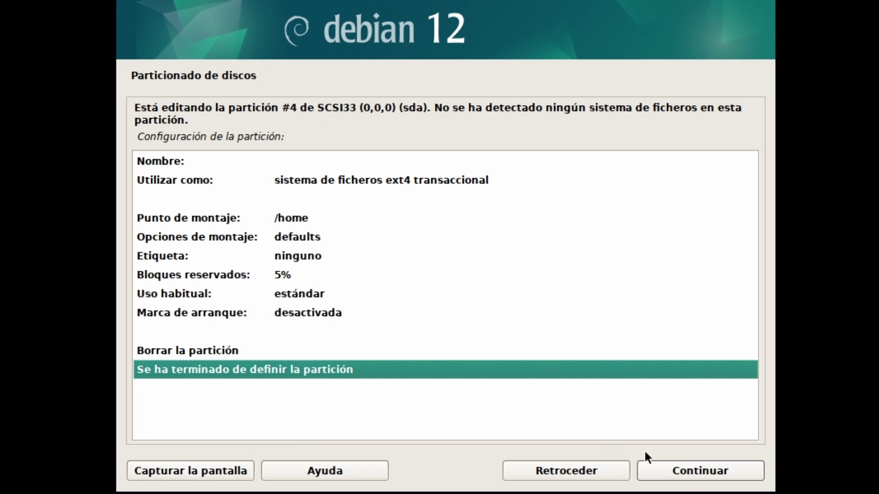
click(697, 472)
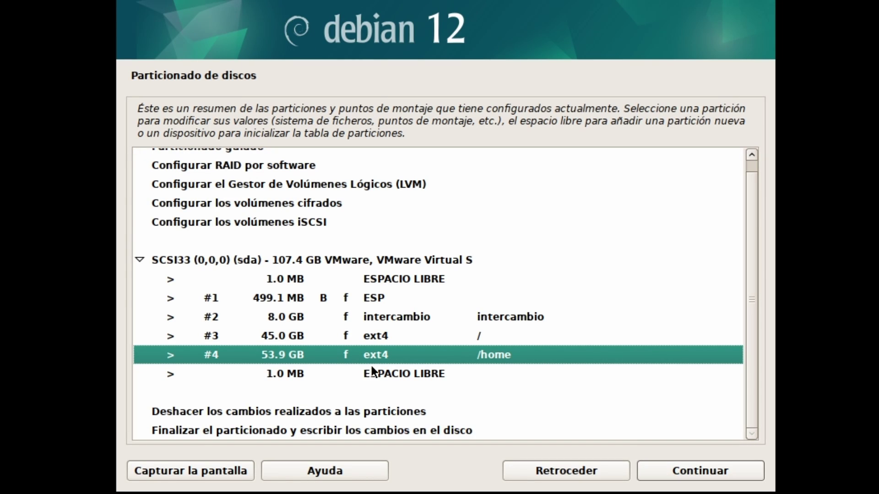
click(200, 430)
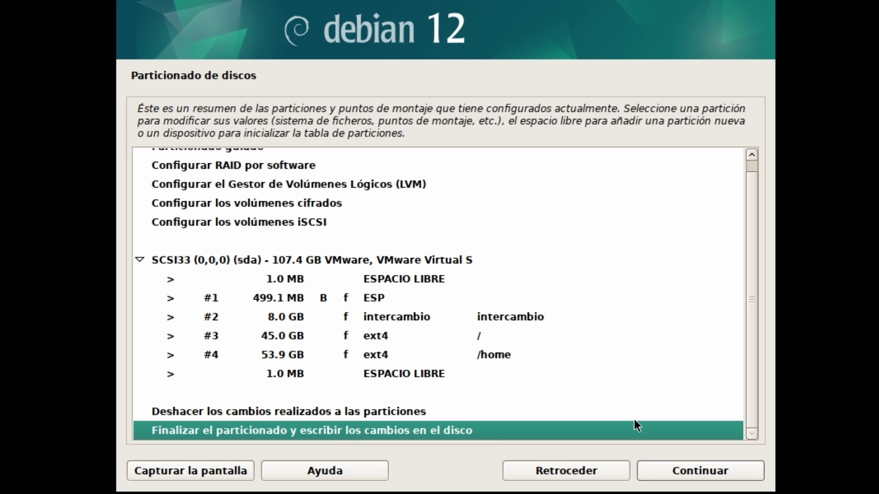
click(702, 471)
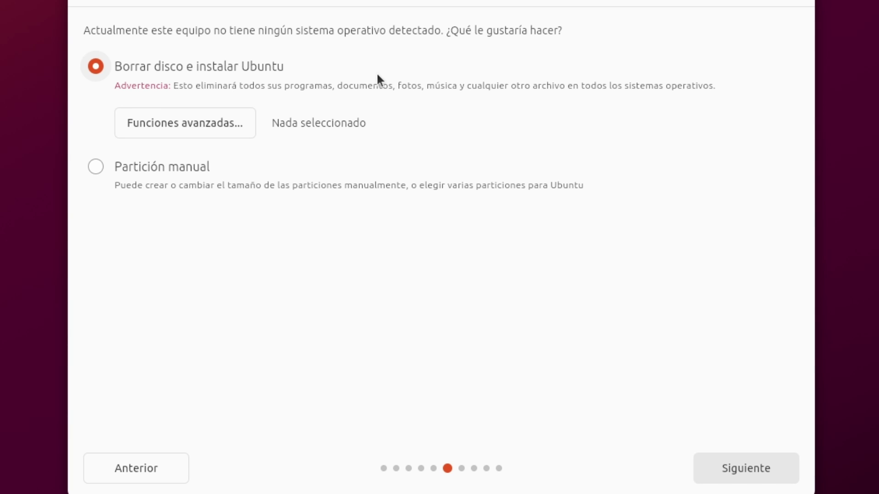
- In the Ubuntu installer, check the advanced features without changing them and continue with manual partitioning (Partición manual)
click(188, 123)
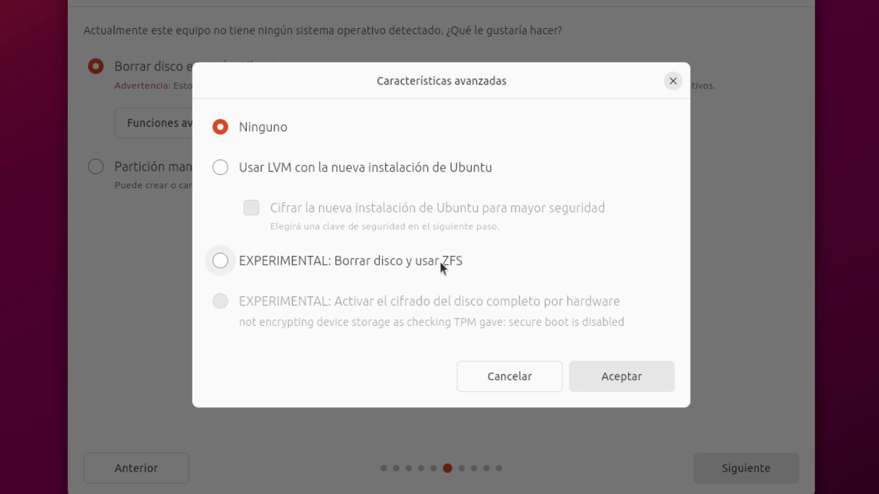
click(512, 383)
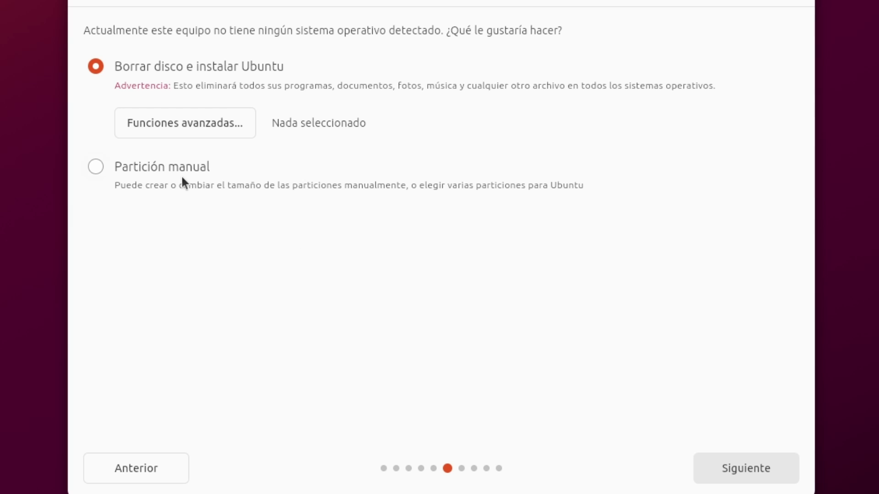
click(176, 175)
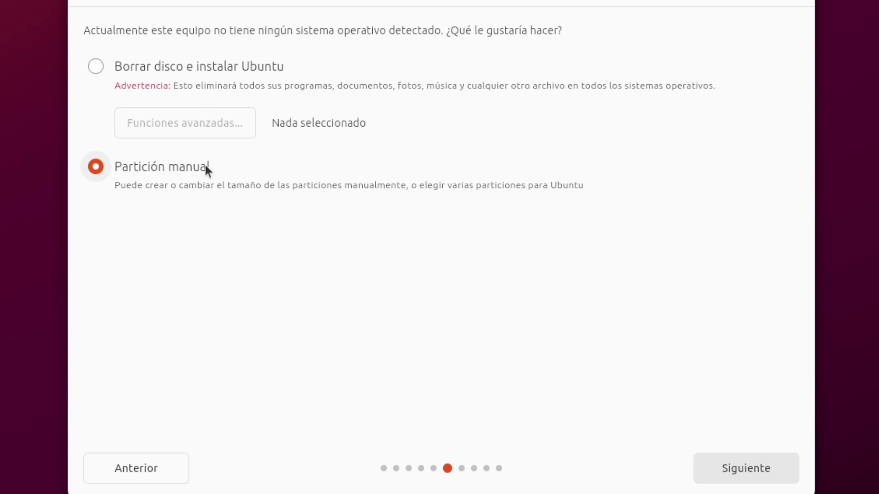
click(737, 467)
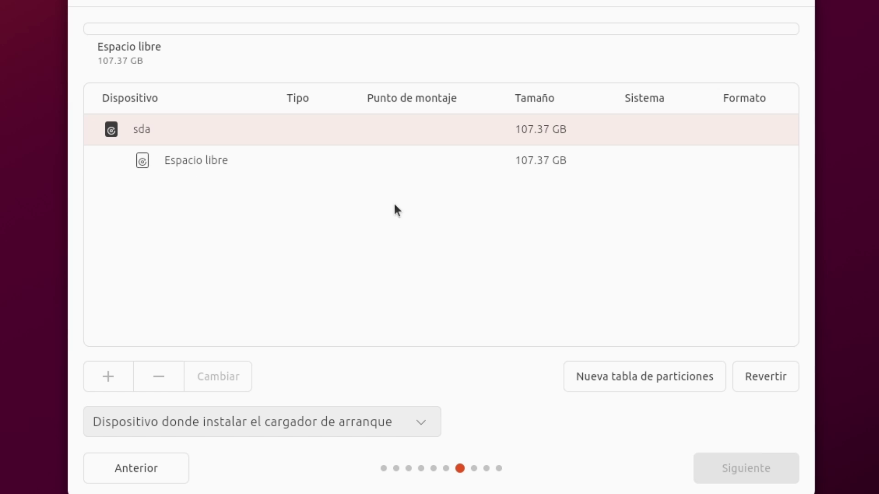
- Choose the sda VMware Virtual S disk as the device for the boot loader installation
click(331, 420)
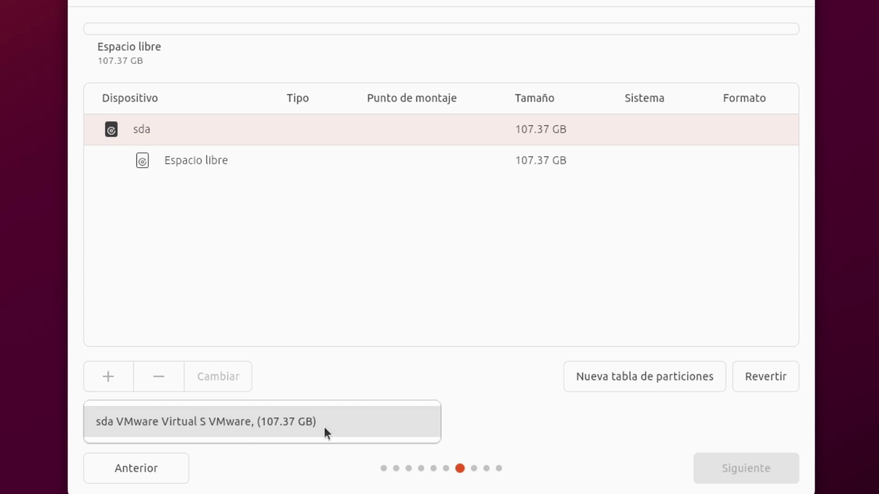
click(251, 422)
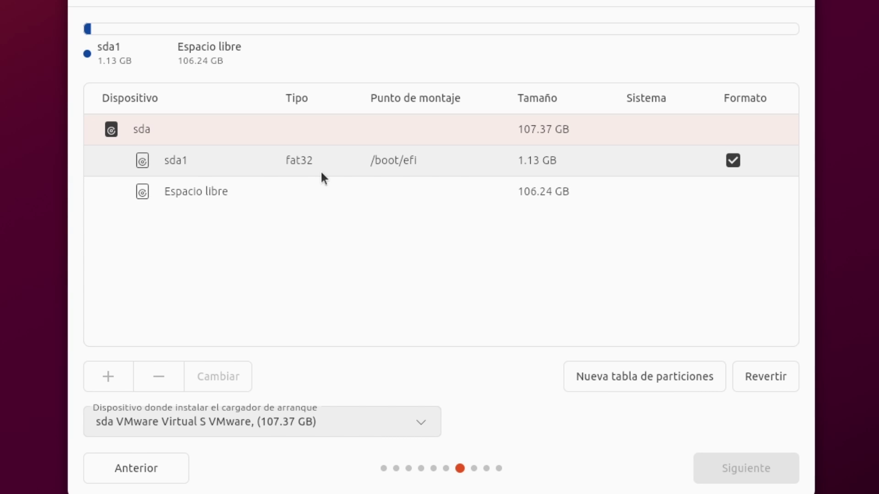
- Select the sda1 partition and check which devices are available for installing the boot loader
click(205, 163)
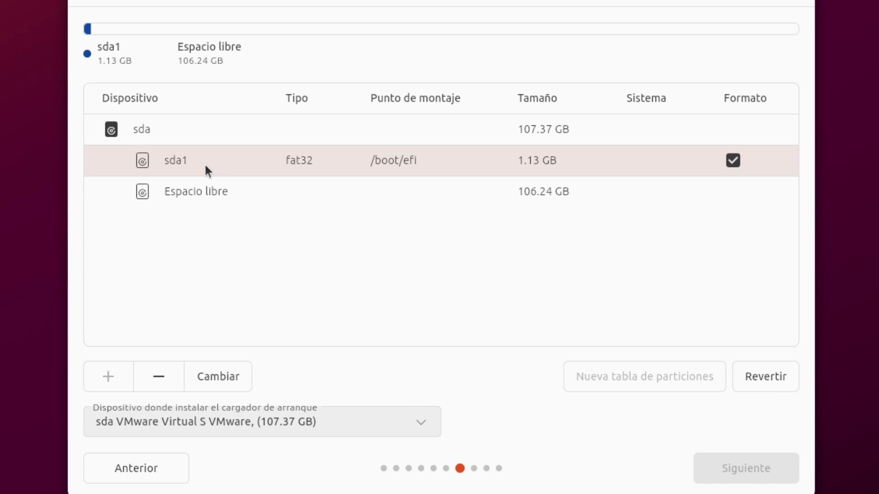
click(213, 414)
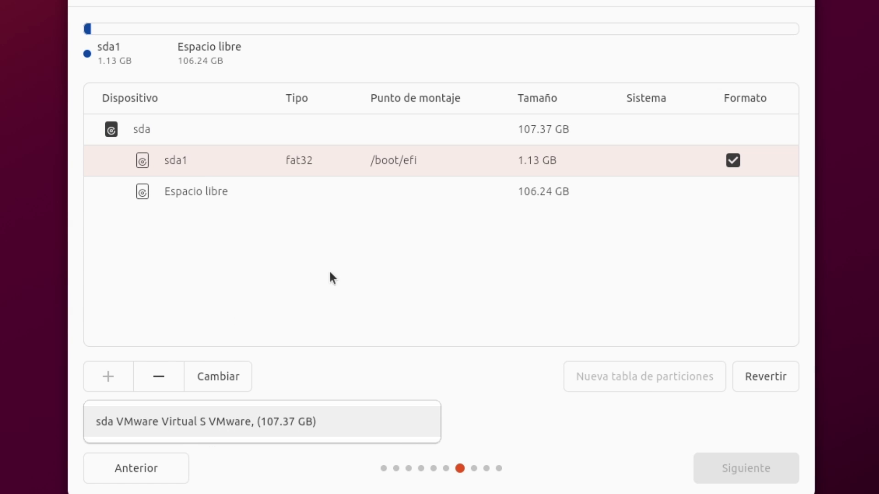
click(302, 249)
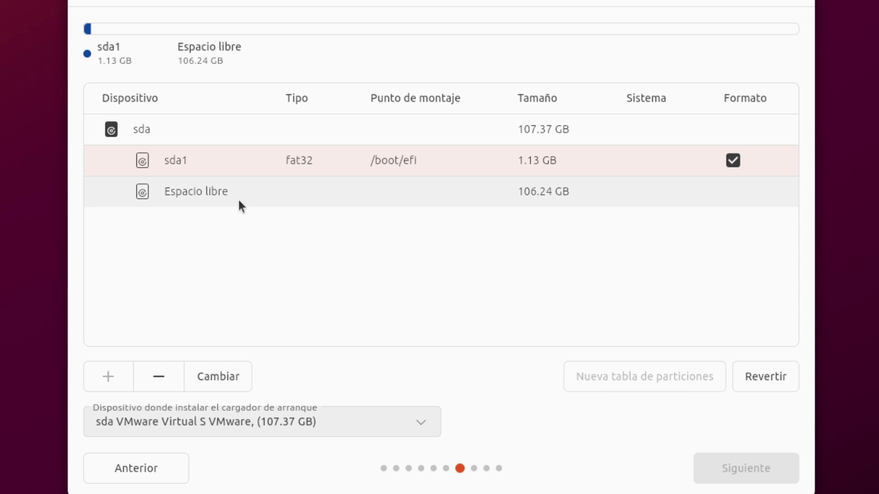
- Create a swap partition in the free space, entering 8 MB as its size before switching the unit to GB
click(207, 192)
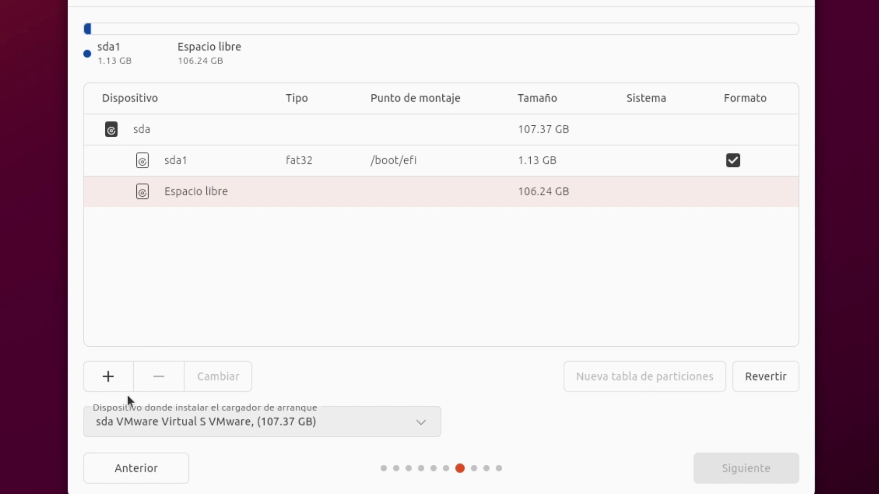
click(105, 385)
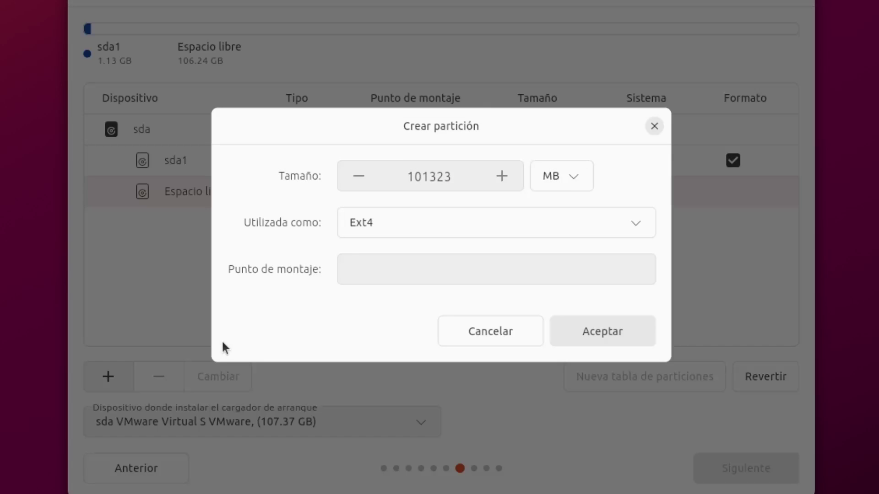
double_click(424, 177)
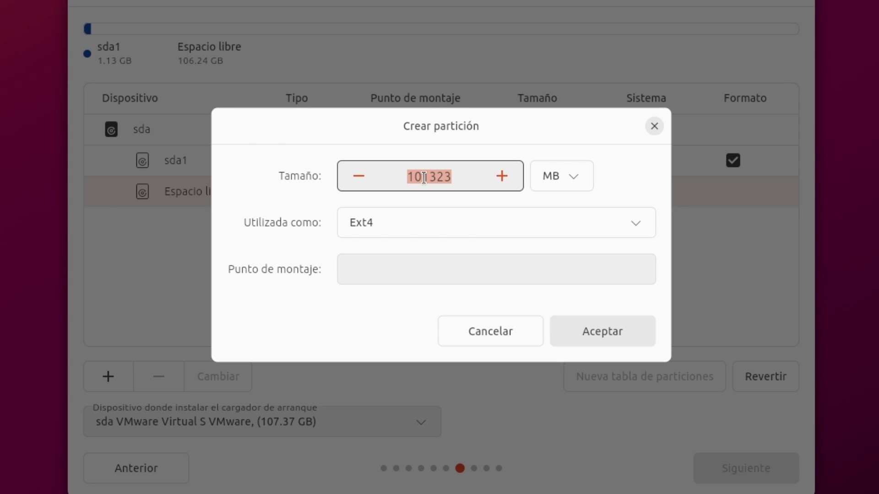
text(8)
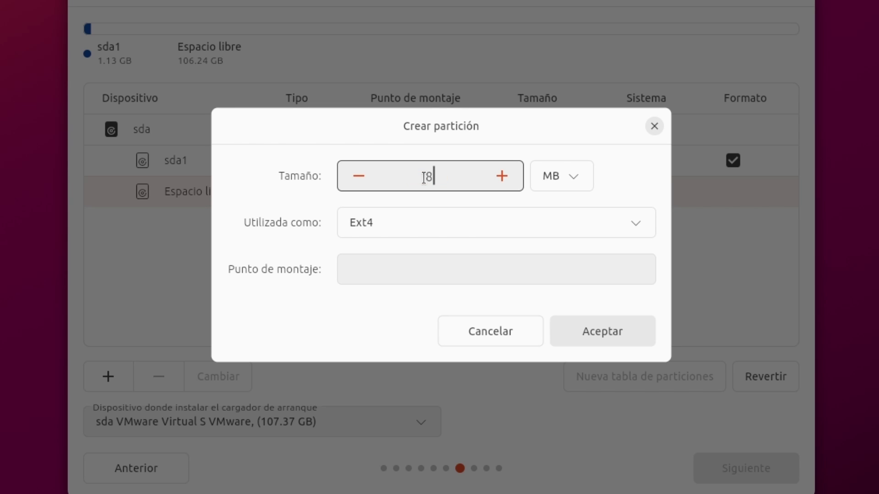
click(570, 181)
click(551, 269)
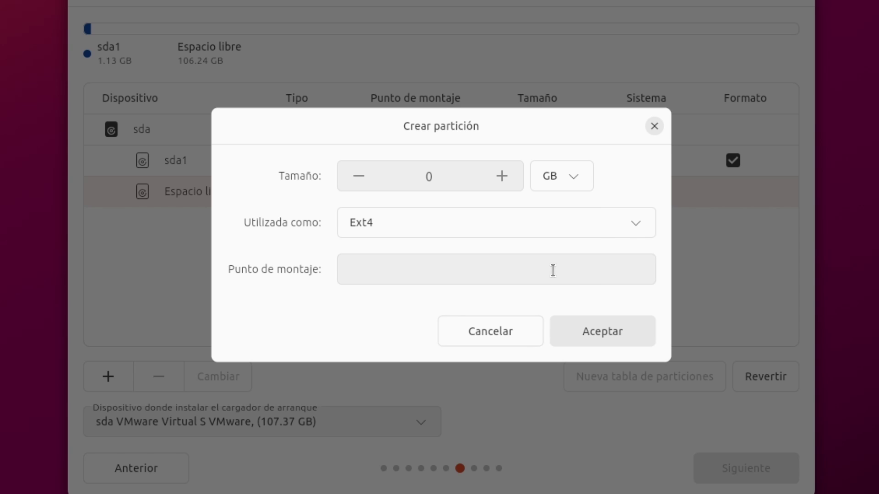
click(405, 225)
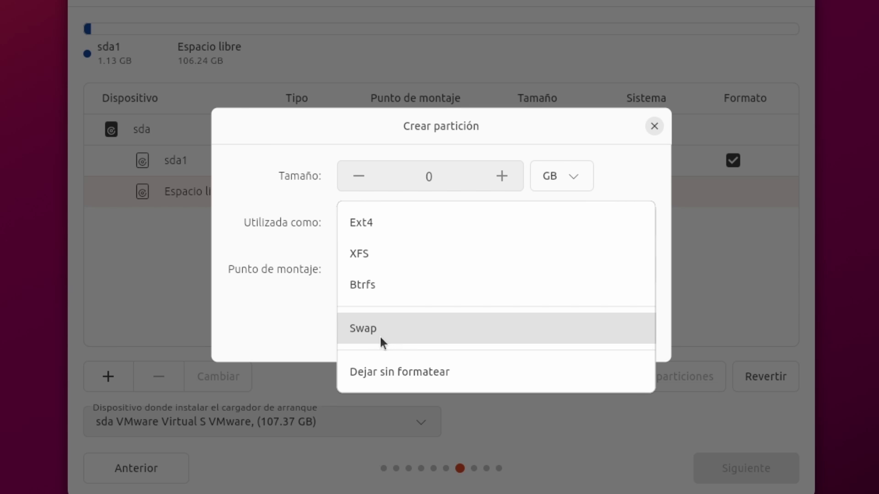
click(374, 329)
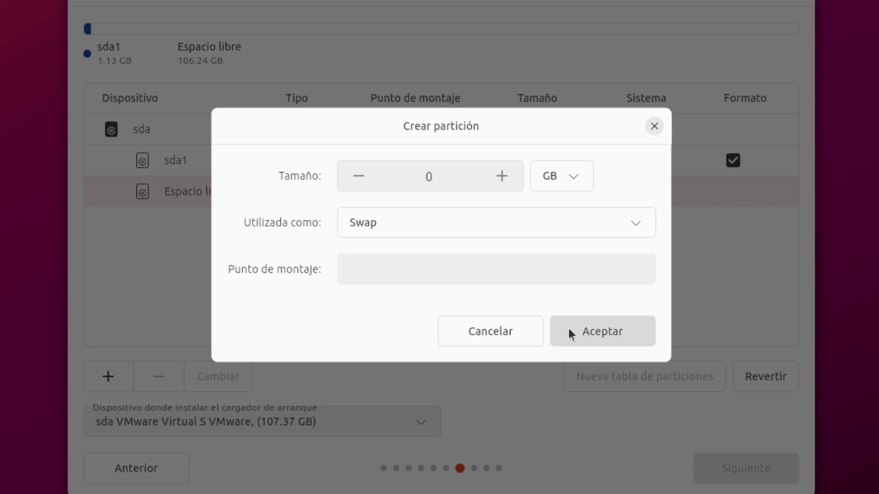
click(601, 337)
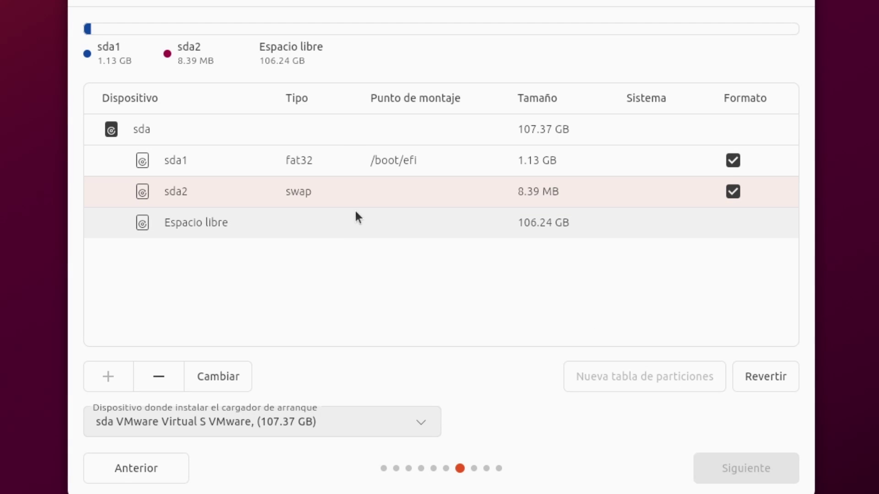
- Start another partition in the remaining free space and set its size to 45 GB
click(294, 219)
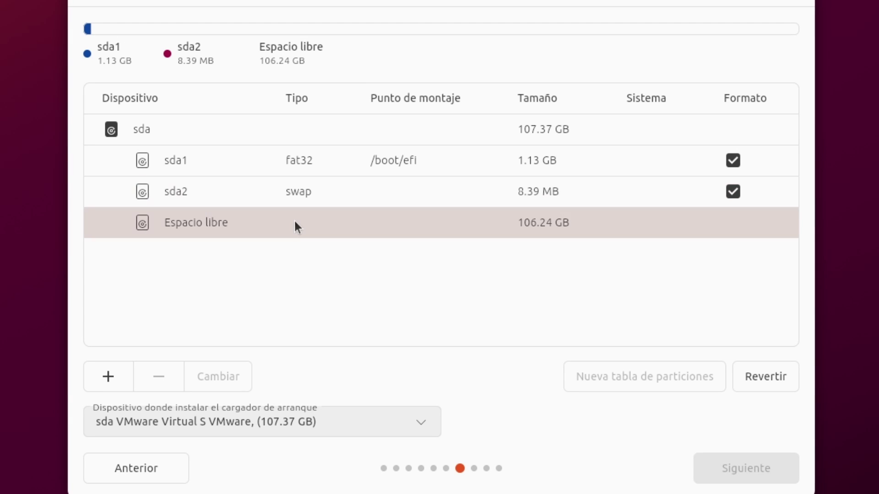
click(108, 377)
double_click(432, 179)
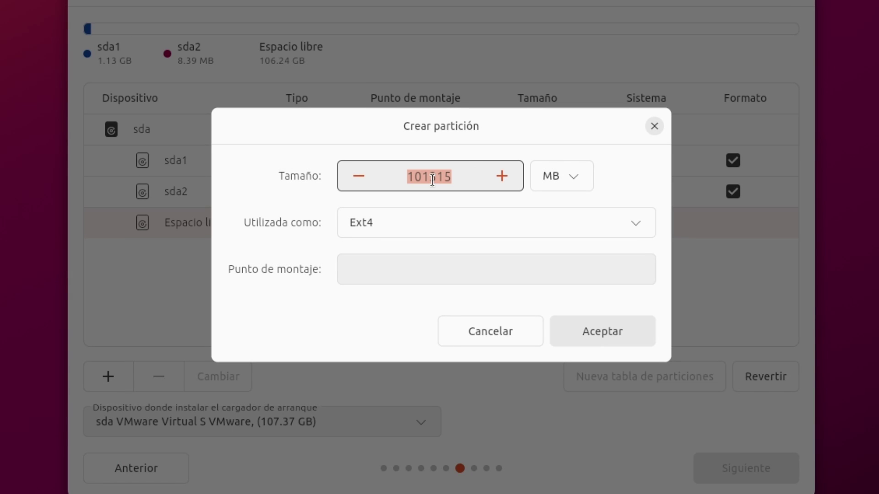
text(45)
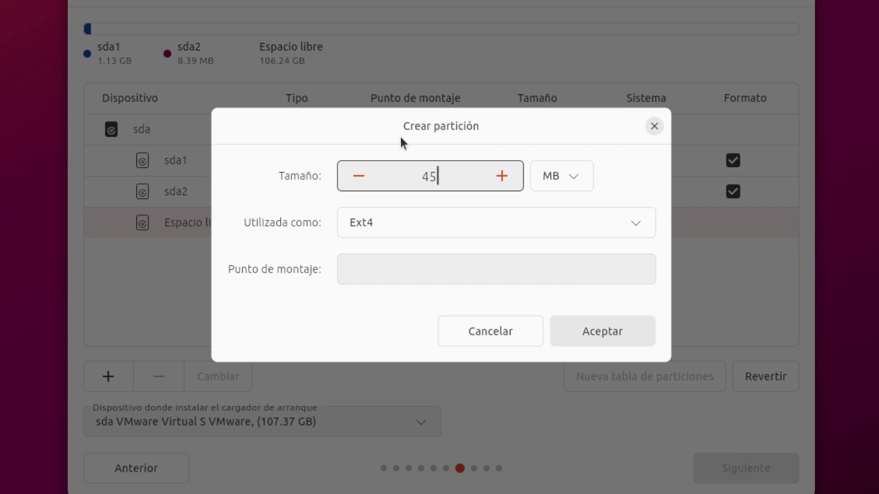
key(Tab)
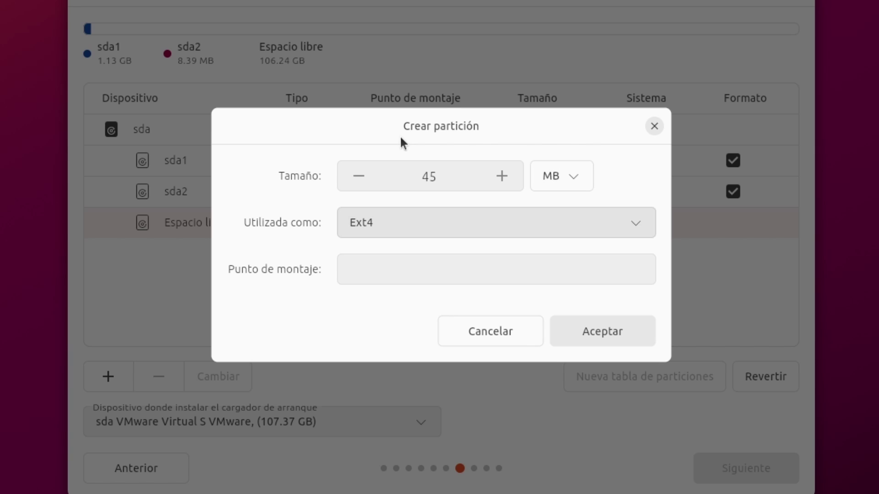
key(Tab)
click(556, 177)
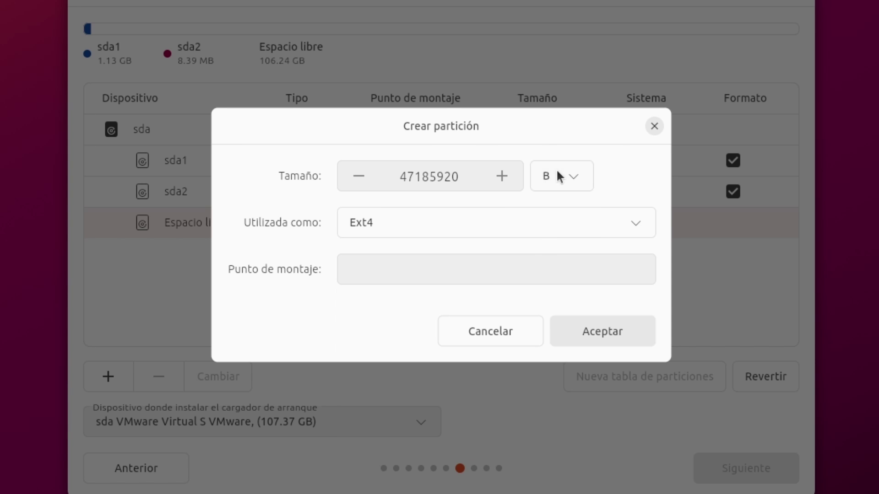
click(556, 176)
click(555, 269)
click(429, 185)
double_click(429, 185)
text(45)
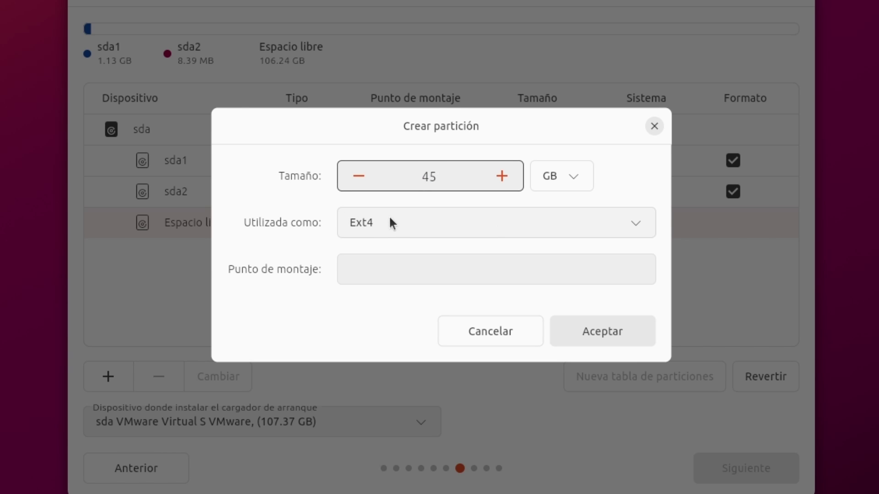
- Mount the new Ext4 partition at / and accept its creation
click(390, 262)
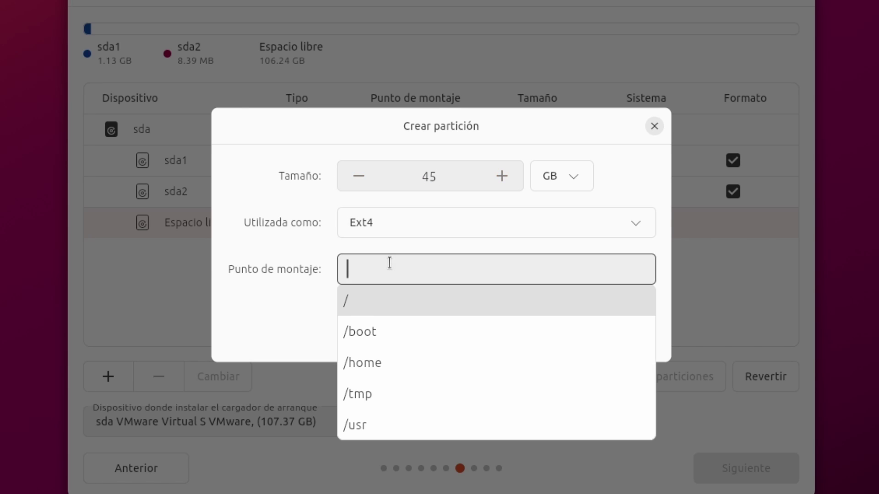
click(352, 301)
click(614, 338)
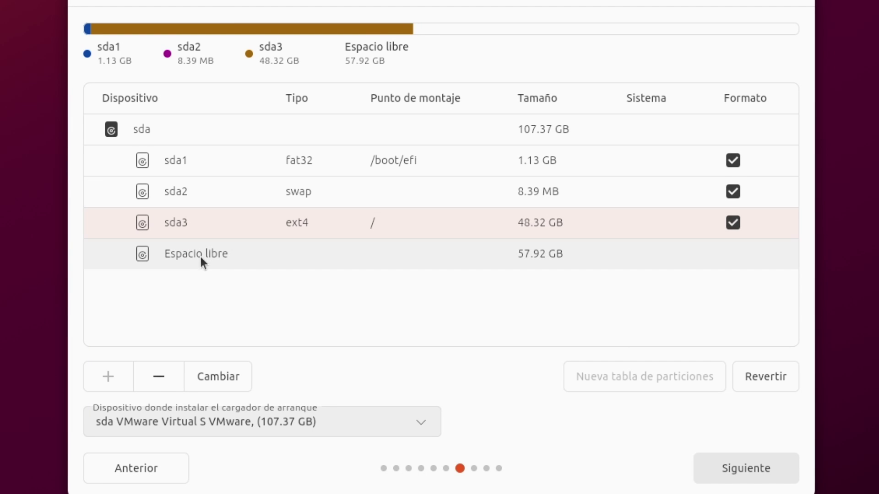
- Create an Ext4 partition mounted at /home from all the remaining free space and continue past the manual partitioning
click(195, 260)
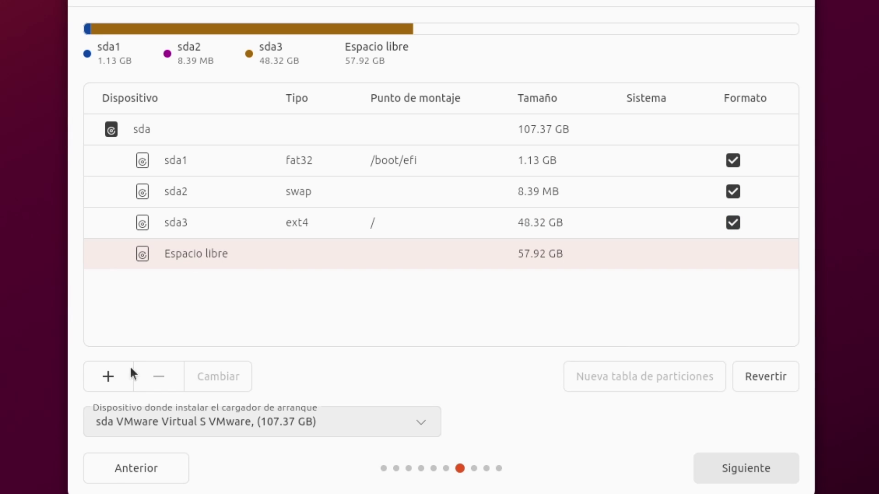
click(108, 378)
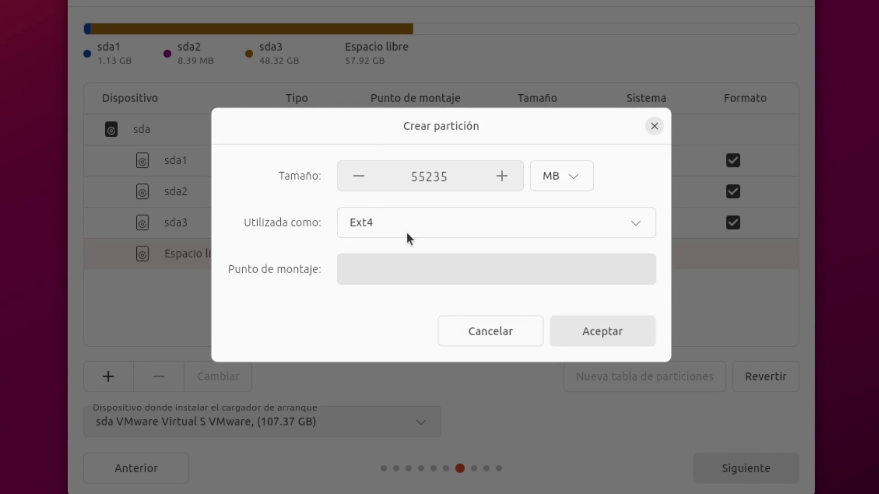
click(409, 270)
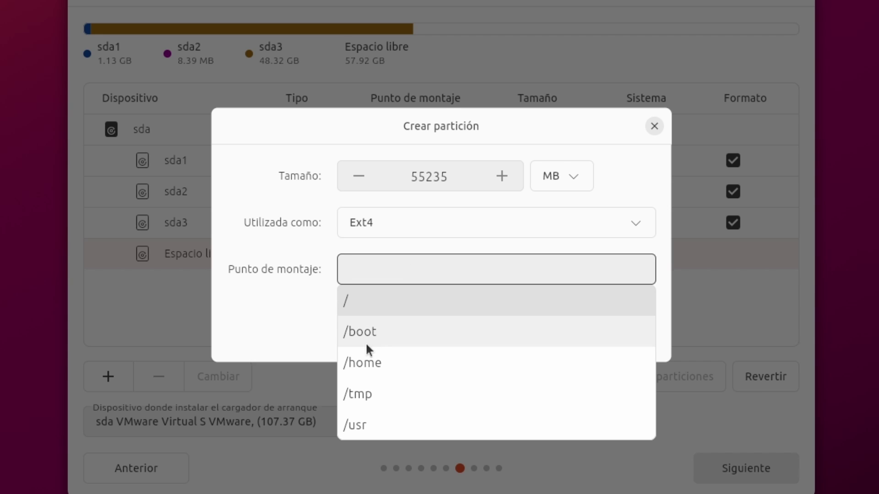
click(367, 362)
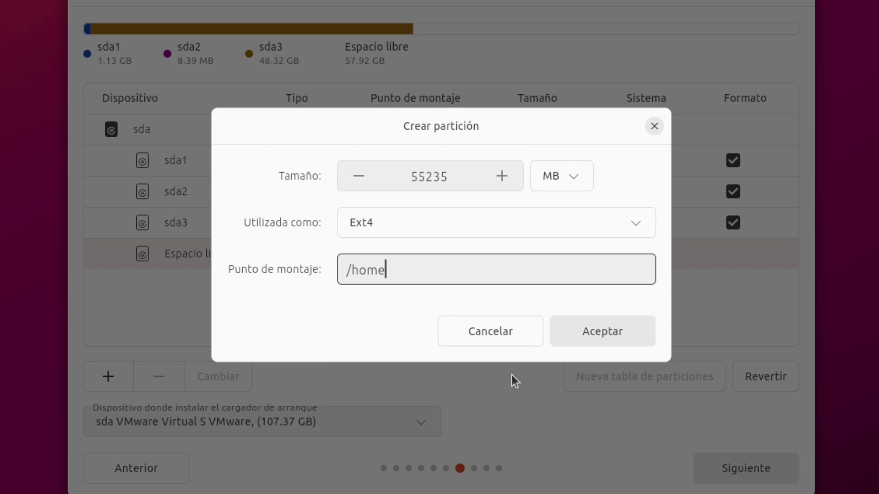
click(585, 334)
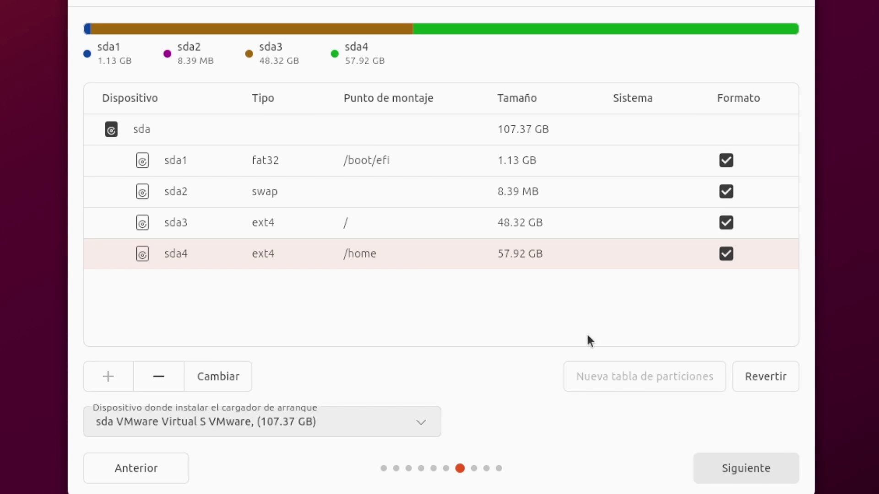
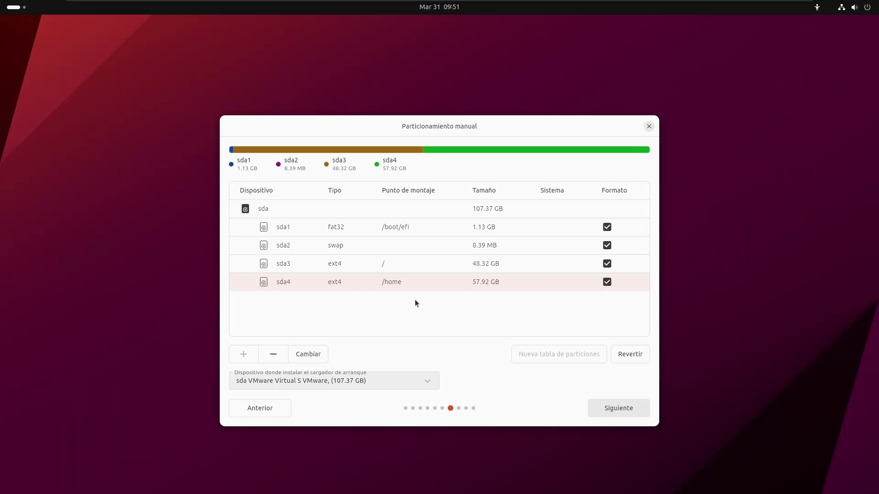
click(620, 409)
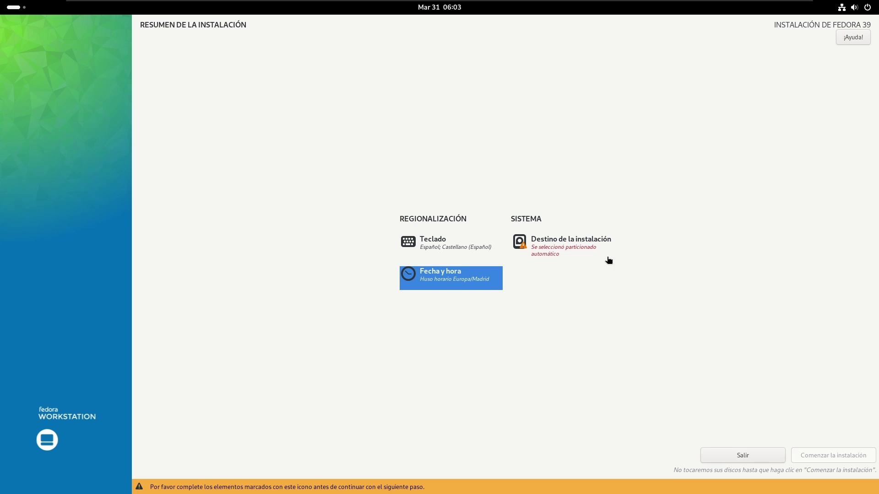
- In the Fedora 39 installer, set the installation destination's storage configuration to Personalizada avanzada (Blivet-GUI) and continue to the partitioning
click(545, 246)
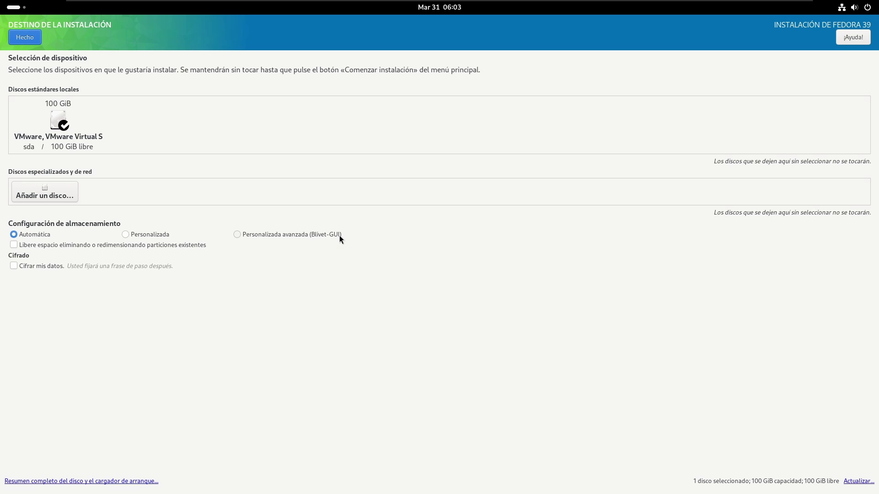
click(246, 234)
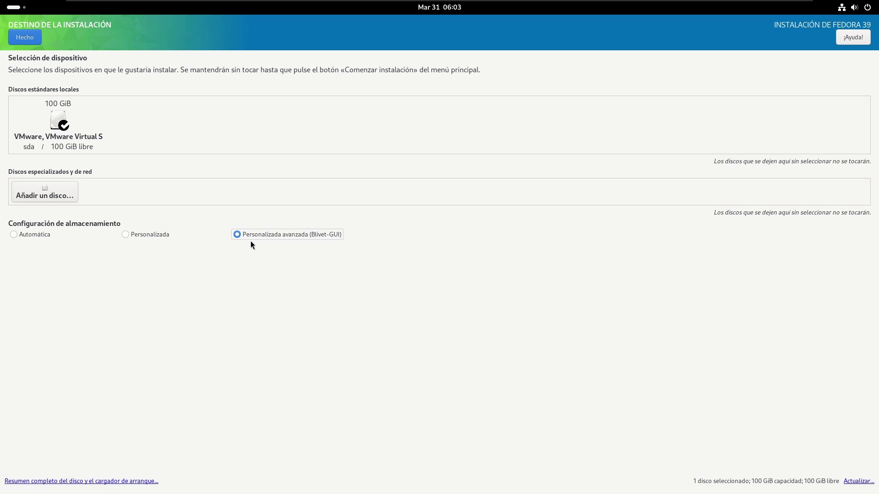
click(26, 37)
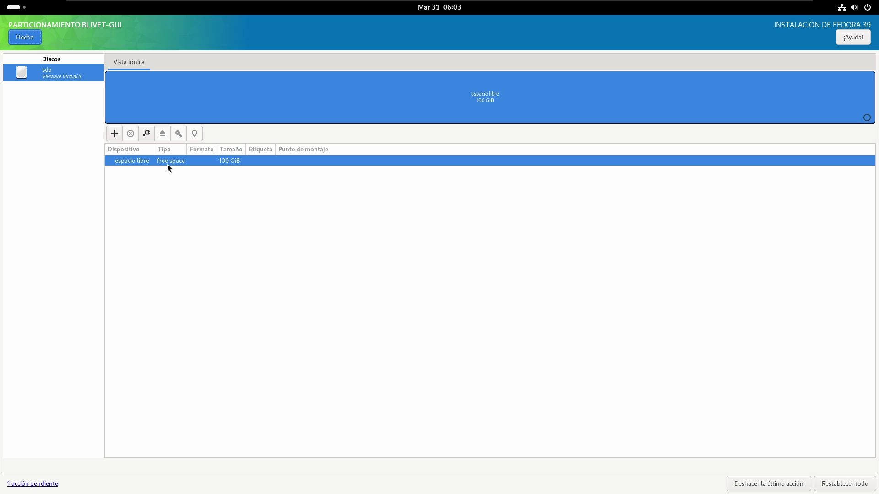
- Create a 500 MB EFI System Partition in the free space of sda, mounted at /boot/efi
click(114, 134)
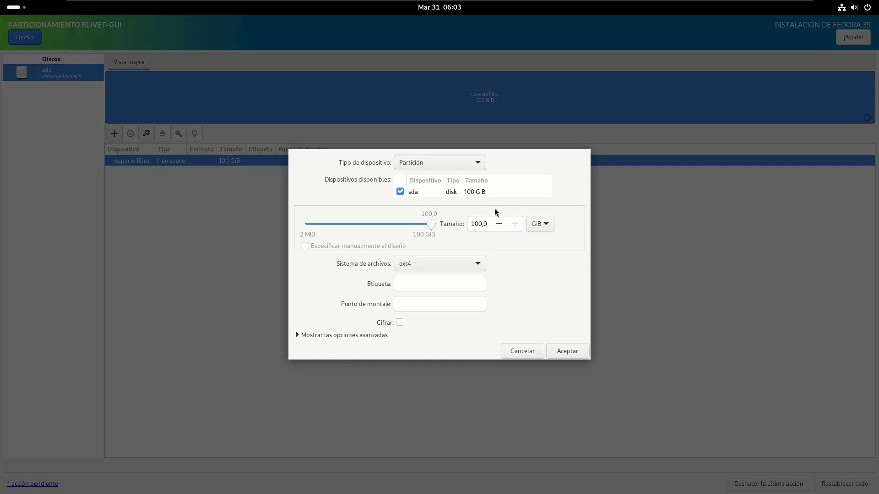
click(543, 224)
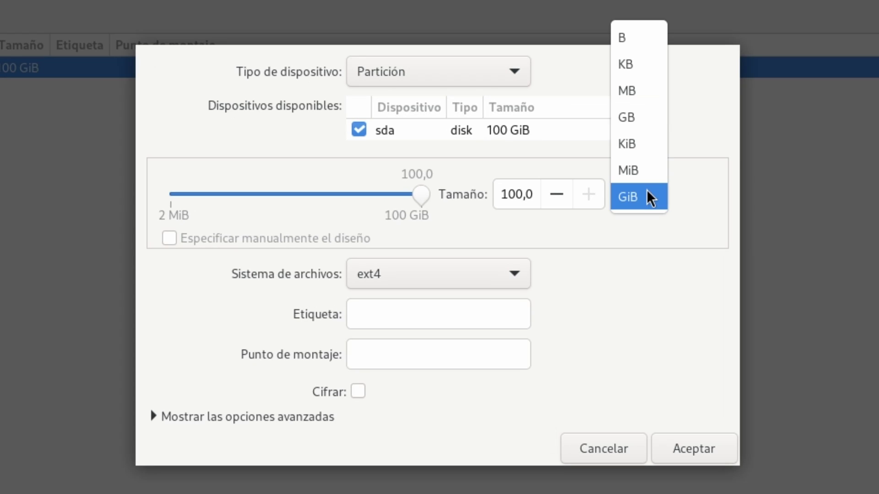
click(644, 95)
double_click(522, 191)
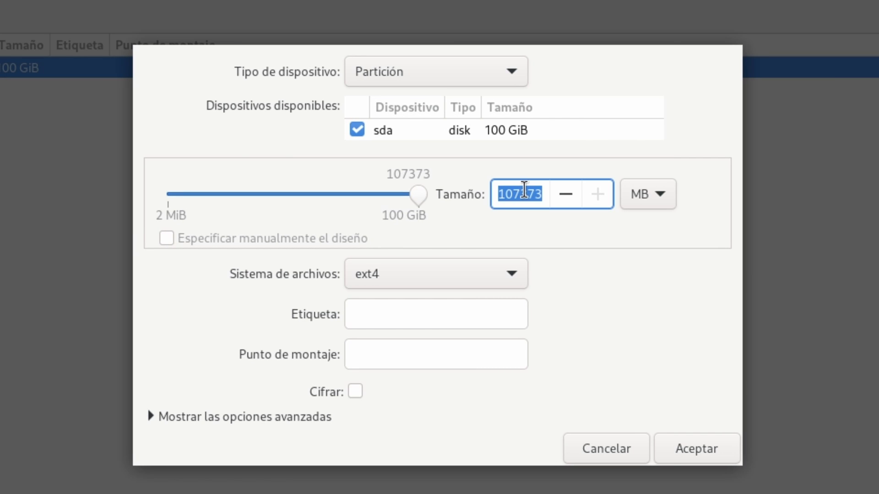
text(500)
click(418, 278)
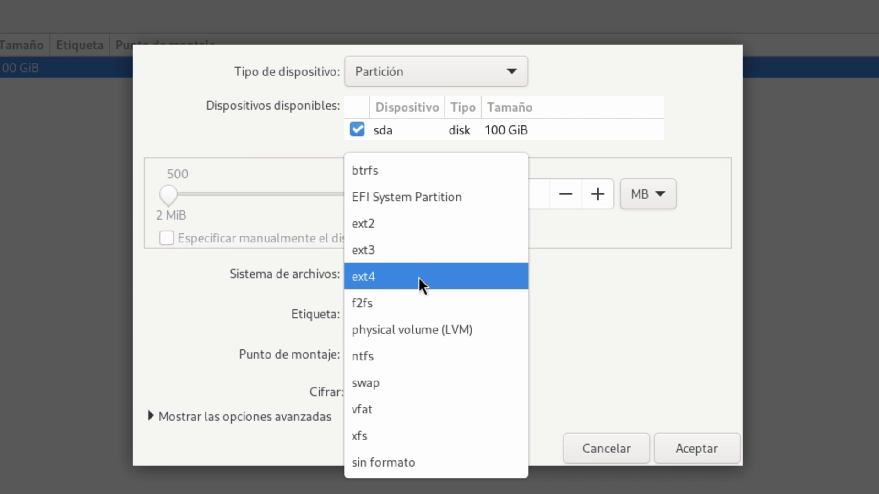
click(400, 200)
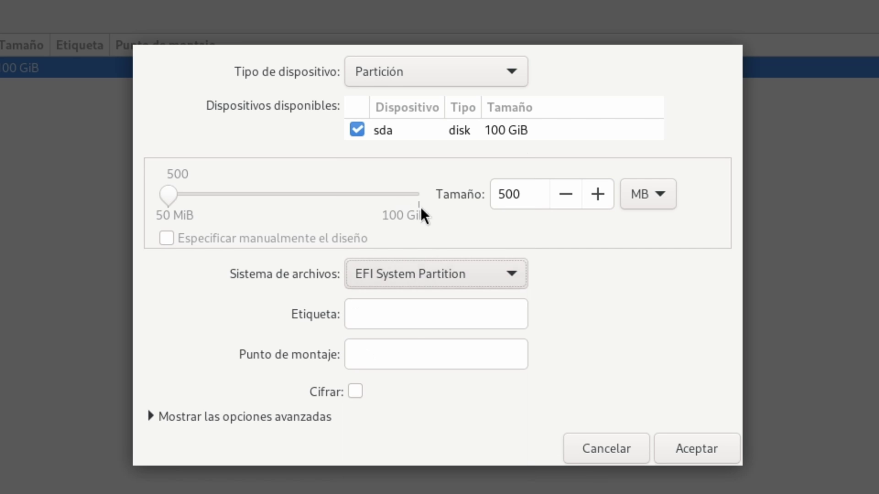
click(398, 356)
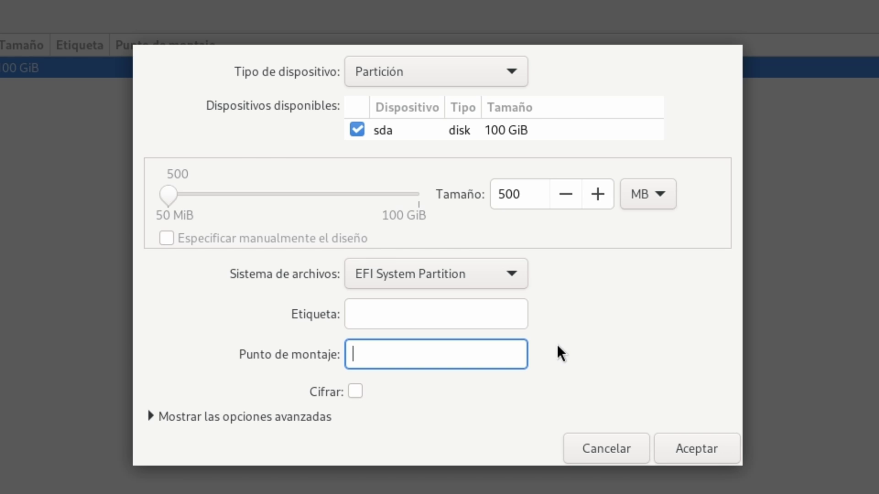
text(/boot/efi)
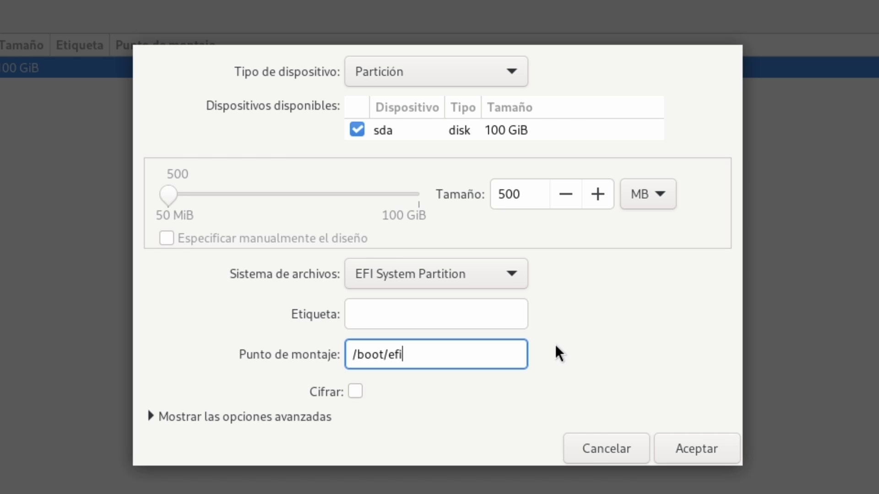
click(676, 452)
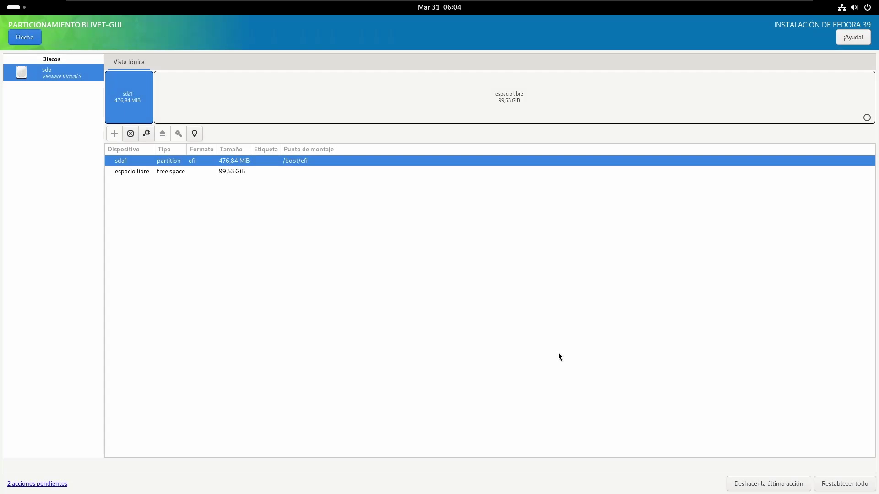
- Create an 8 GiB swap partition in the remaining free space of sda
click(175, 172)
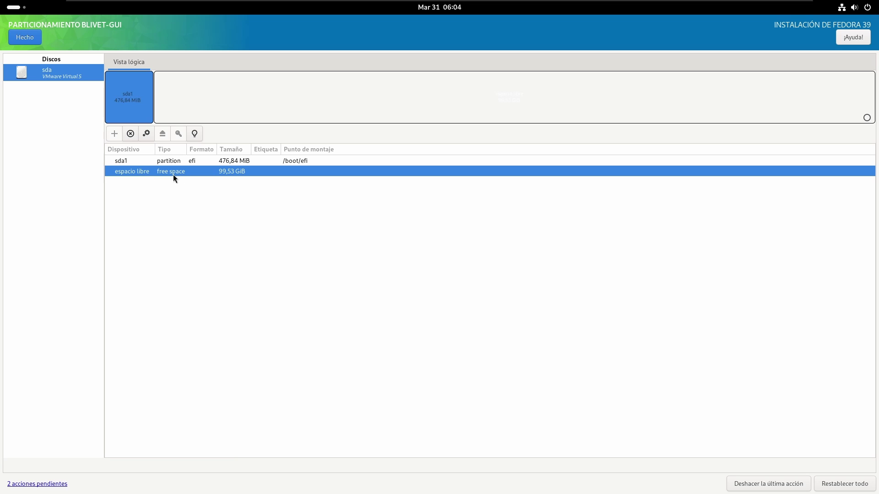
click(114, 134)
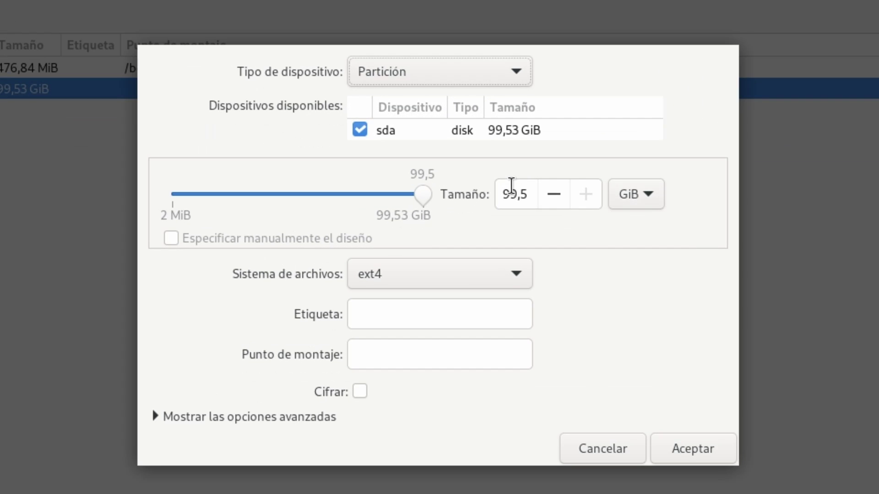
double_click(484, 213)
text(8)
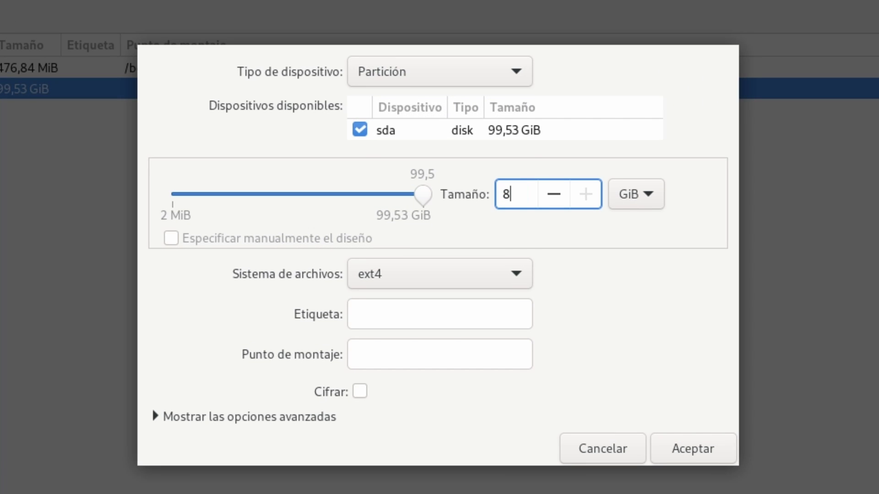
click(463, 273)
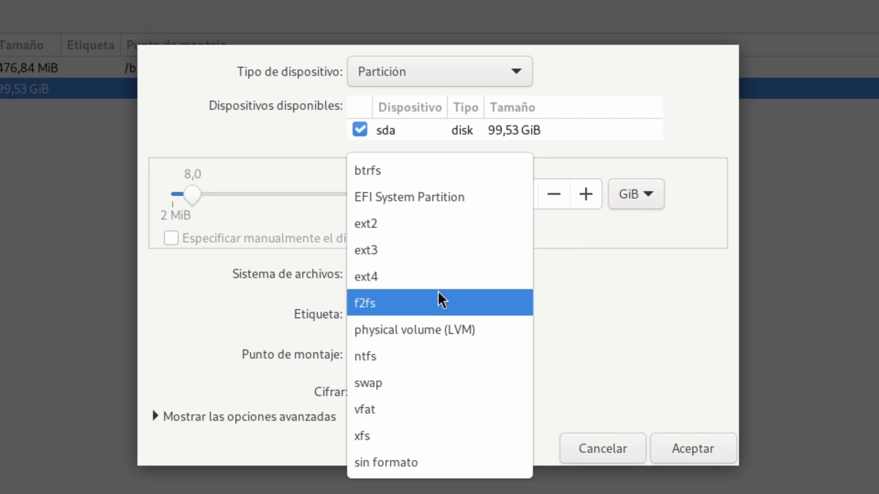
click(384, 382)
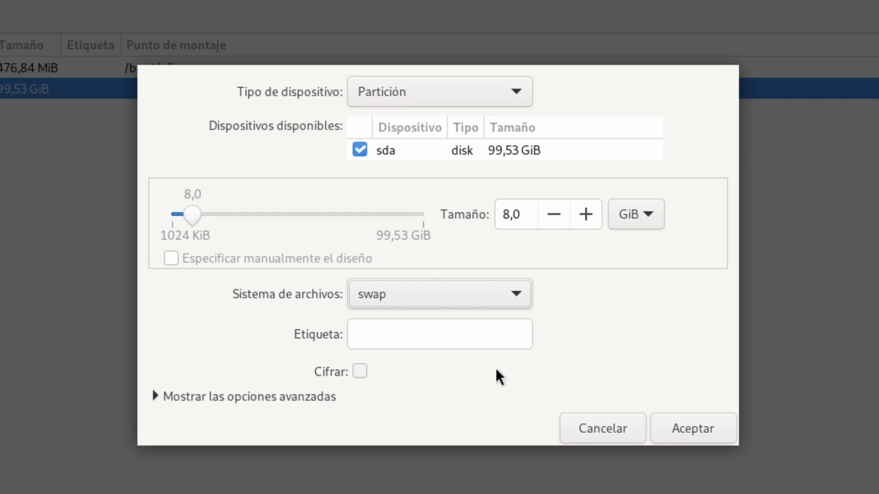
click(698, 429)
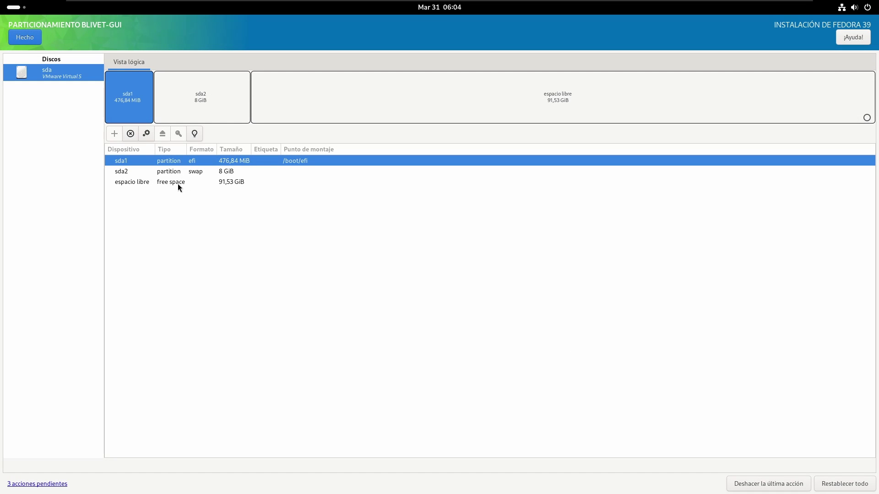
- Create a 45 GiB ext4 partition mounted at / in the free space after the swap partition
click(133, 183)
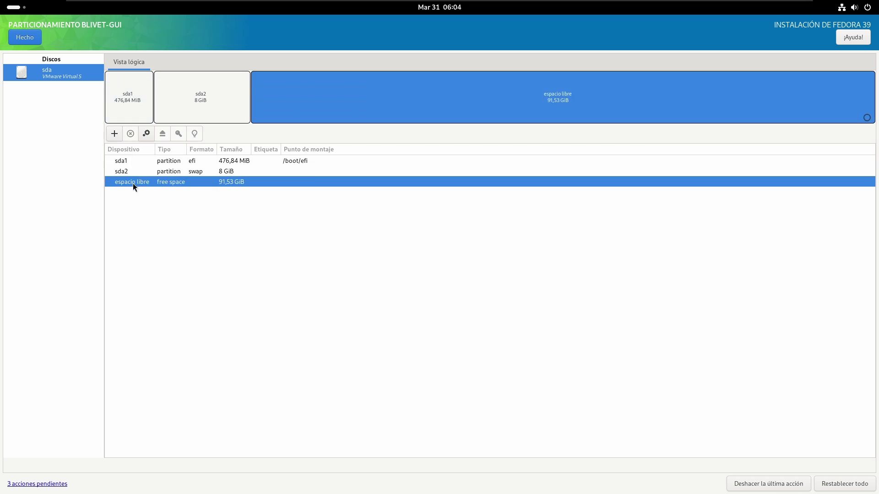
click(114, 134)
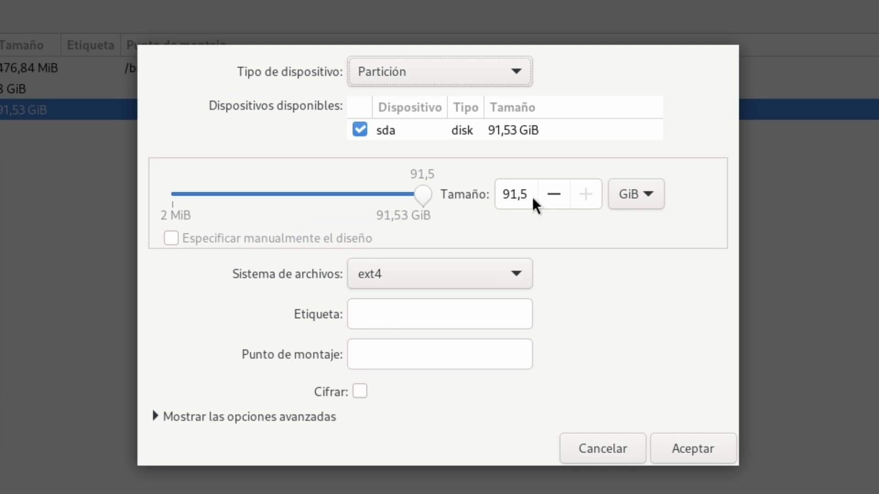
click(477, 223)
double_click(477, 222)
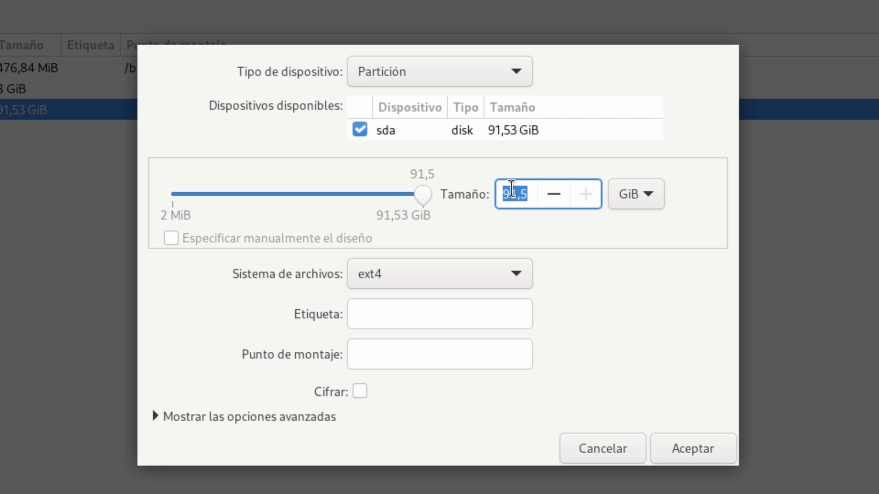
text(45)
click(398, 348)
text(/)
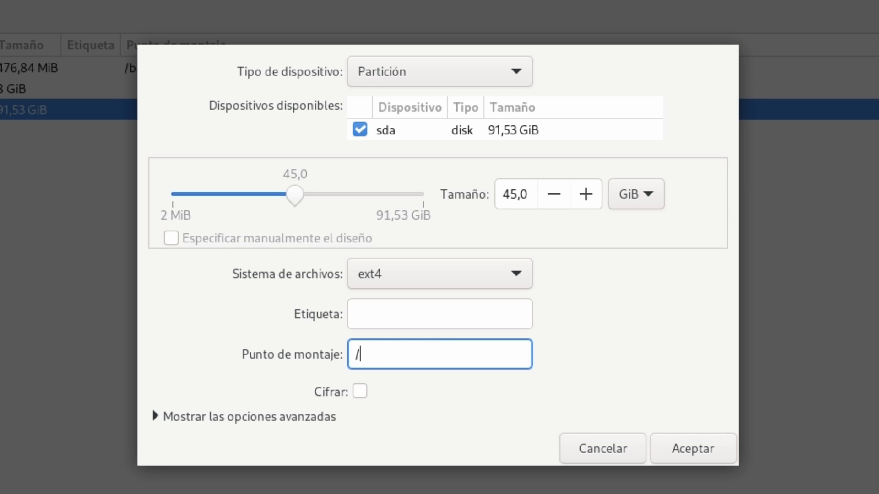
click(689, 448)
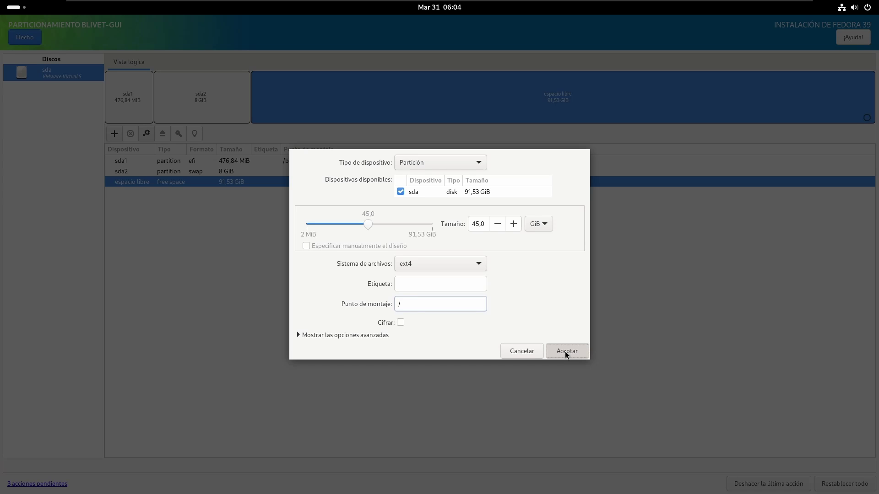
click(566, 353)
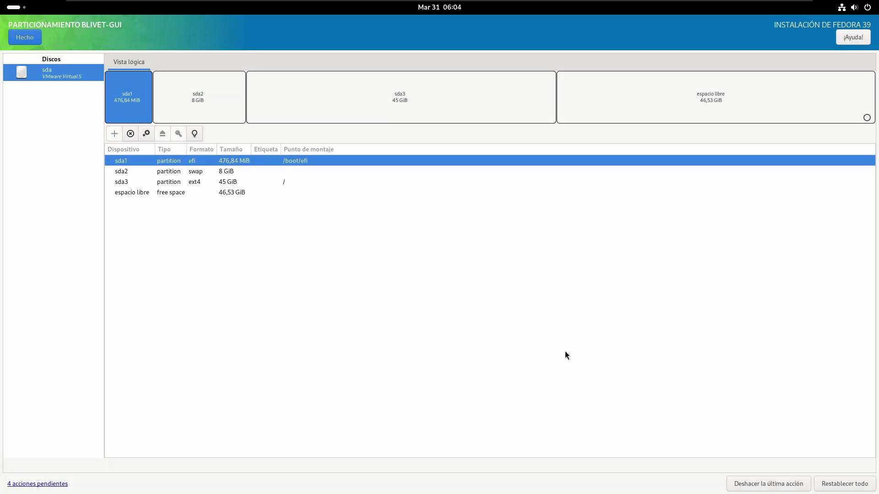
- Create an ext4 partition mounted at /home from all the remaining free space, and accept the summary of partitioning changes
click(147, 194)
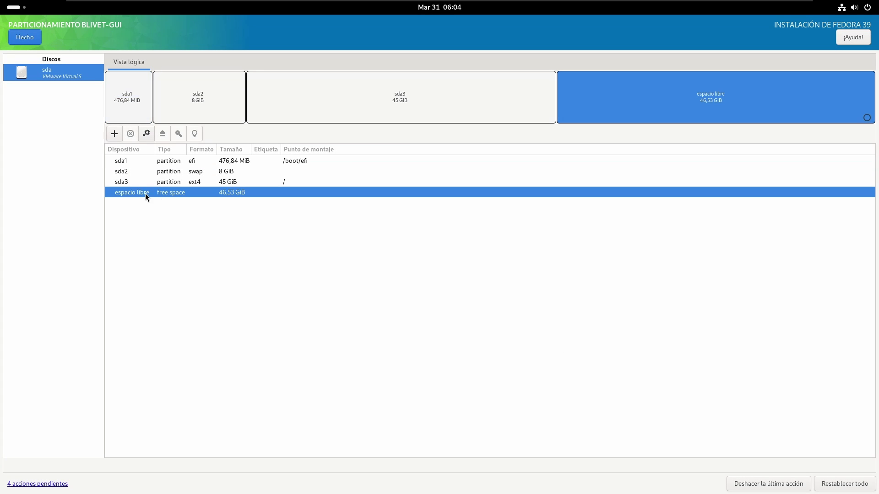
click(114, 134)
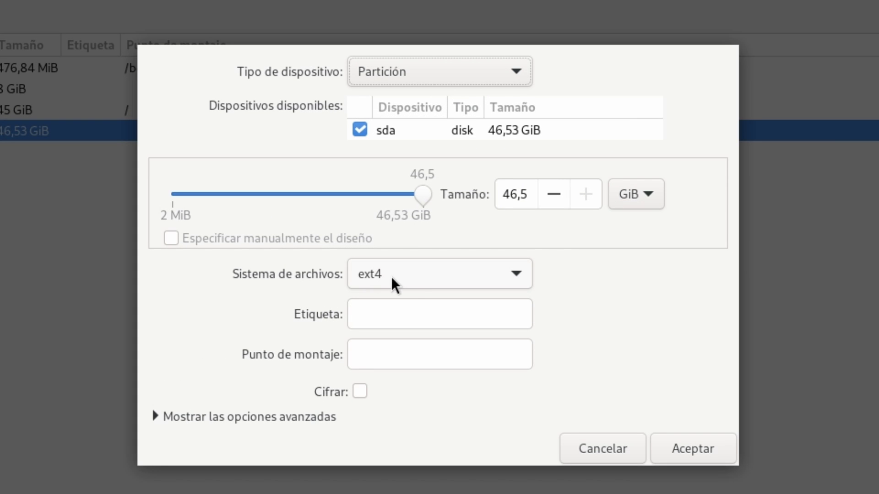
click(397, 353)
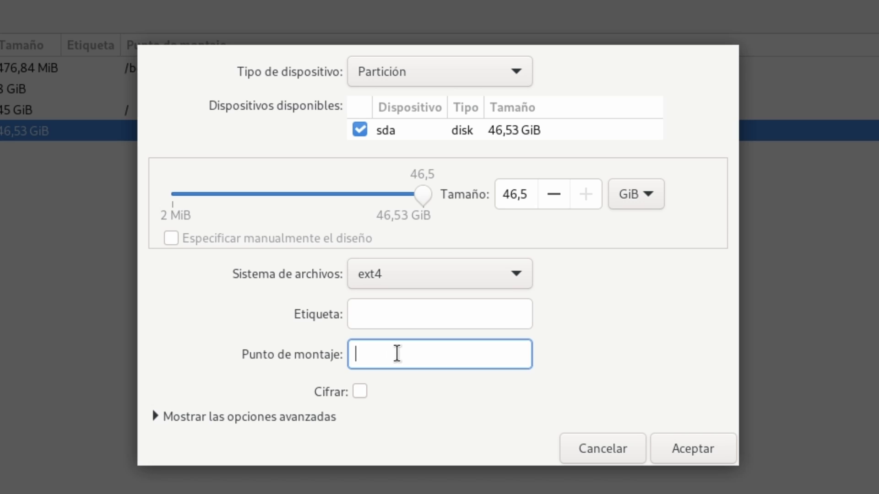
text(/ho)
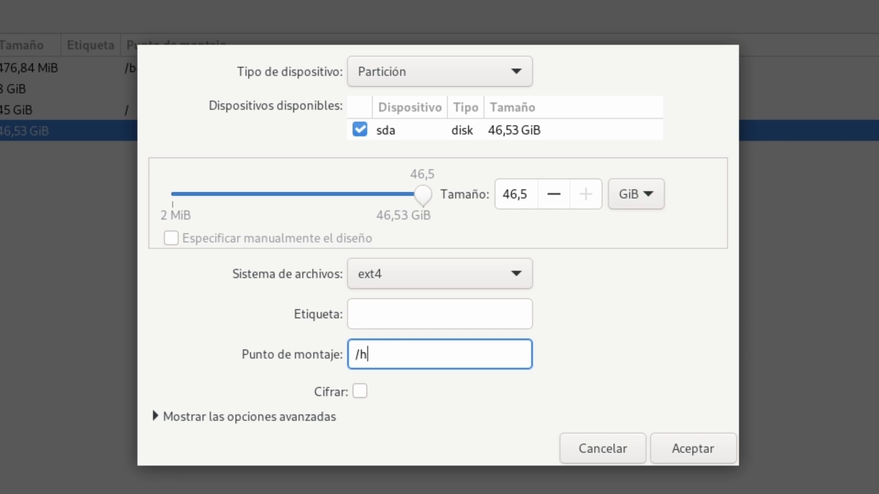
text(me)
click(676, 451)
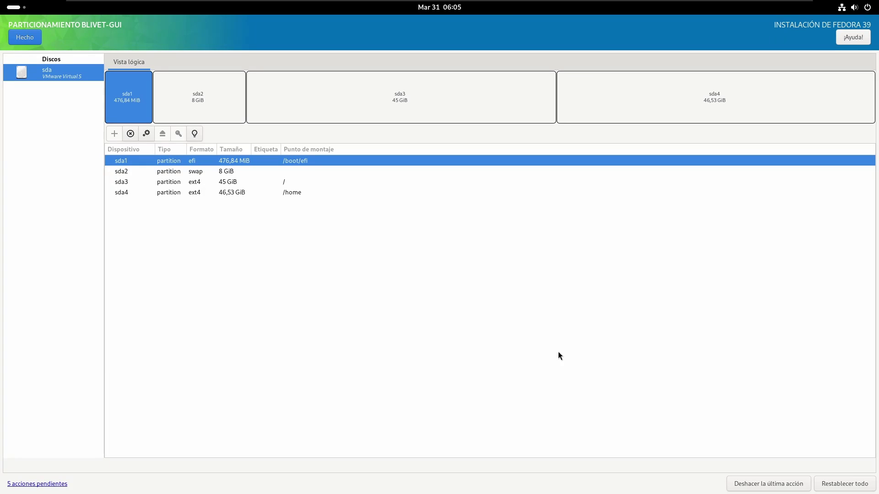
click(25, 39)
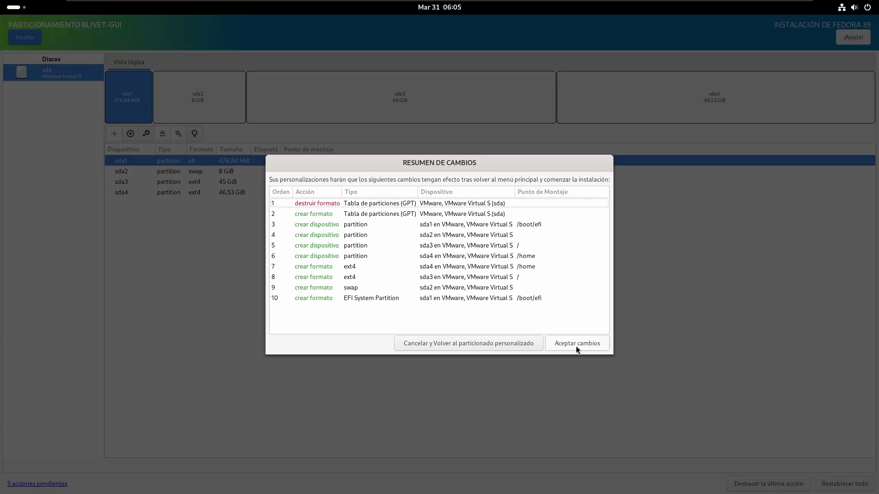
click(710, 439)
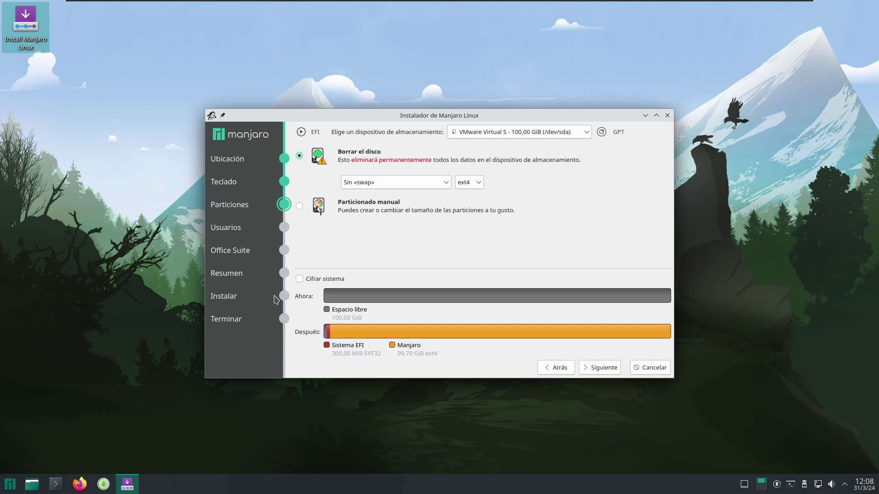
- In the Manjaro Linux installer, examine the available storage devices and the swap choices offered for erasing the disk
mouse_move(469, 297)
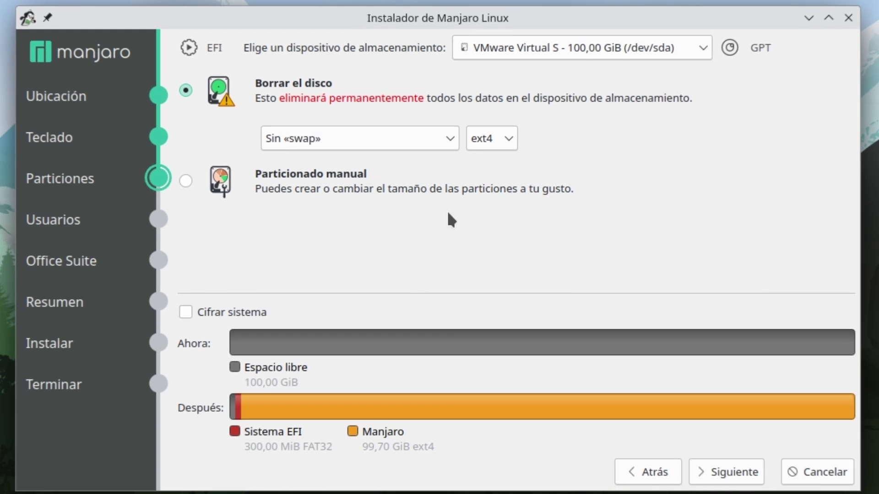
click(646, 49)
click(597, 89)
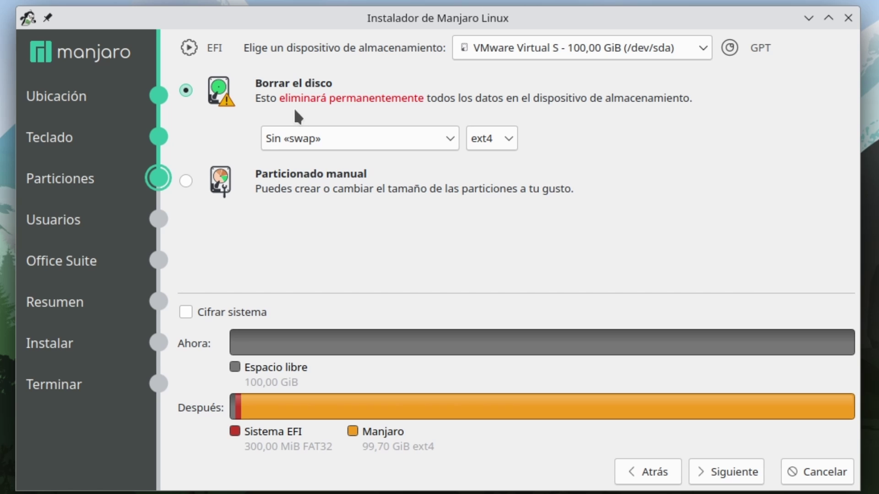
click(341, 142)
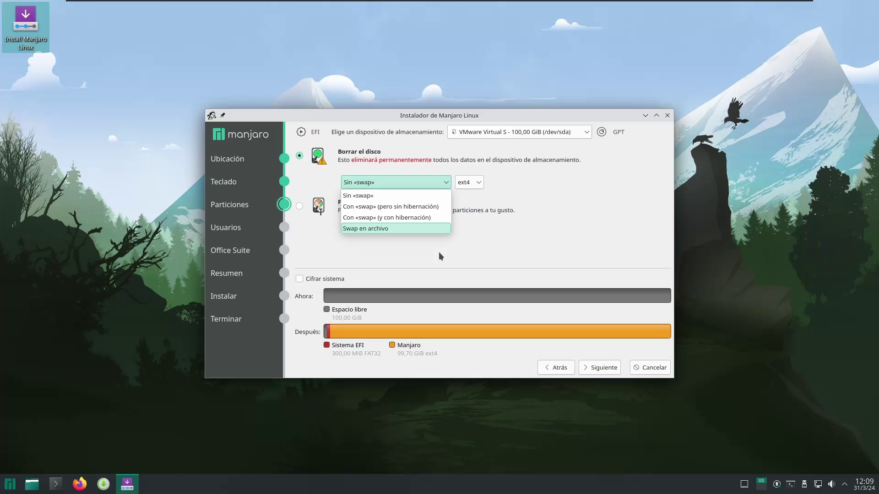
click(439, 263)
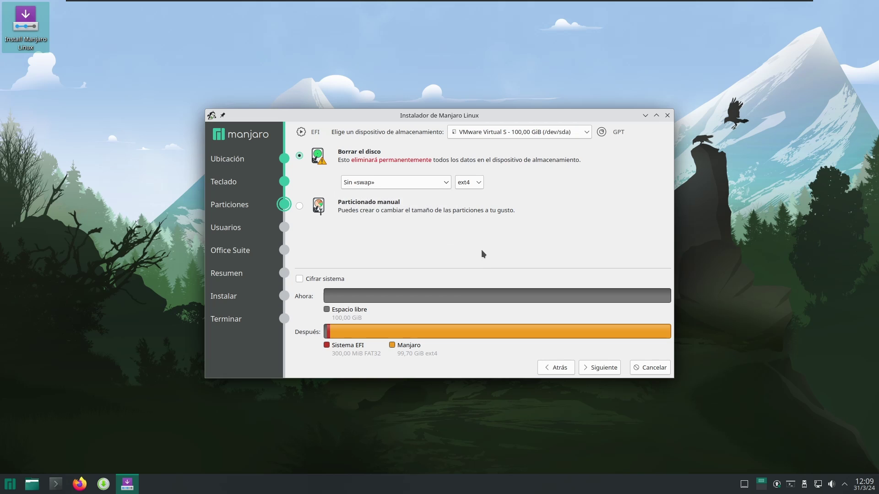
- Continue with Particionado manual and select the disk's free space in the maximized installer window
click(299, 207)
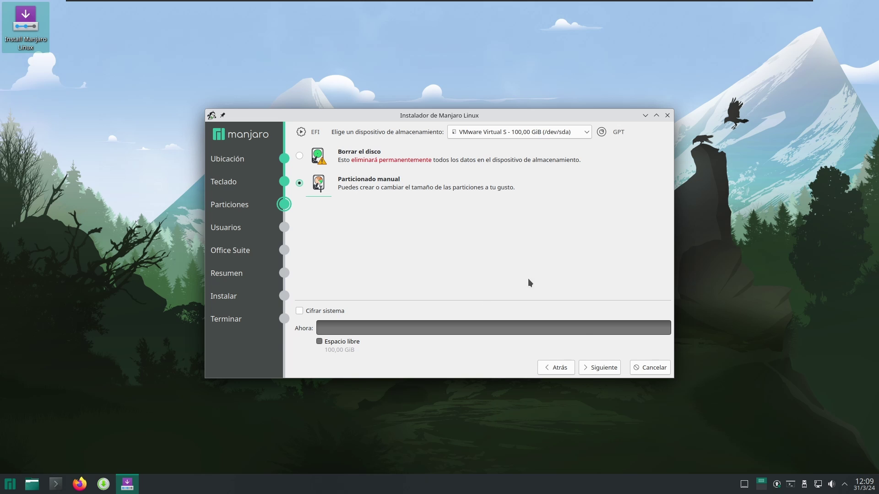
click(607, 371)
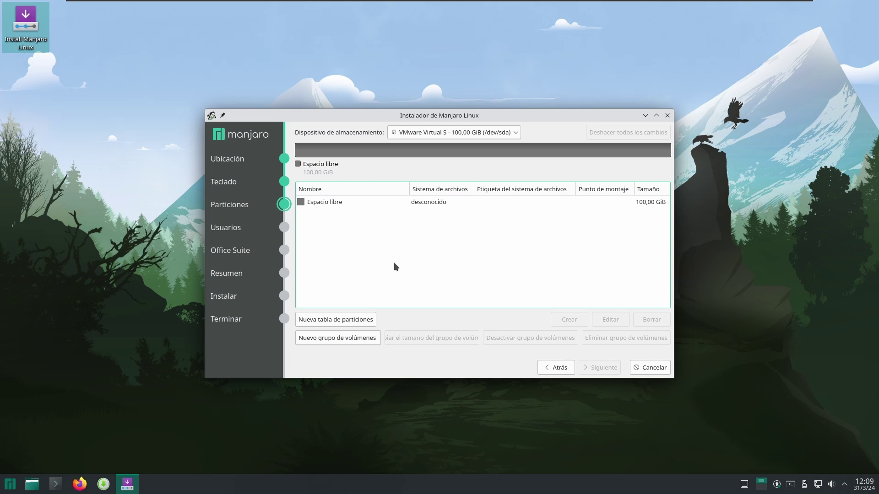
click(656, 116)
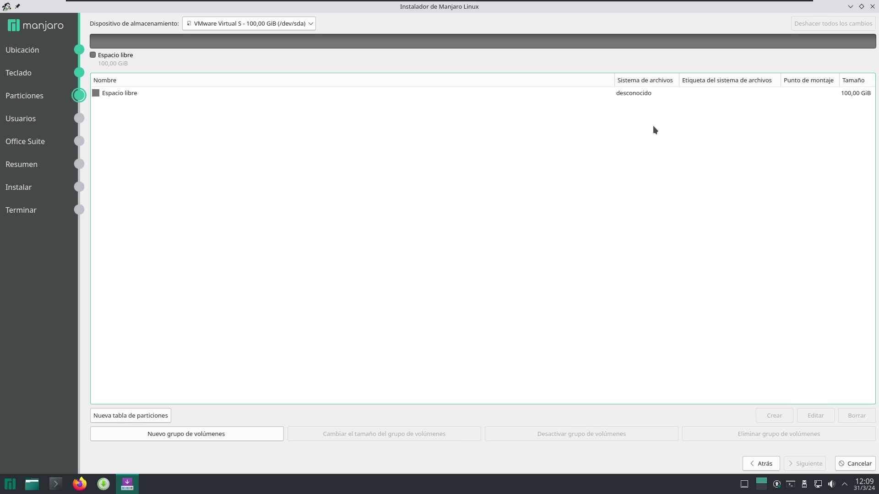
click(137, 96)
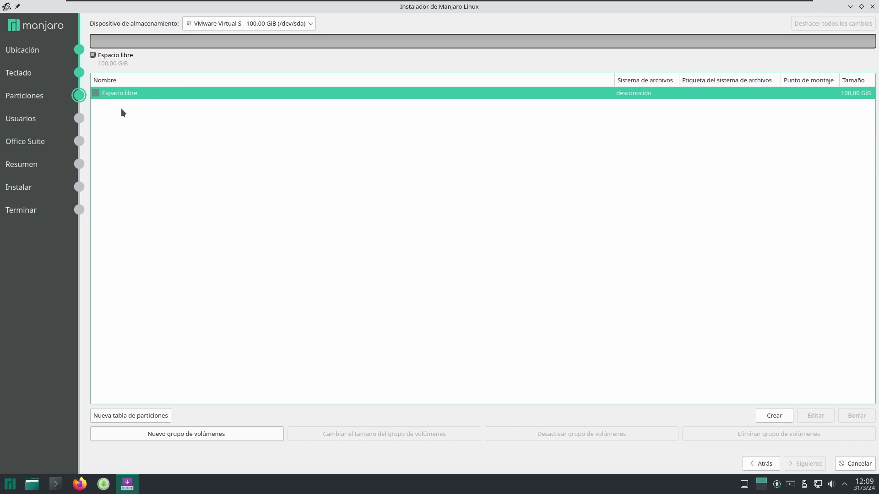
- Create a new GUID (GPT) partition table on the VMware disk and select its free space
click(127, 419)
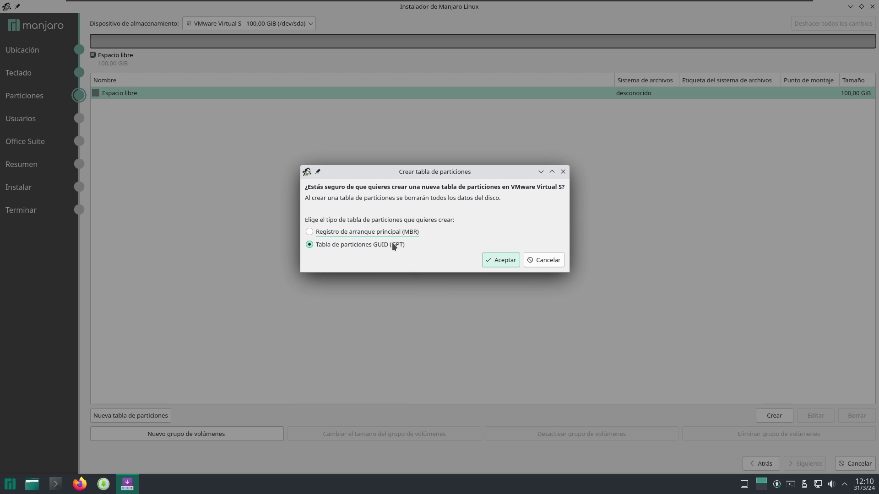
click(502, 261)
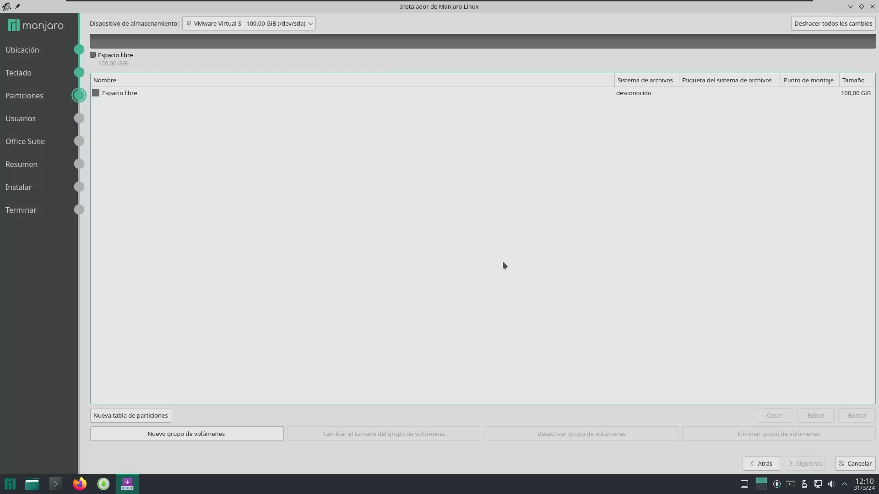
click(162, 97)
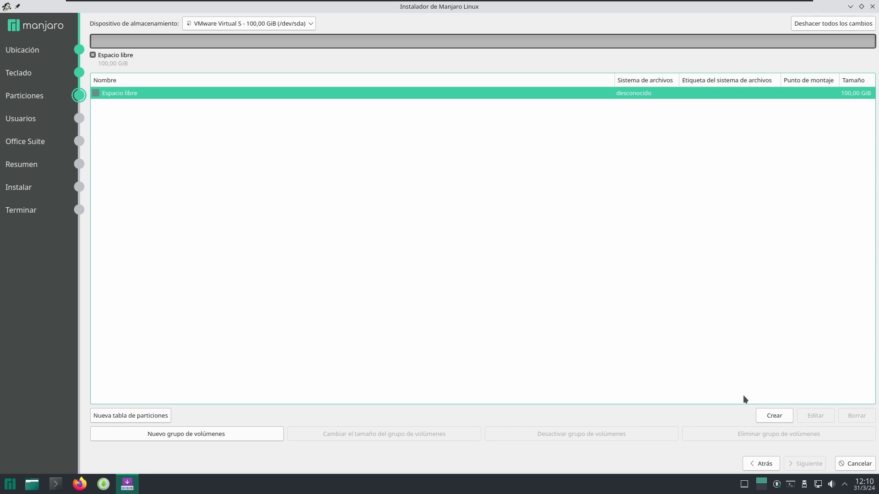
- Create a 500 MiB fat32 partition in the free space with the mount point /boot/efi
click(774, 416)
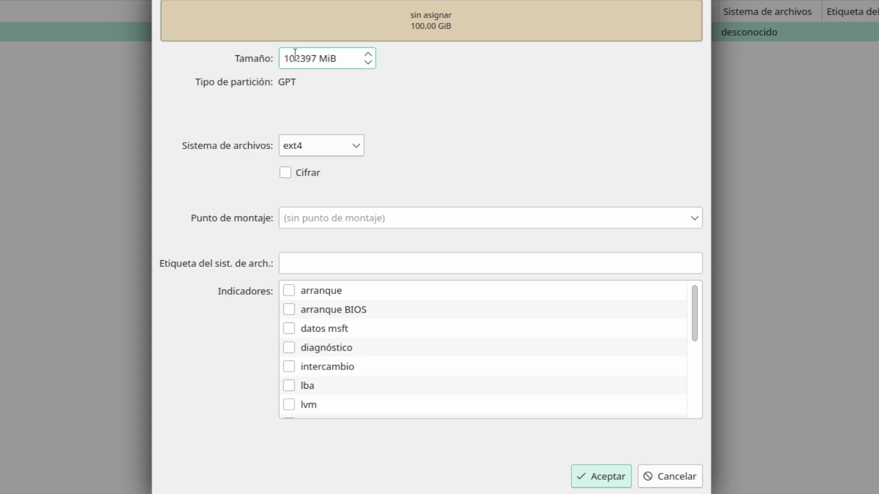
double_click(295, 55)
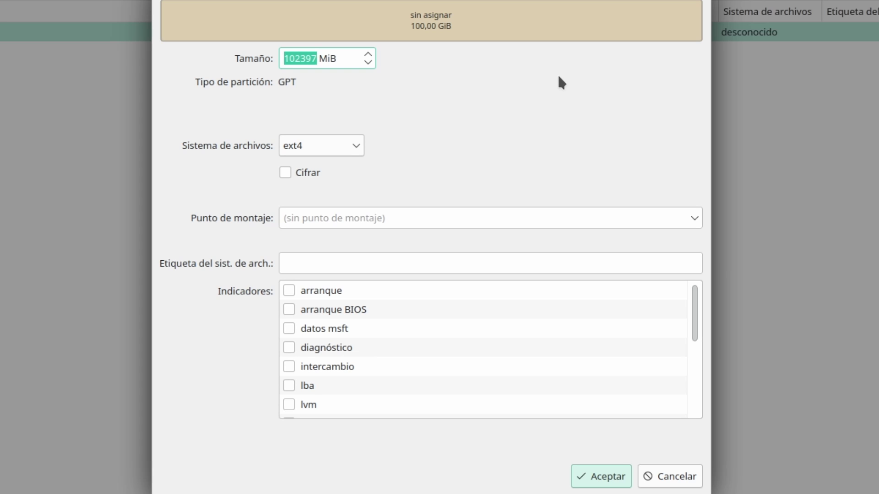
text(500)
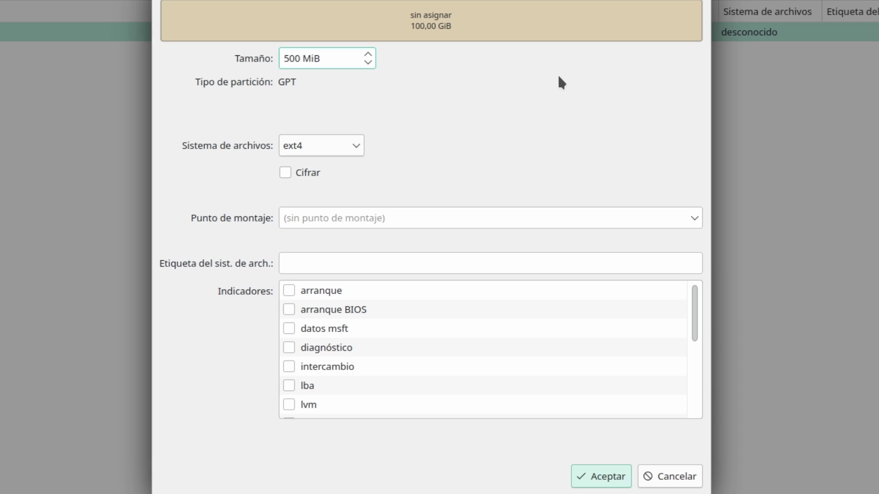
click(309, 146)
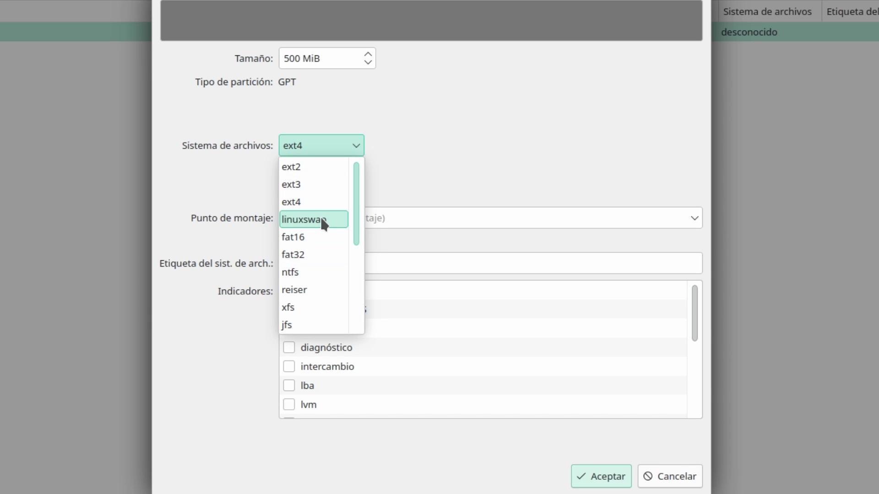
scroll(328, 241, down, 2)
scroll(328, 247, down, 2)
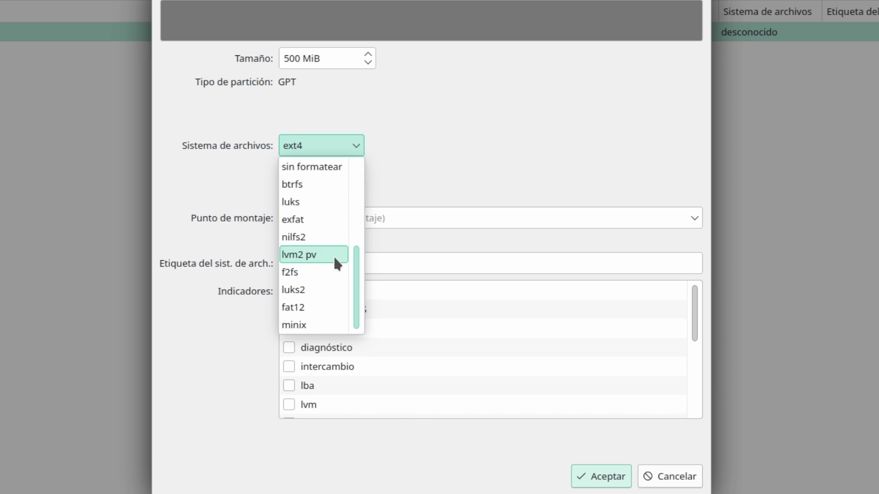
scroll(329, 255, up, 4)
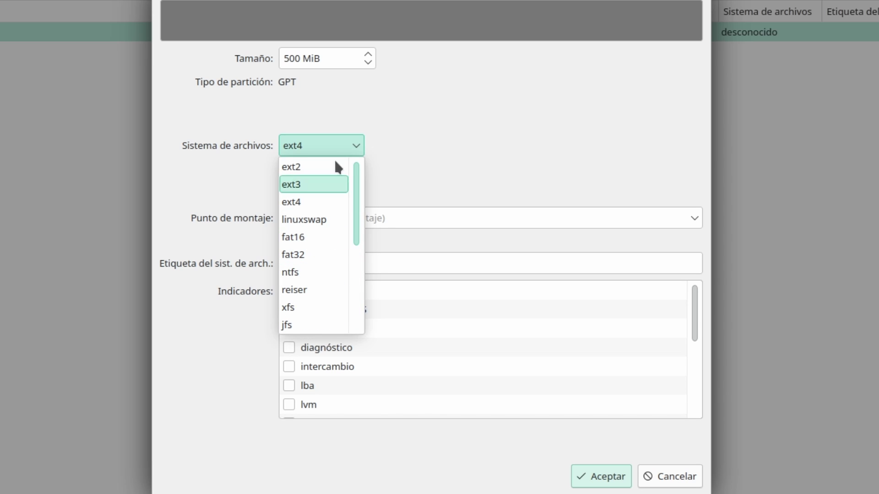
click(306, 254)
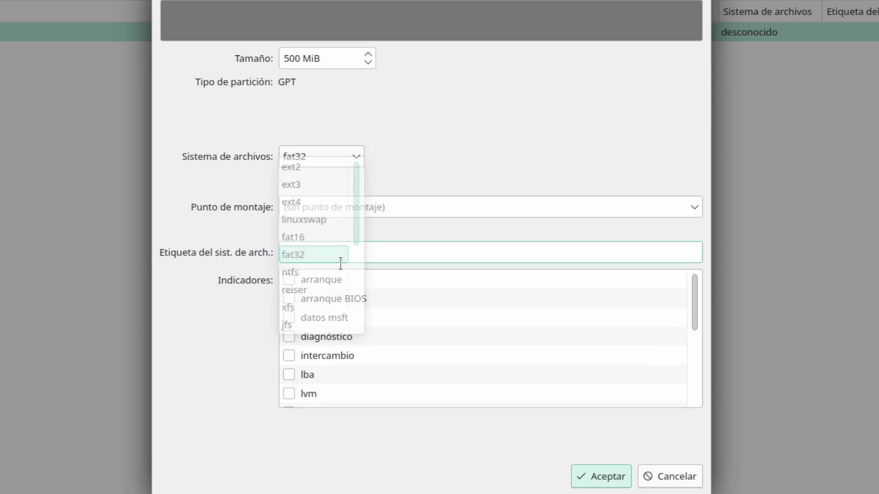
click(333, 208)
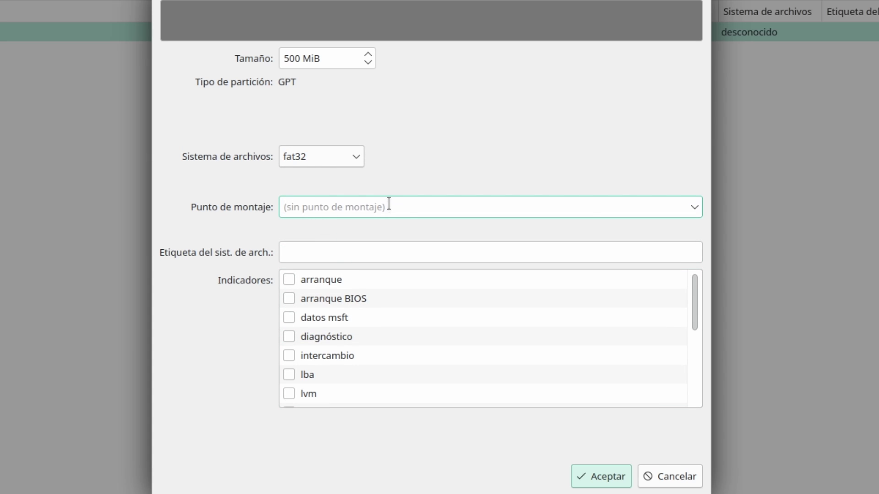
click(694, 208)
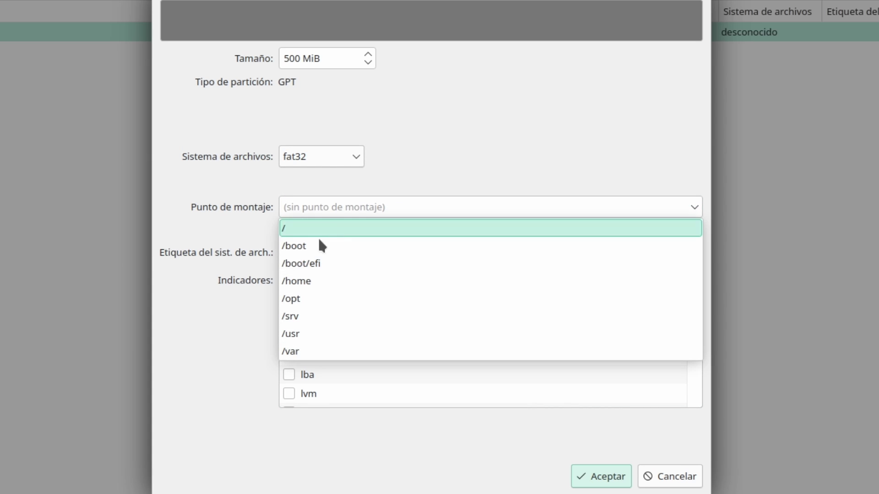
click(306, 265)
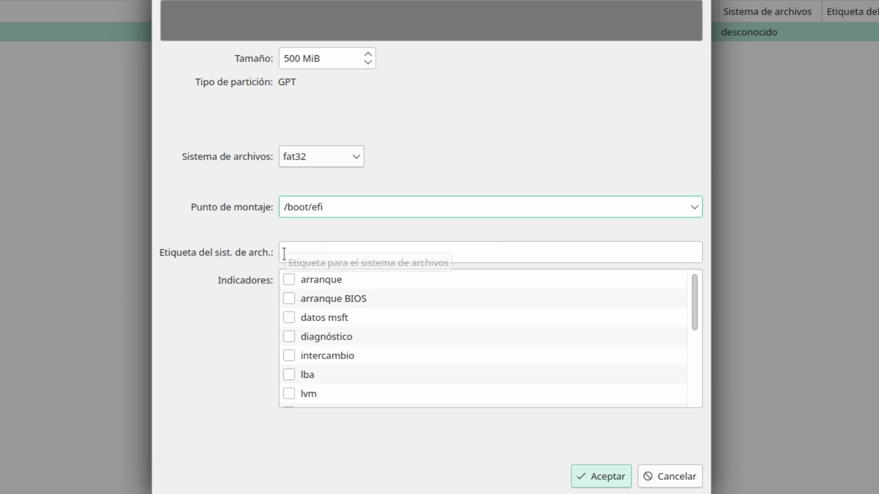
click(597, 476)
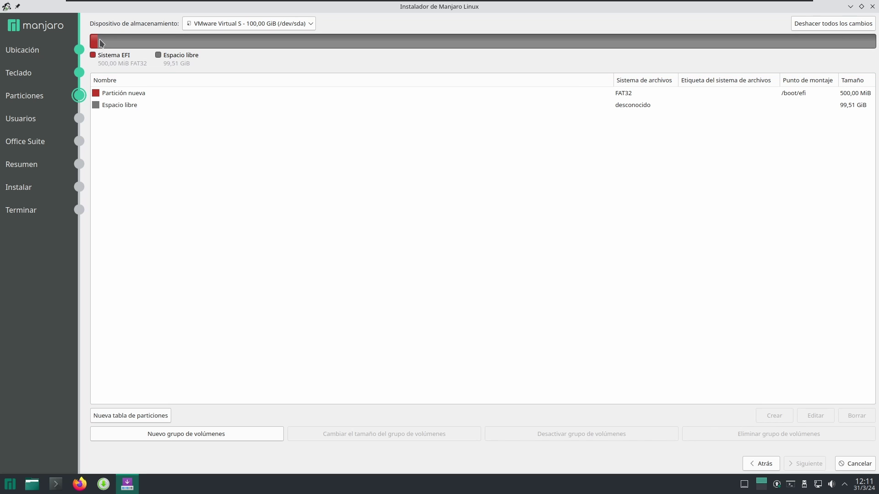
- Create an 8192 MiB linuxswap partition in the free space after the EFI partition
click(117, 107)
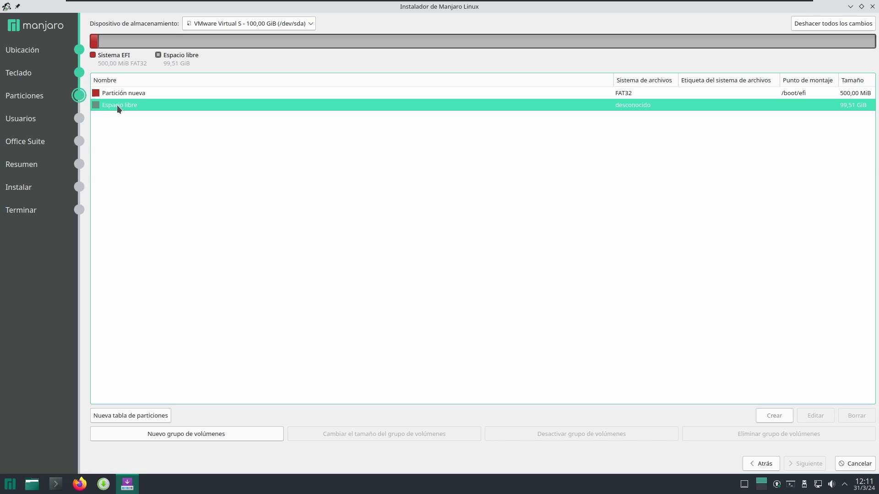
click(771, 416)
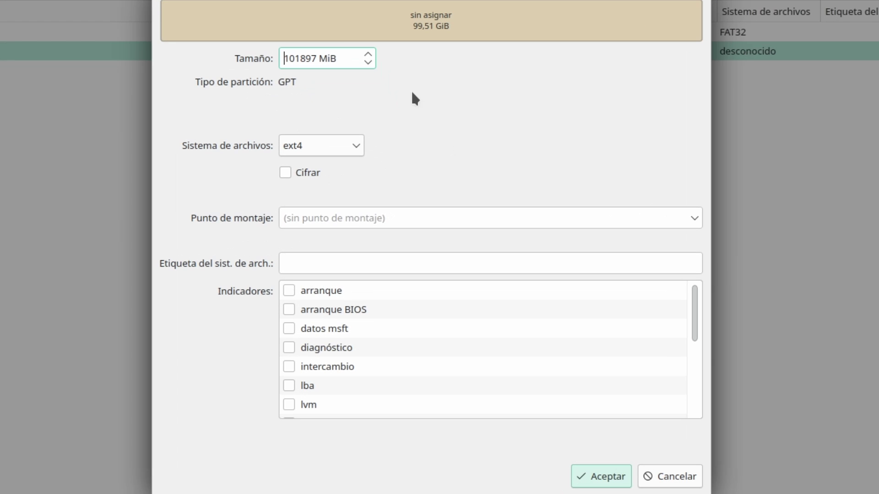
triple_click(293, 58)
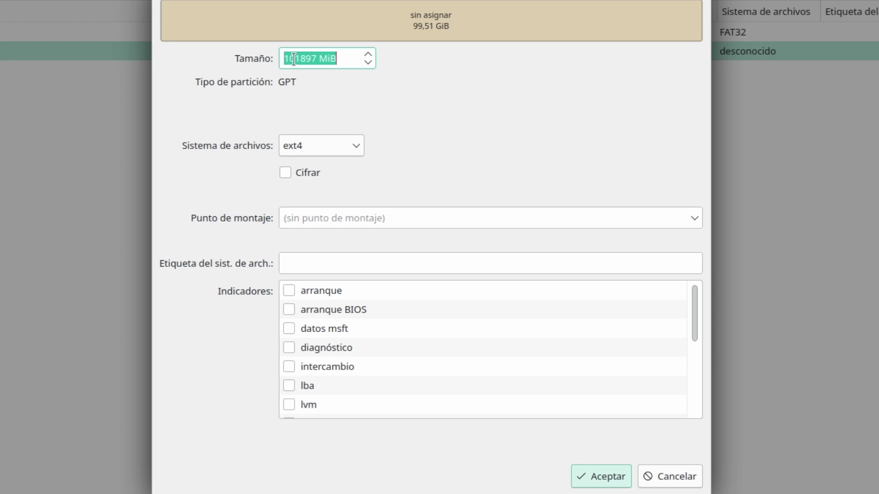
text(8)
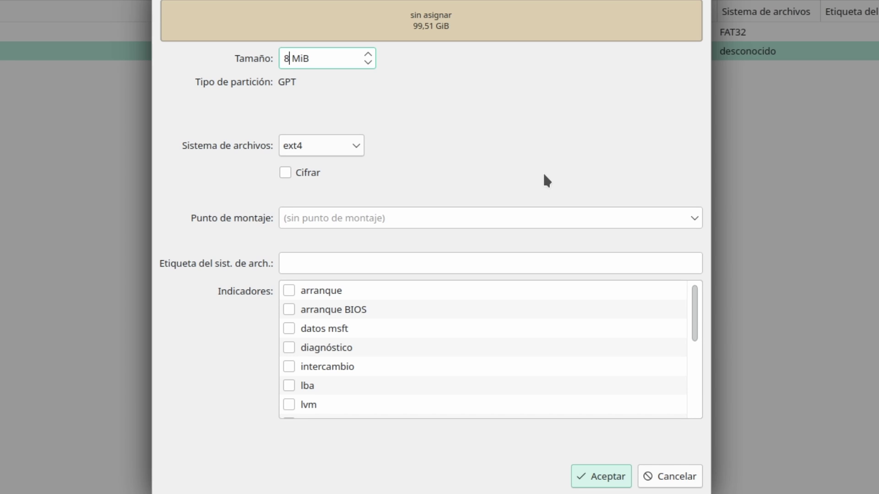
key(End)
double_click(285, 59)
text(8192)
click(357, 146)
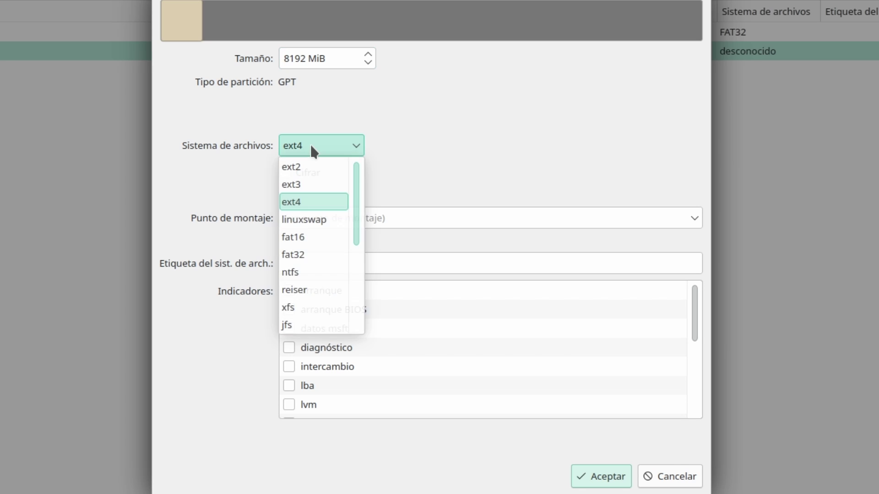
click(308, 222)
click(357, 263)
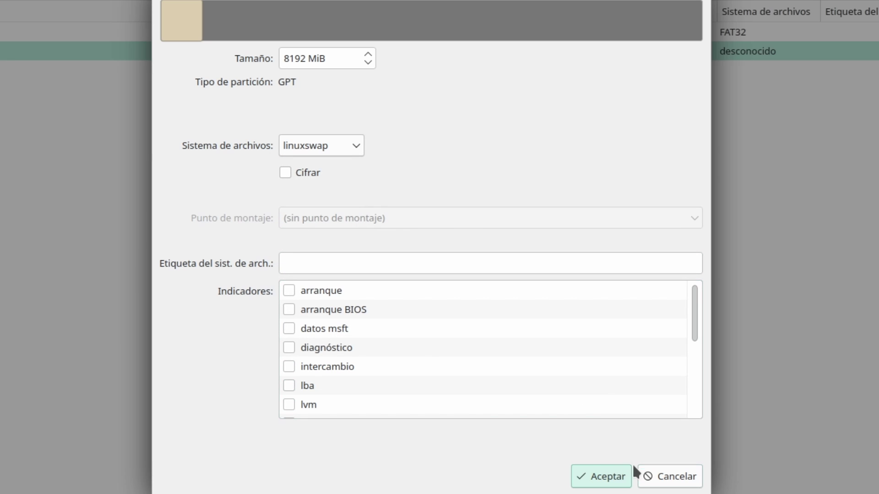
click(607, 475)
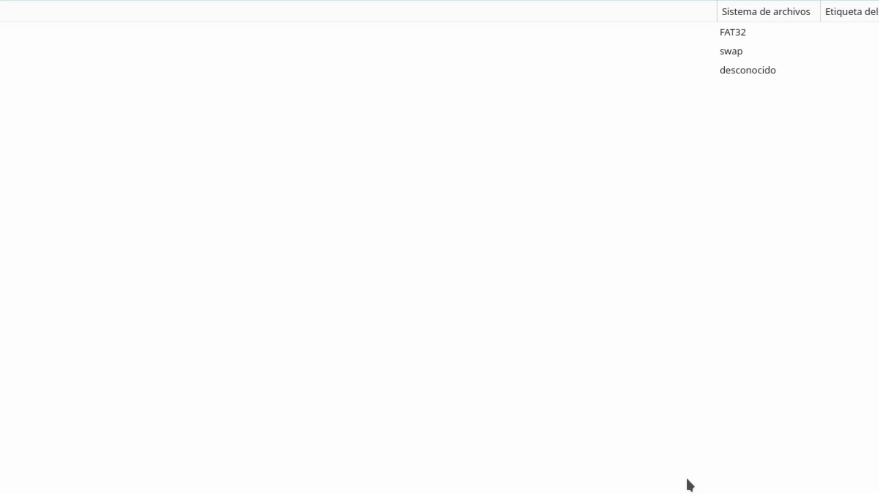
- Start a new partition in the free space after the swap partition, and calculate 45*1024 in KCalc
double_click(122, 119)
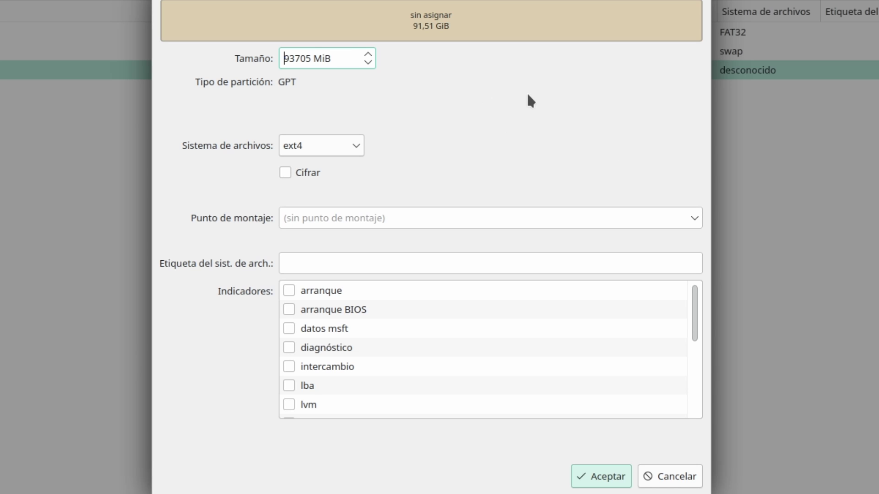
key(super)
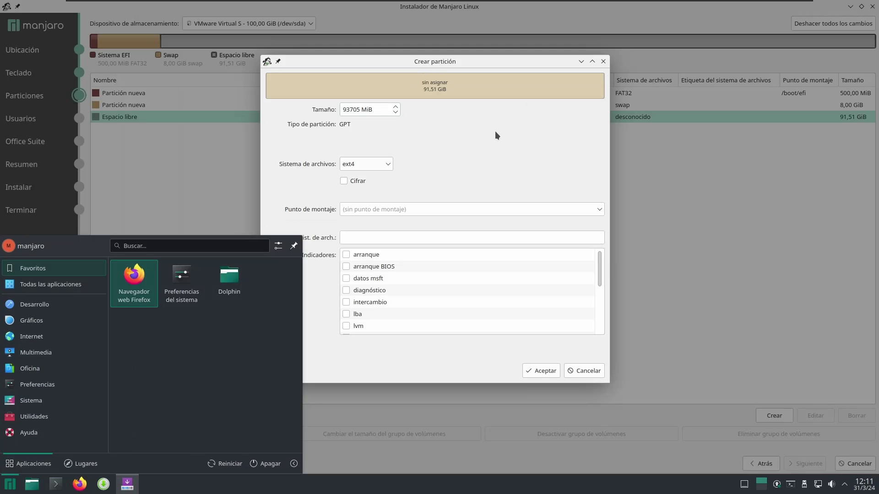
text(cal)
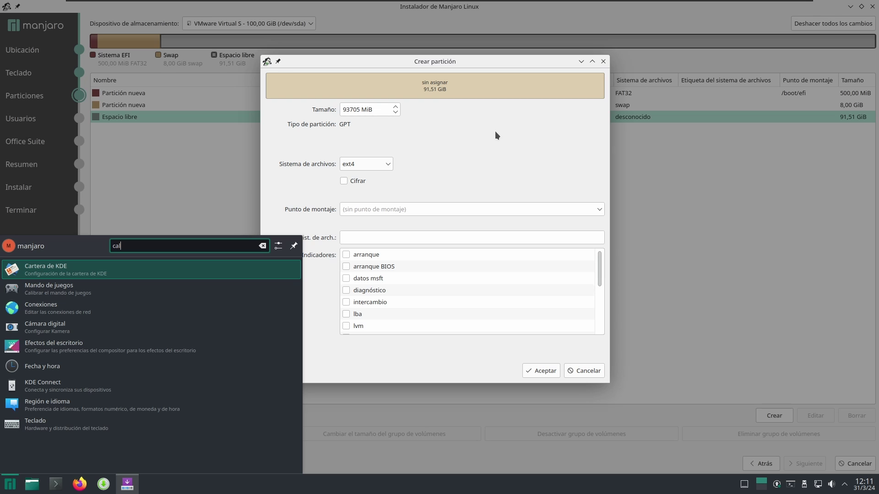
text(cu)
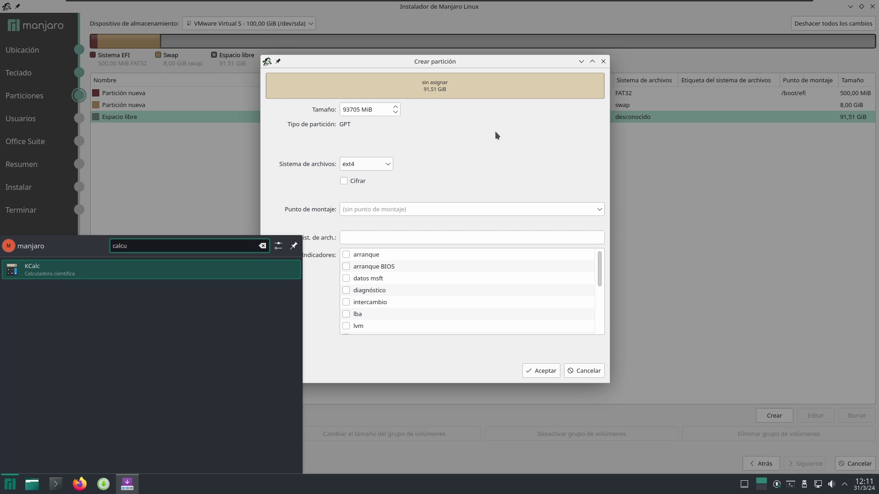
click(177, 270)
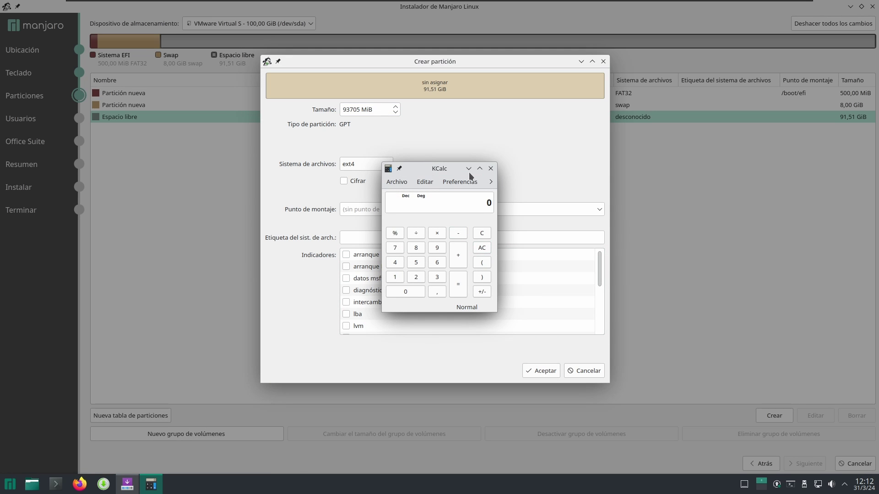
text(45*1024)
key(Return)
click(462, 188)
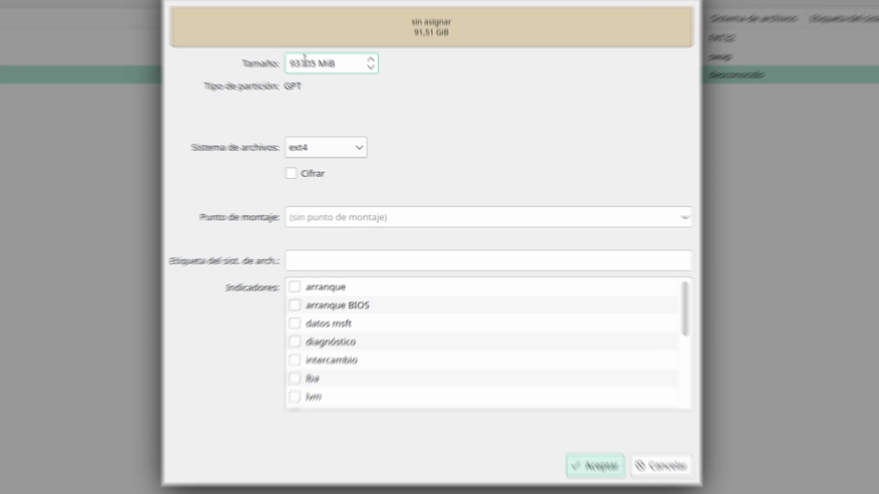
- Set the new ext4 partition's size to 46080 MiB and its mount point to /, and accept it
double_click(350, 110)
text(46080)
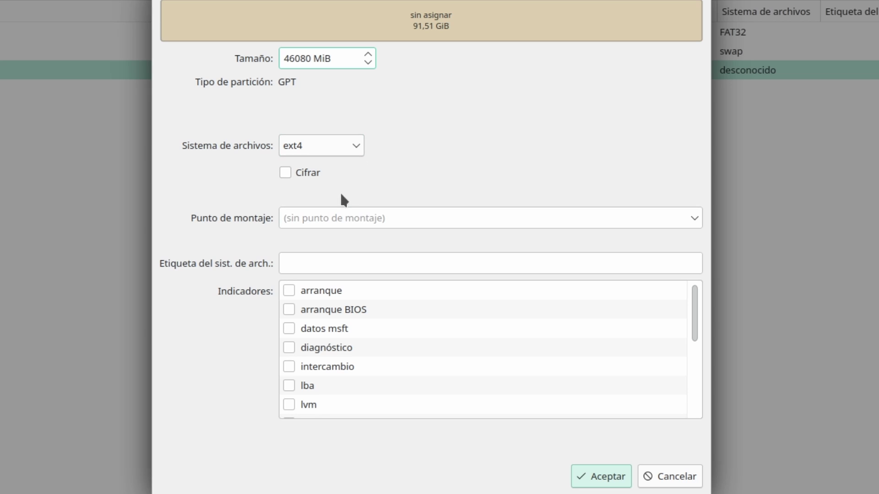
click(697, 220)
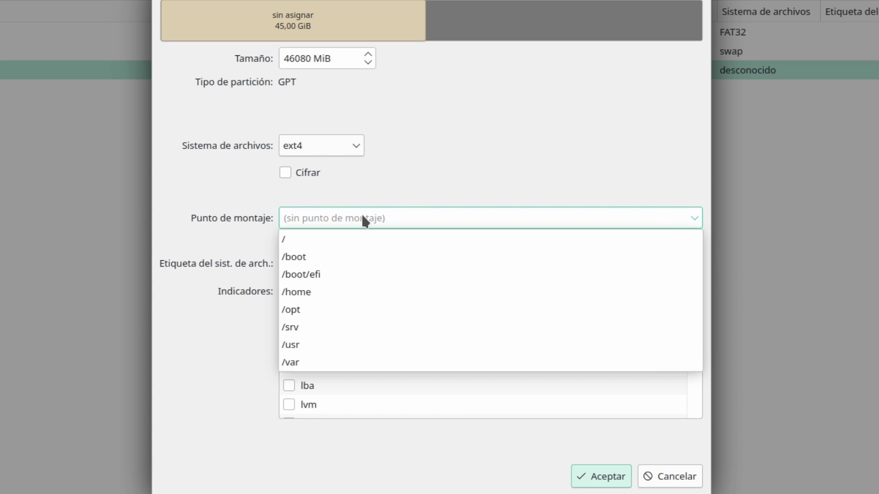
click(324, 239)
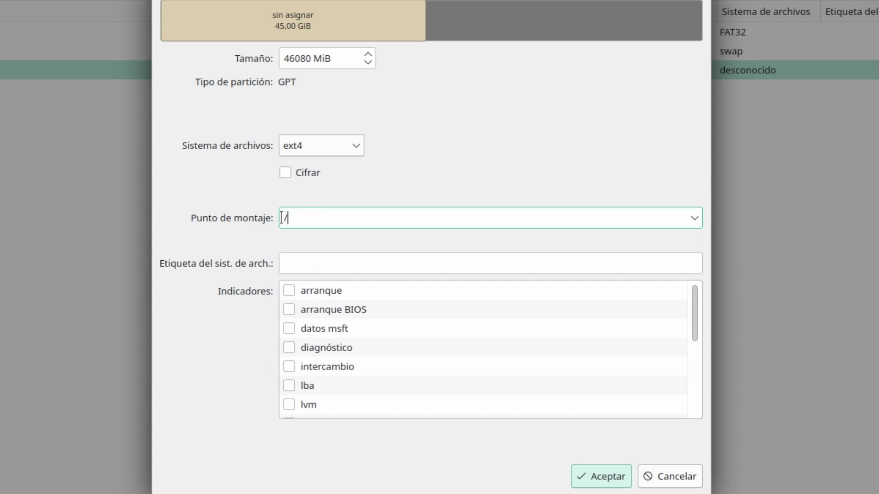
click(606, 480)
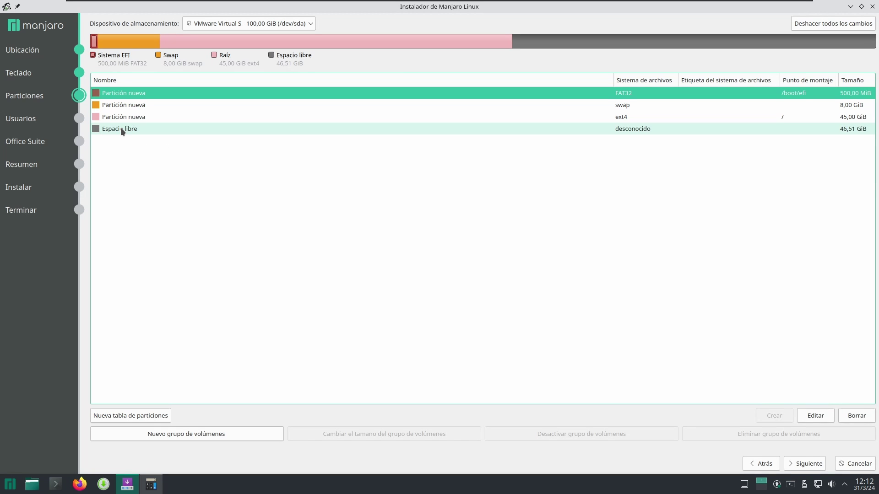
- Create an ext4 partition mounted at /home from all the remaining free space
click(121, 128)
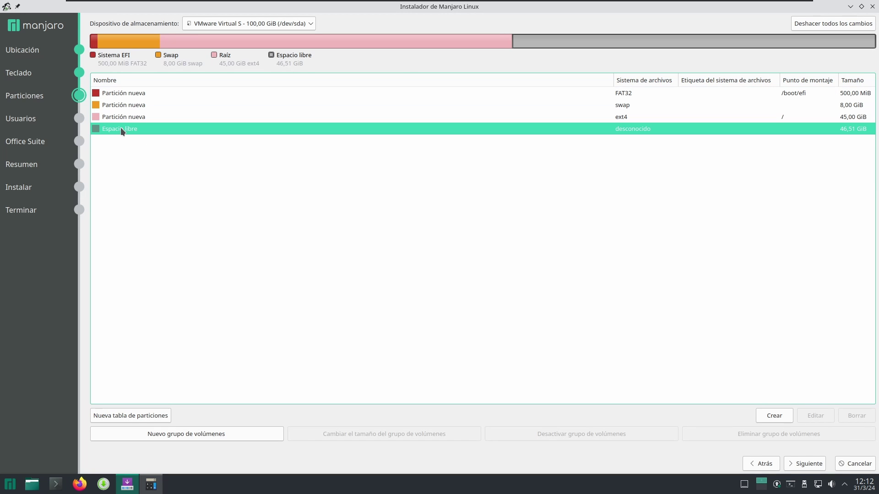
double_click(120, 127)
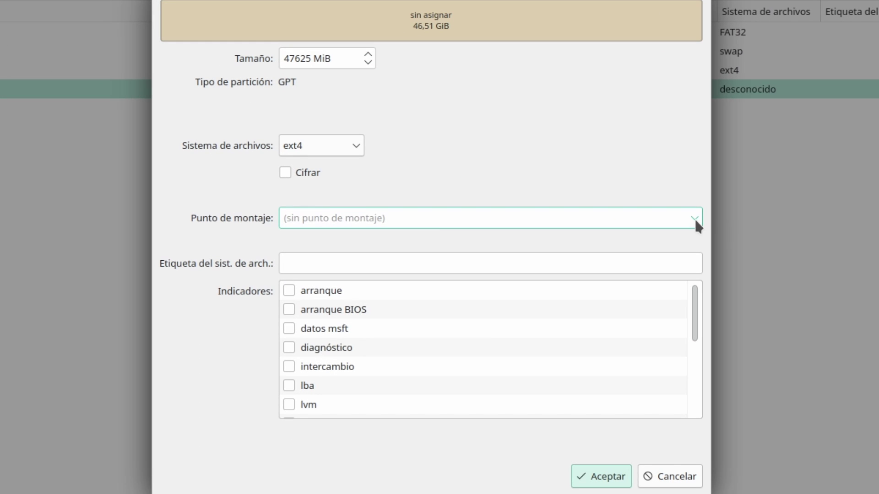
click(656, 215)
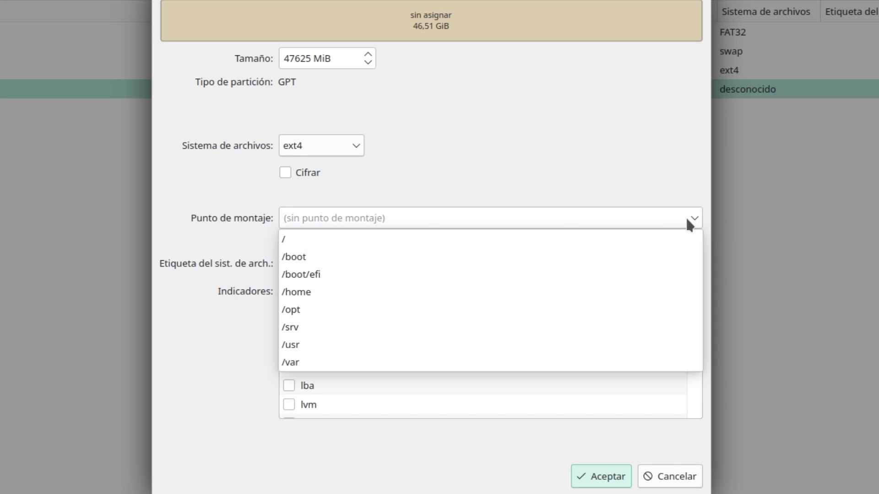
click(300, 293)
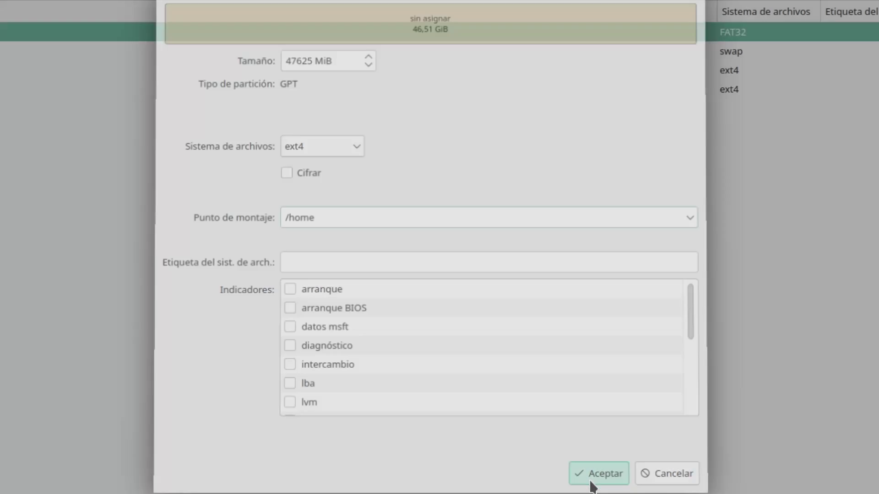
- Accept the ext4 /home partition and try to continue past the Particiones page
click(589, 478)
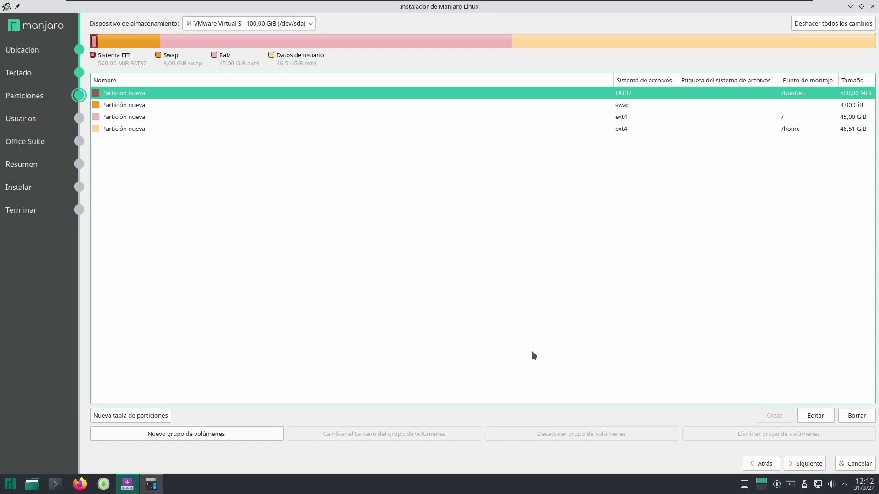
click(799, 464)
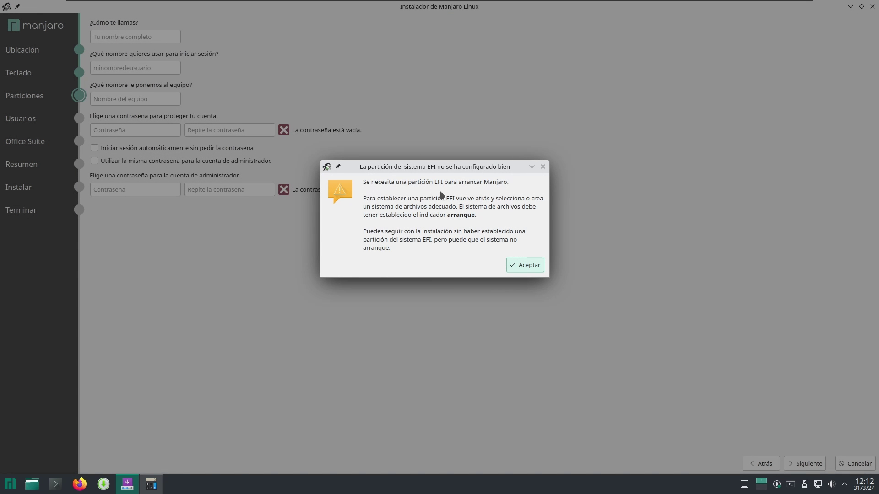
click(525, 266)
click(752, 462)
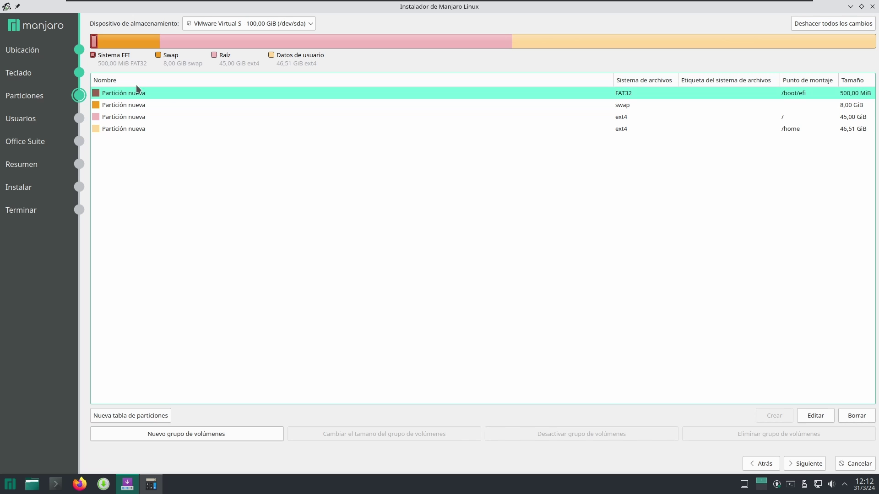
- Enable the arranque flag on the FAT32 partition mounted at /boot/efi and continue to the next installer page
double_click(109, 94)
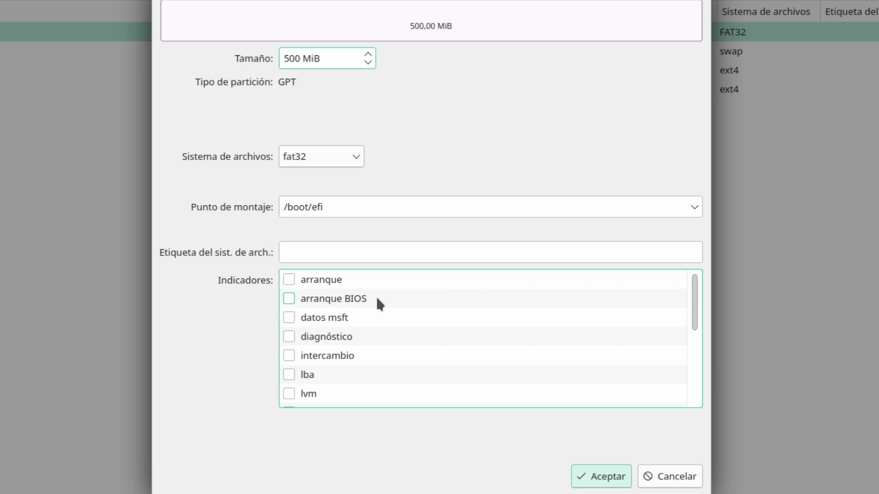
click(288, 279)
click(607, 480)
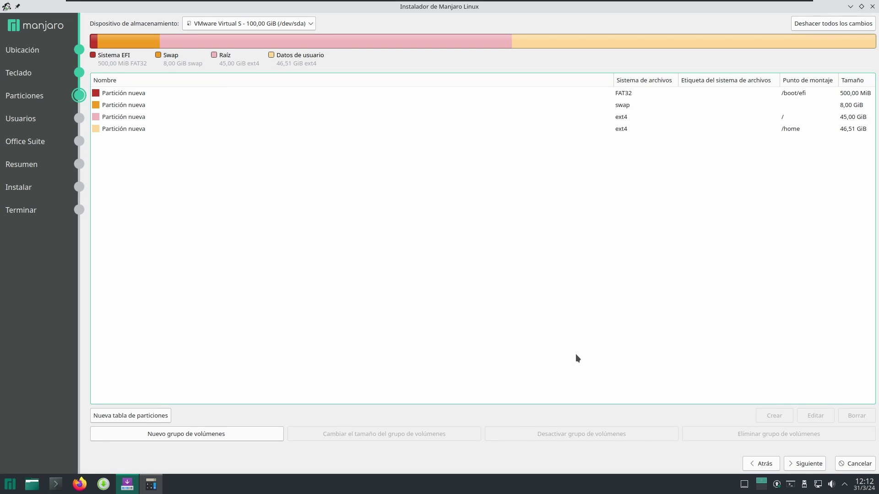
click(806, 463)
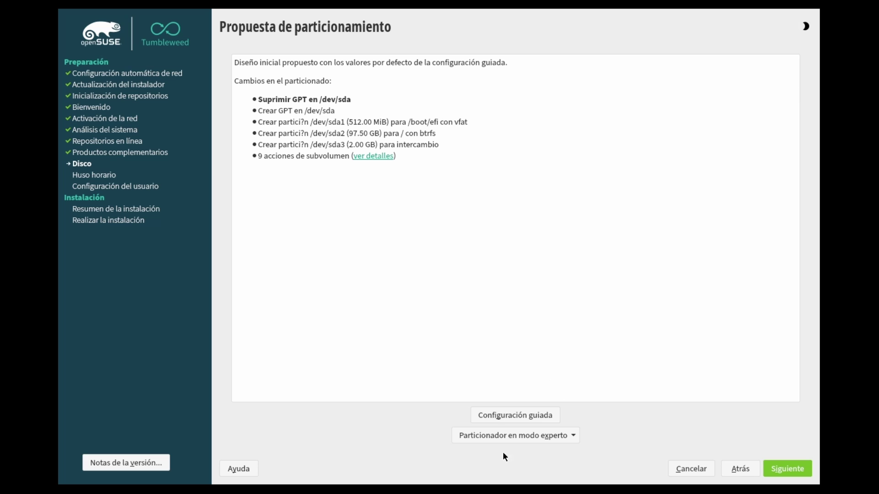
- In the openSUSE Tumbleweed installer, open the expert partitioner with the current proposal and examine partitions sda1 and sda2
click(539, 440)
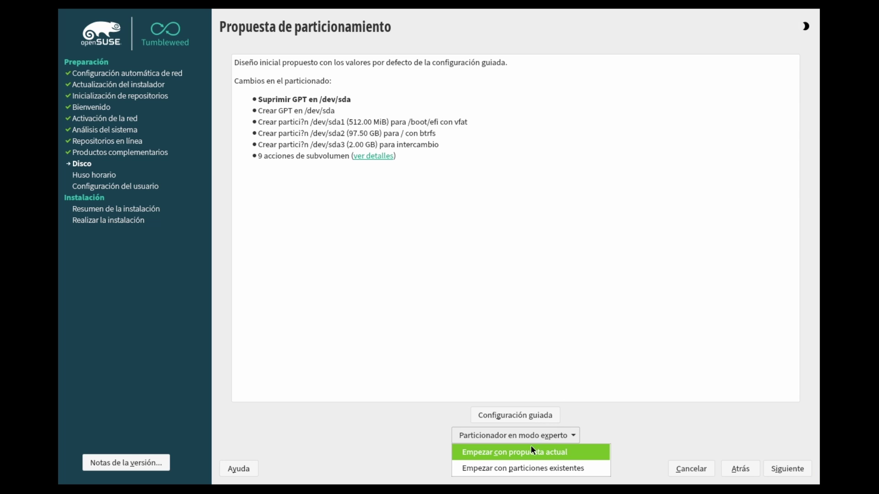
click(569, 454)
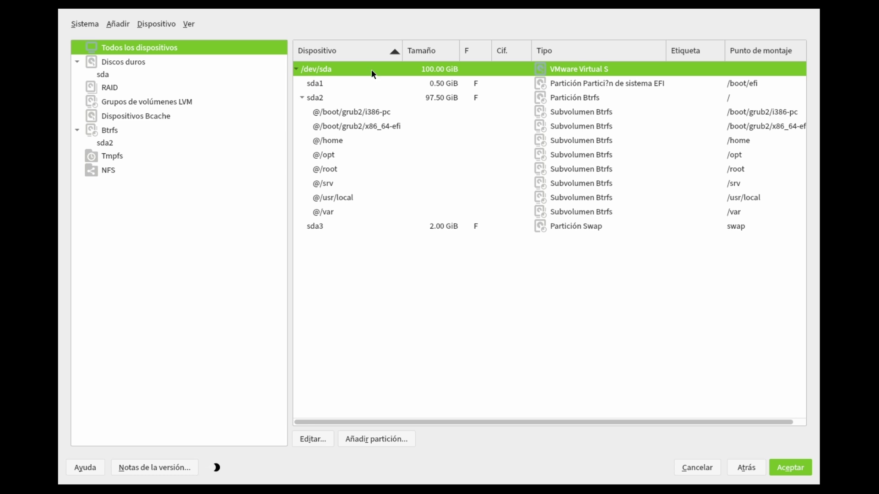
click(321, 85)
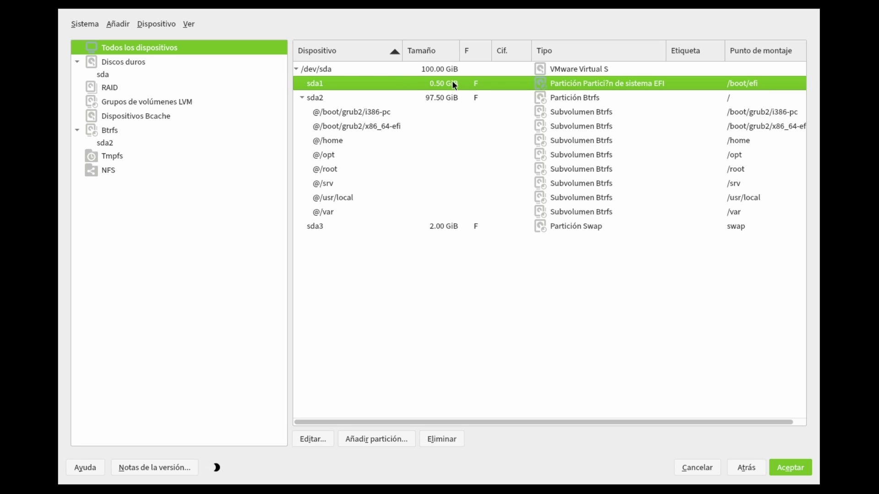
click(368, 99)
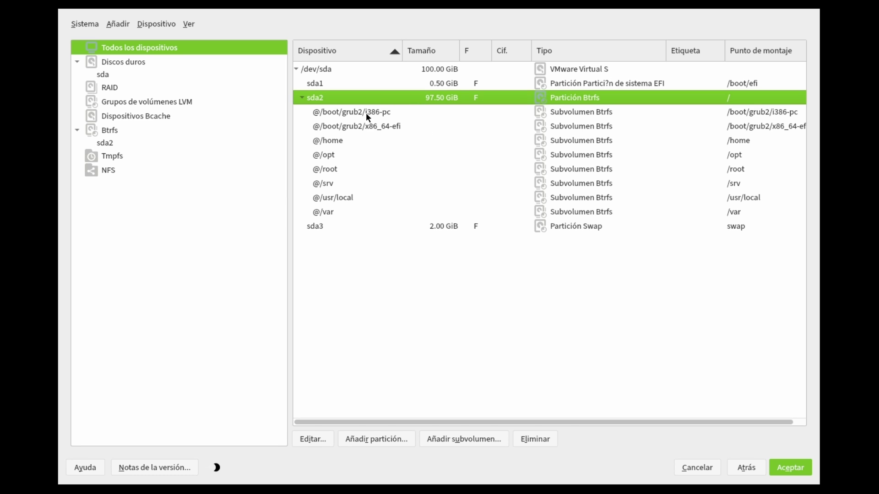
- Examine the proposed Btrfs subvolumes of sda2, from @/boot/grub2/i386-pc through @/var
click(385, 112)
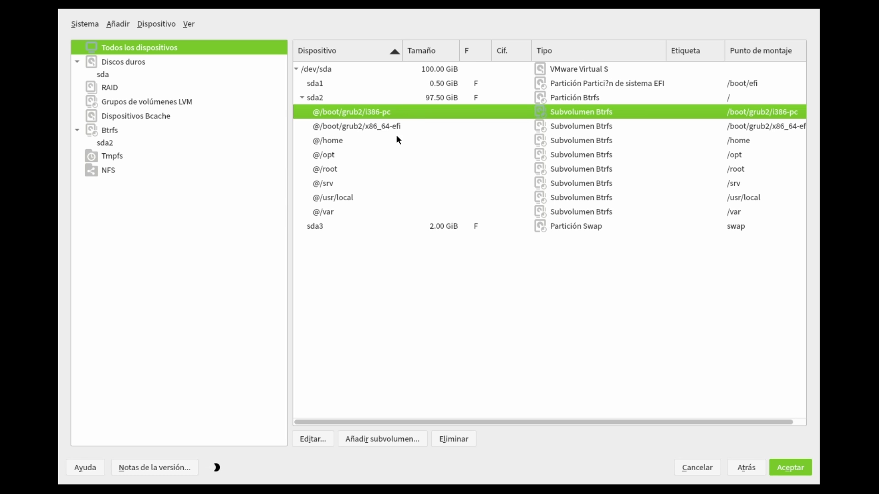
click(387, 126)
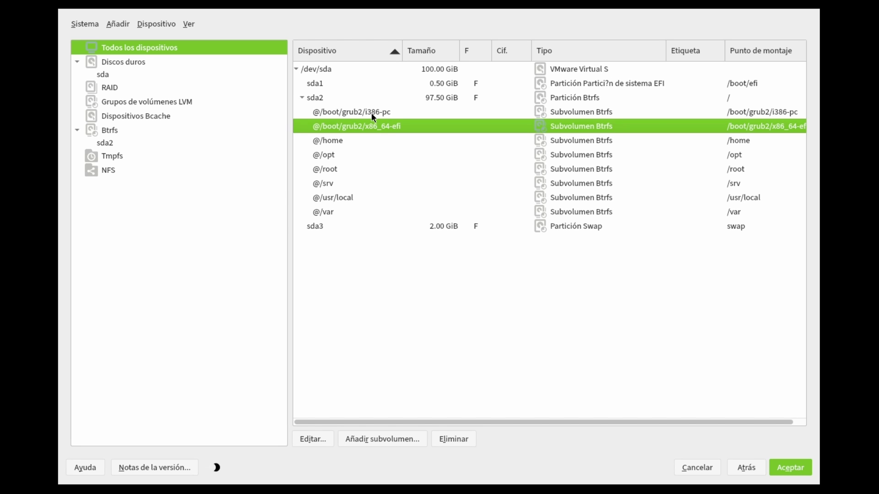
click(388, 112)
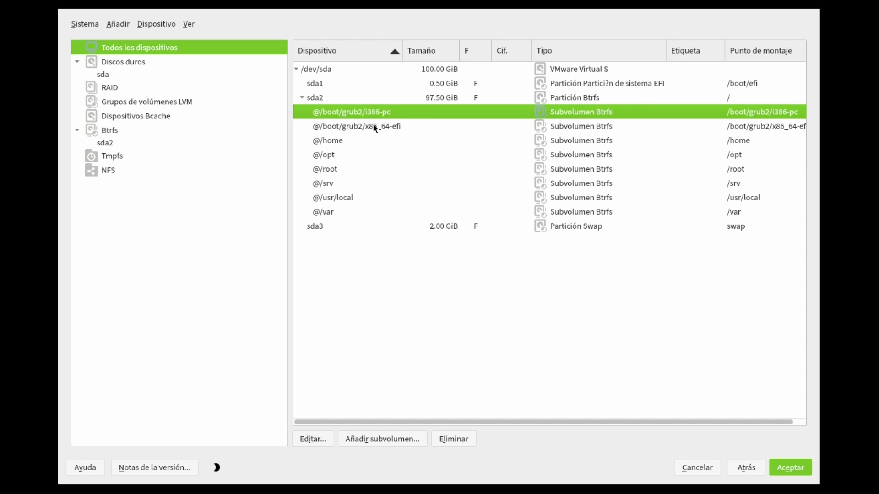
click(357, 127)
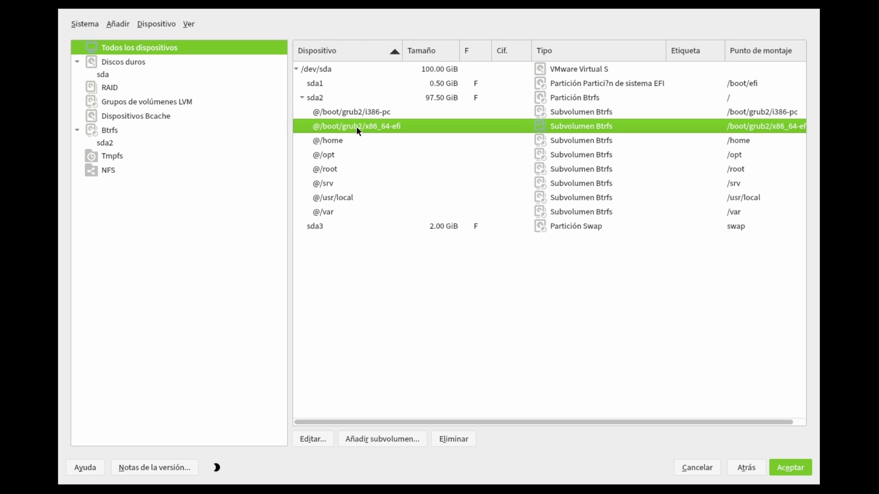
click(347, 110)
click(347, 124)
click(330, 142)
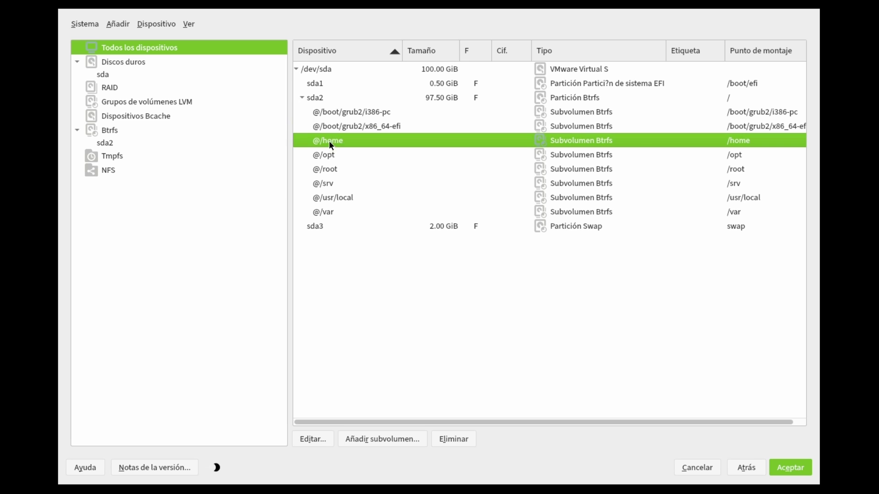
click(339, 155)
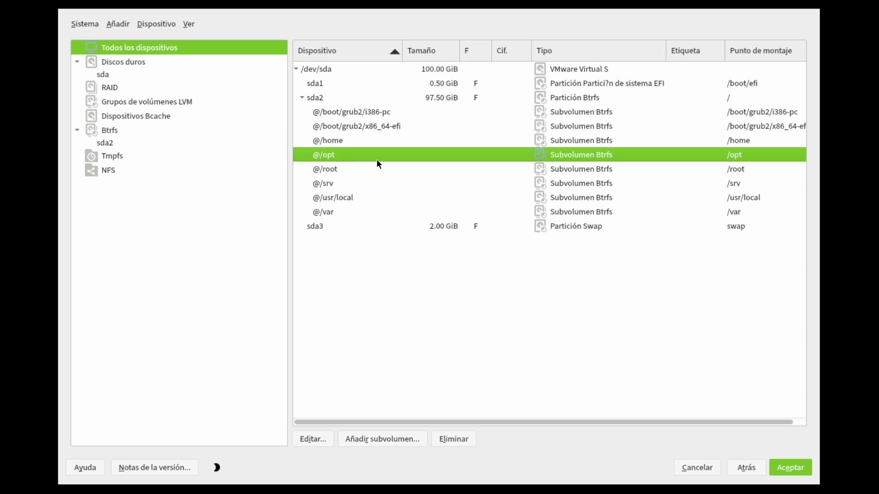
click(328, 169)
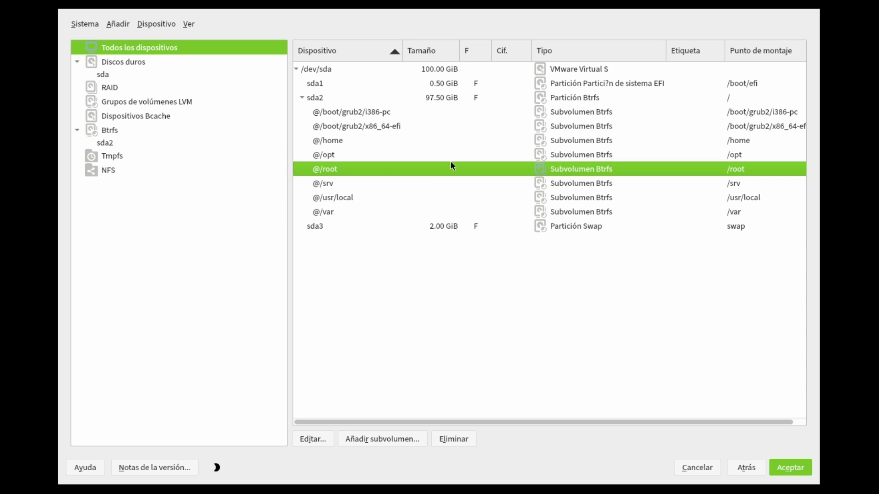
click(348, 185)
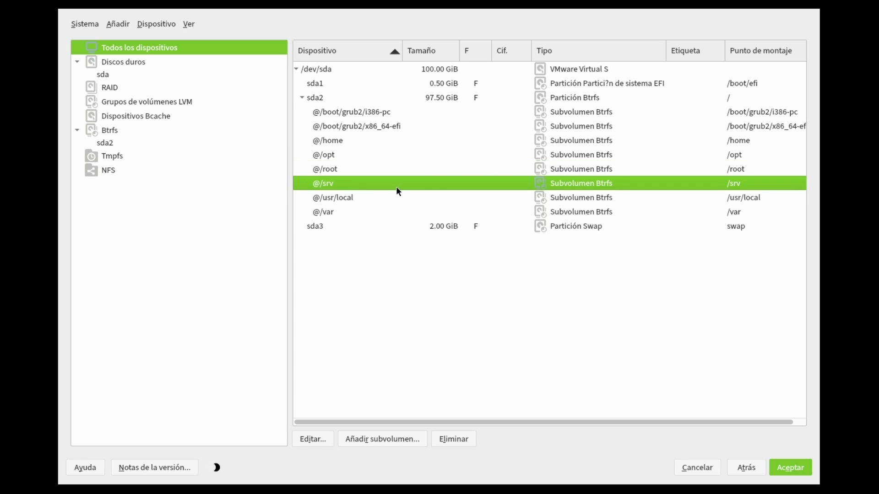
click(365, 199)
click(356, 211)
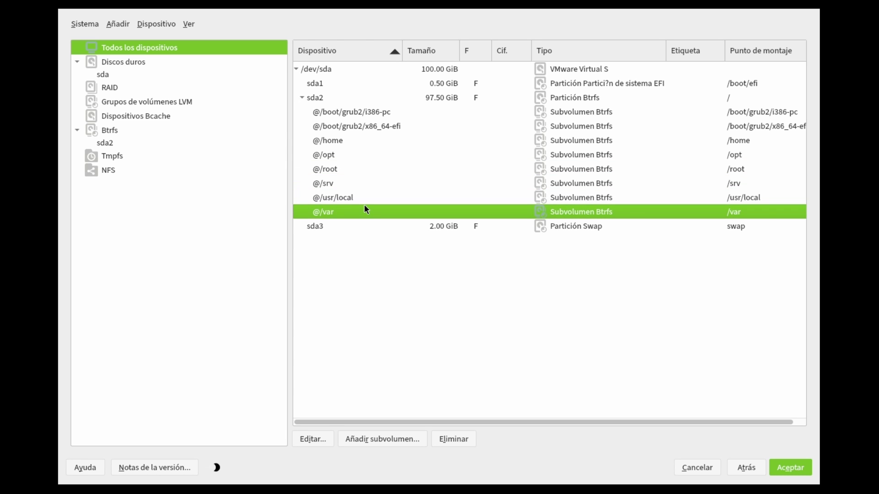
- Look at the proposed swap partition sda3 and leave the expert partitioner without applying anything
click(344, 230)
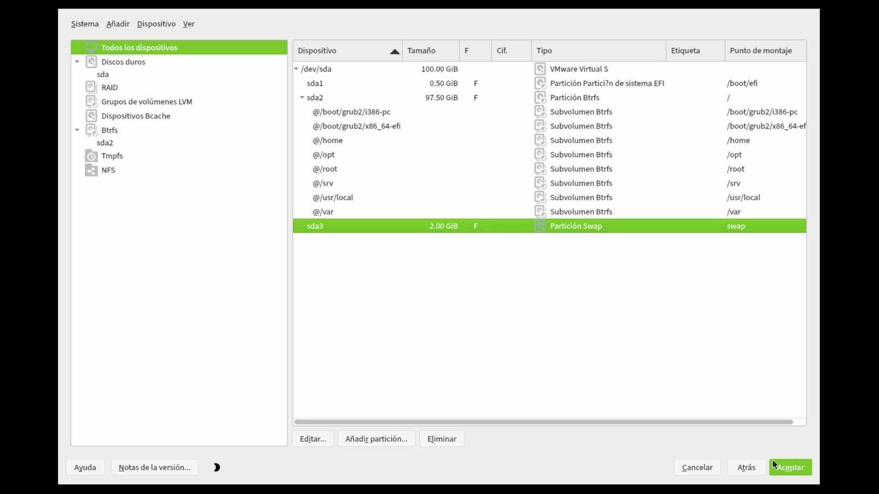
click(696, 467)
click(416, 286)
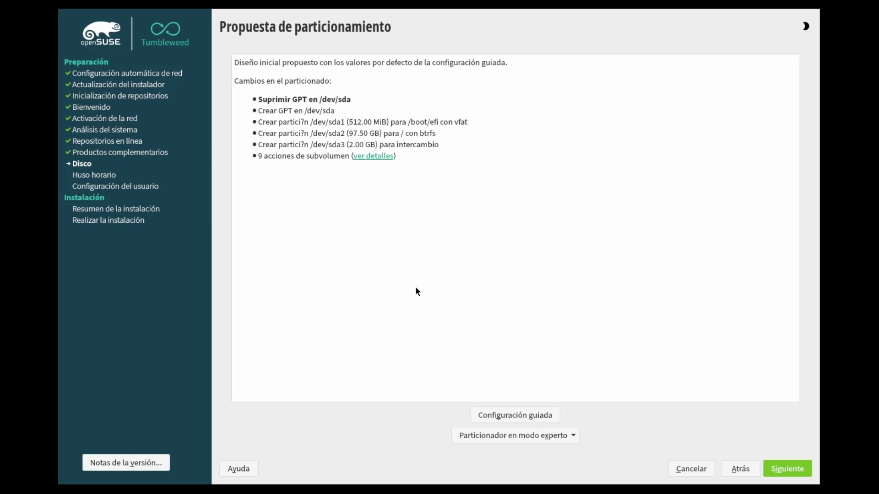
- Open the expert partitioner starting from the existing partitions and show the sda hard disk
click(528, 434)
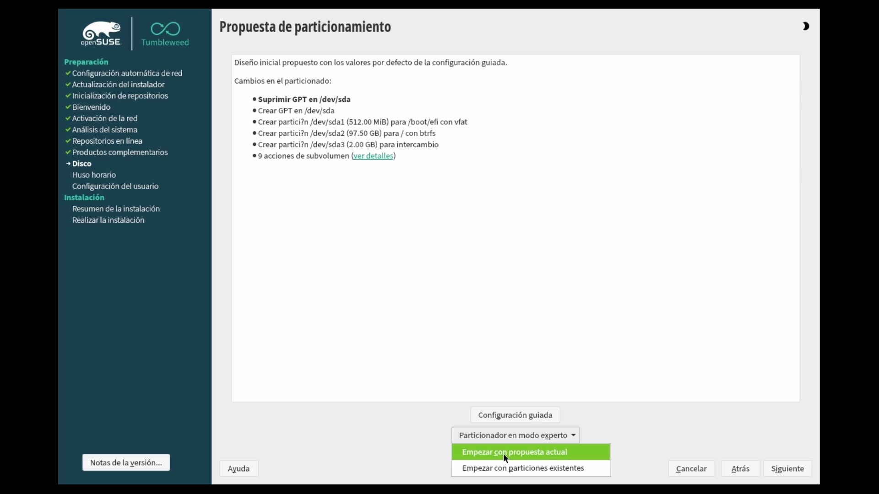
click(523, 468)
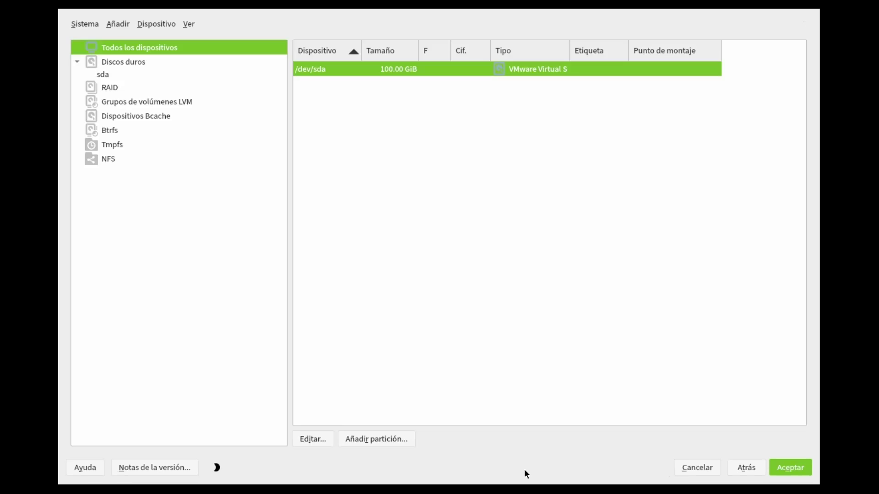
click(104, 75)
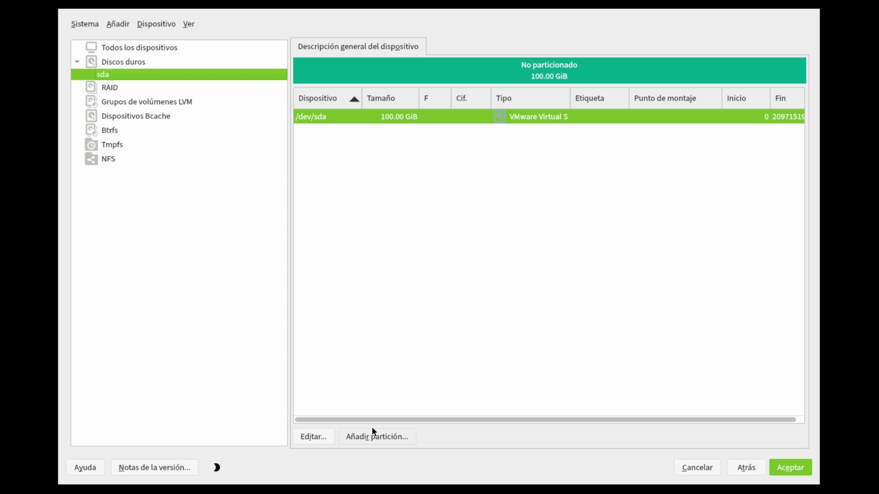
- Add a 500 MiB EFI boot partition on /dev/sda, formatted as FAT and mounted at /boot/efi
click(365, 439)
click(390, 197)
drag(447, 230, 316, 222)
text(500 MiB)
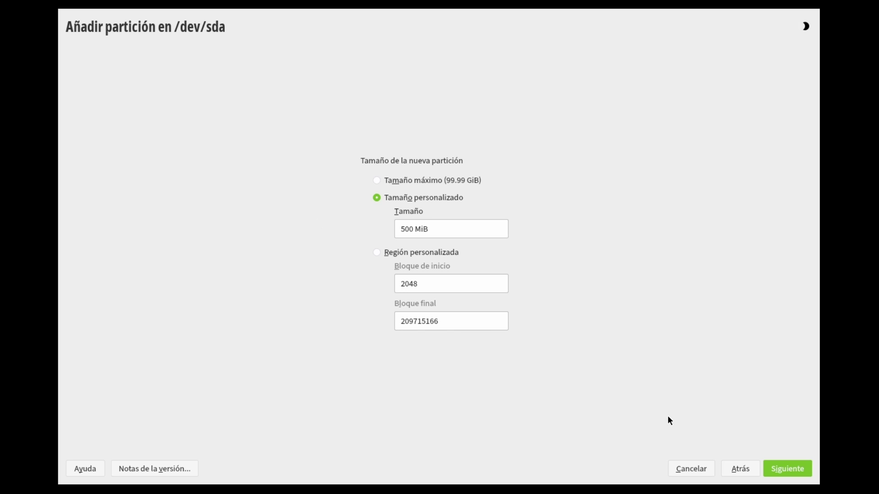
click(789, 470)
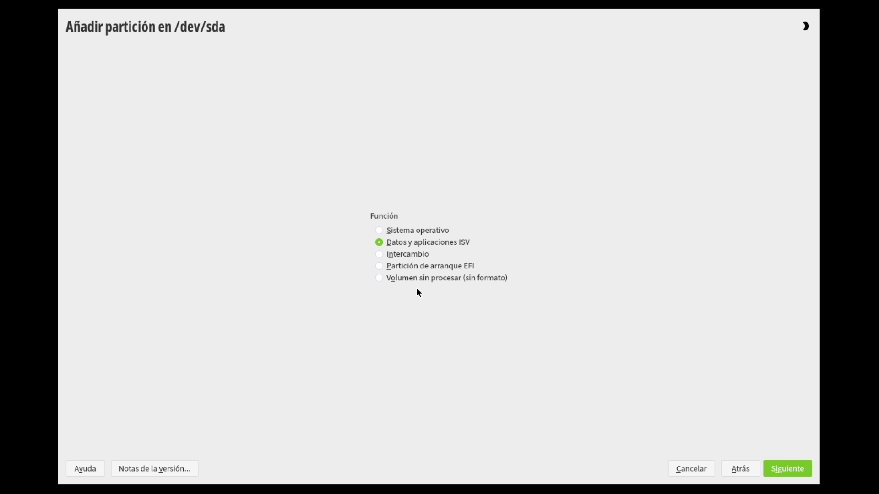
click(400, 268)
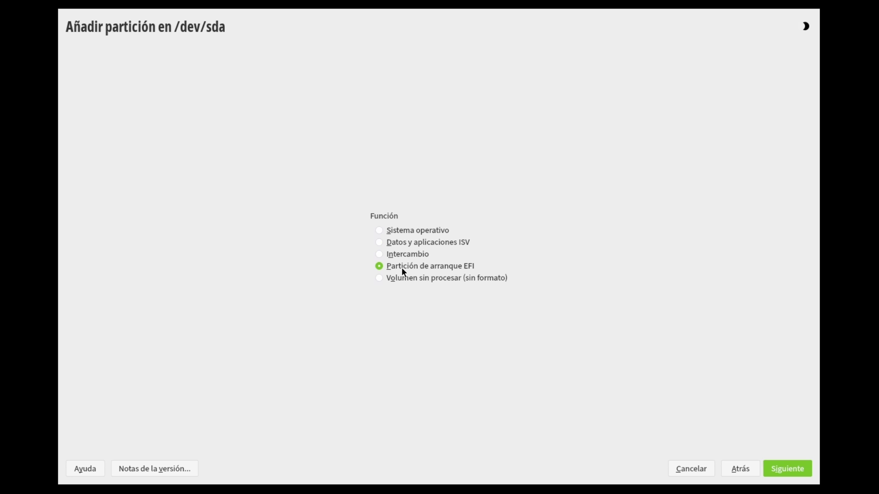
click(782, 468)
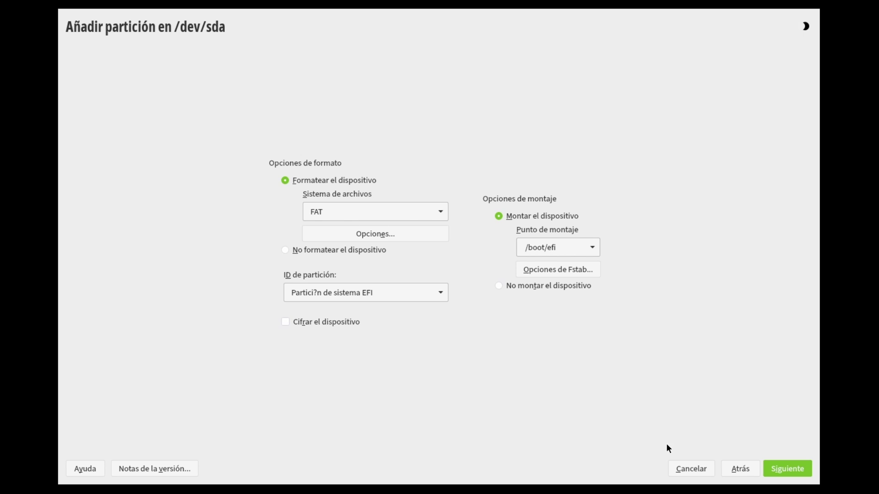
click(789, 469)
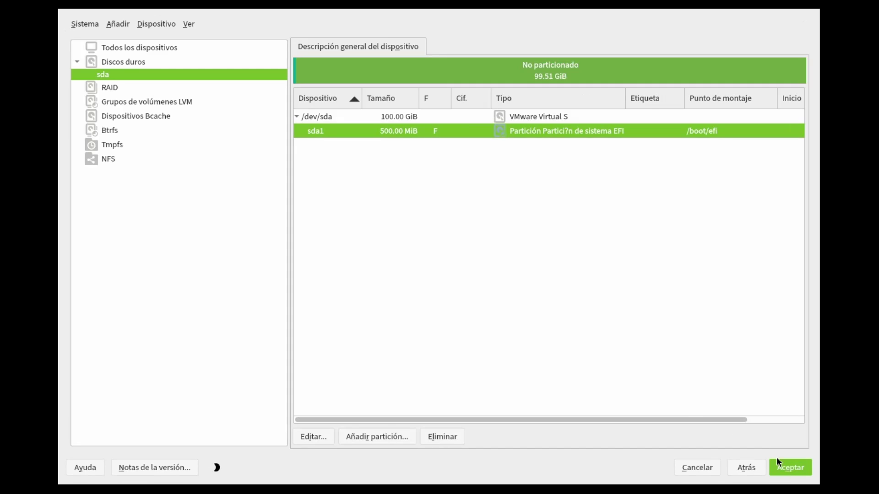
- Add an 8 GiB swap partition on /dev/sda with the Intercambio role and the Linux Swap partition ID
click(396, 437)
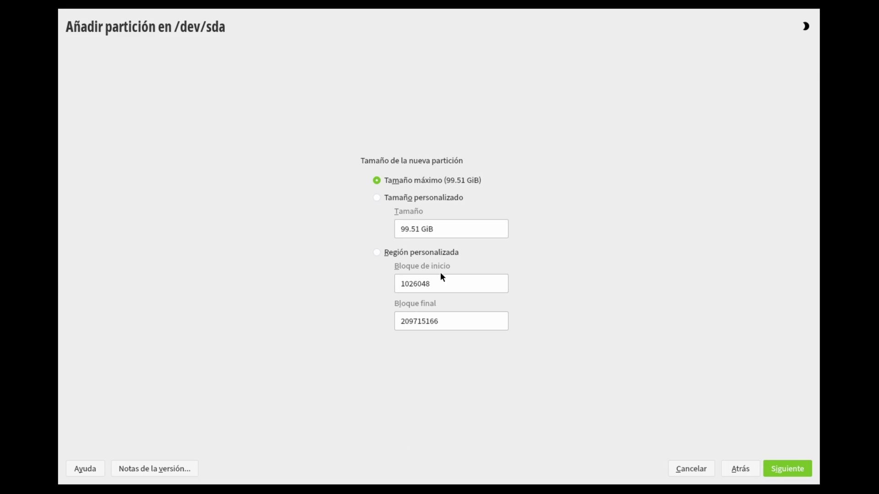
click(399, 197)
double_click(420, 229)
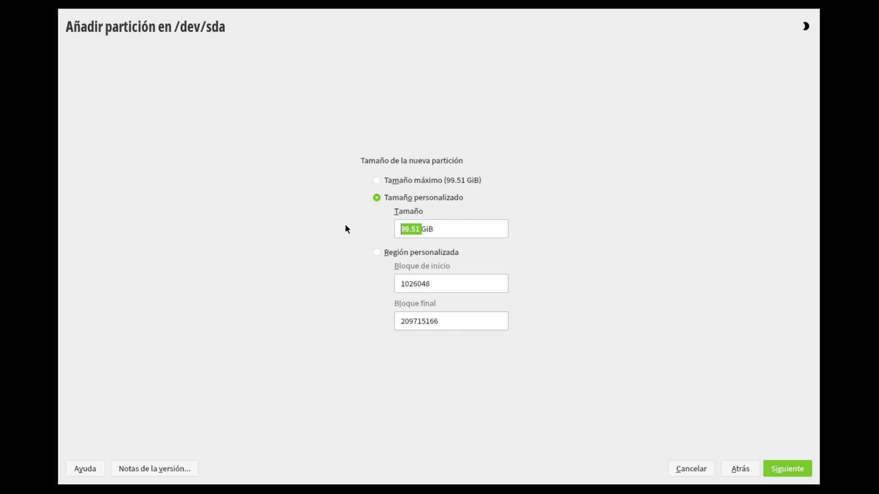
text(8)
click(782, 471)
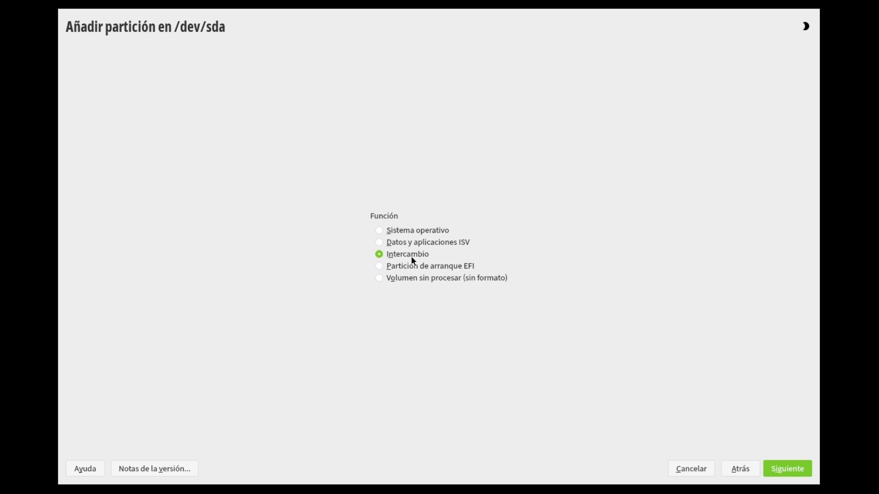
click(778, 469)
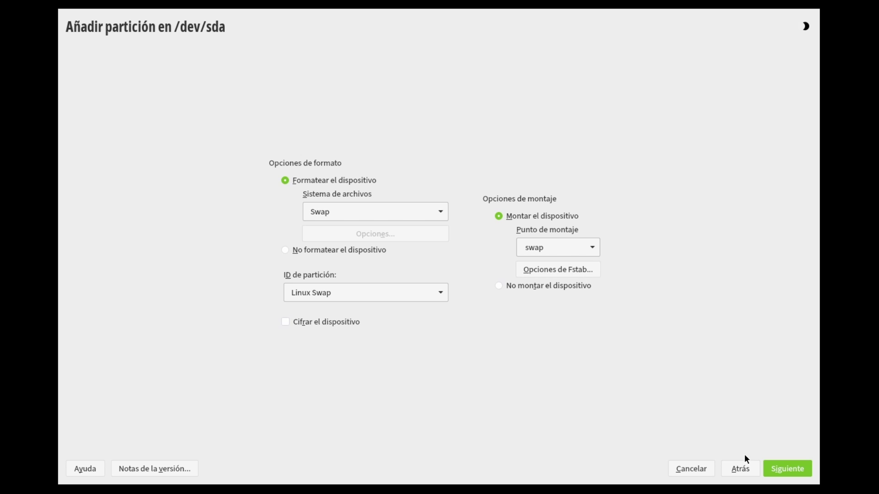
click(786, 470)
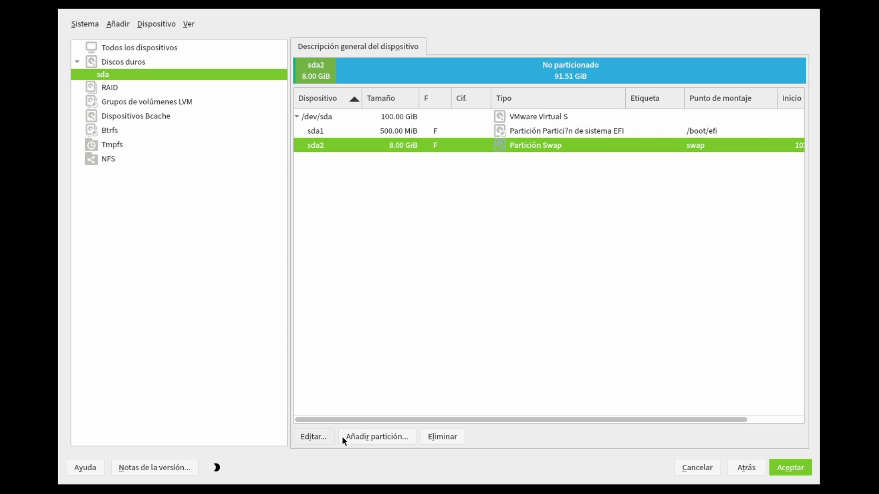
- Add a 45 GiB Ext4 partition on /dev/sda with the Datos y aplicaciones ISV role, mounted at /
click(377, 439)
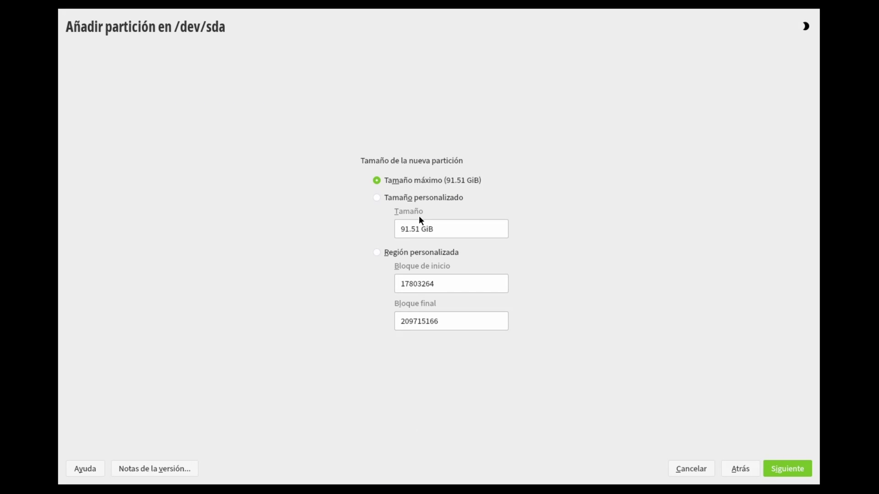
drag(415, 234, 369, 226)
text(45)
click(784, 471)
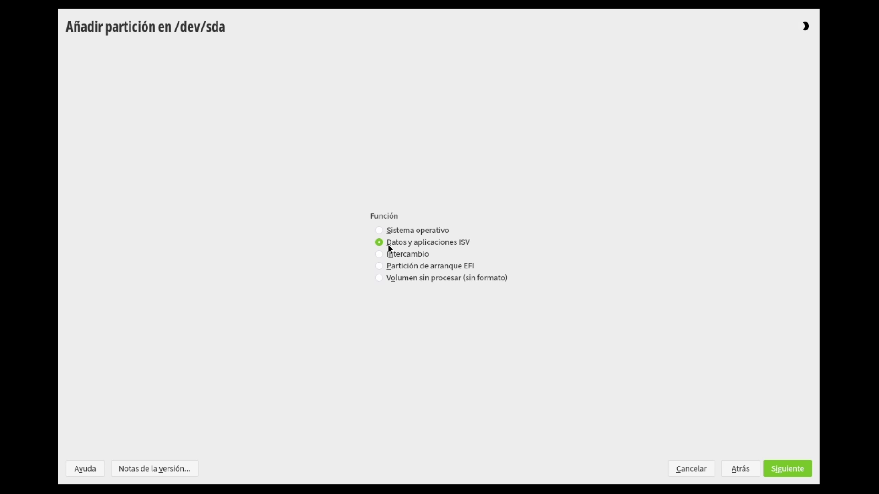
click(791, 469)
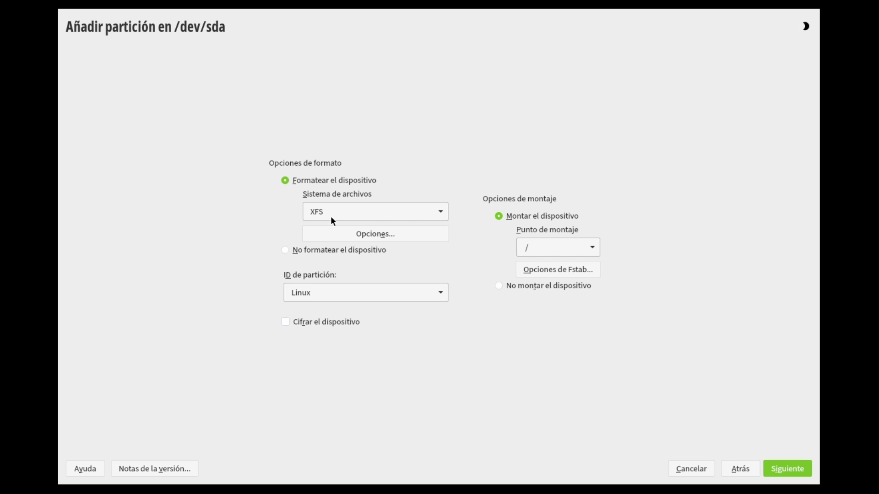
click(318, 217)
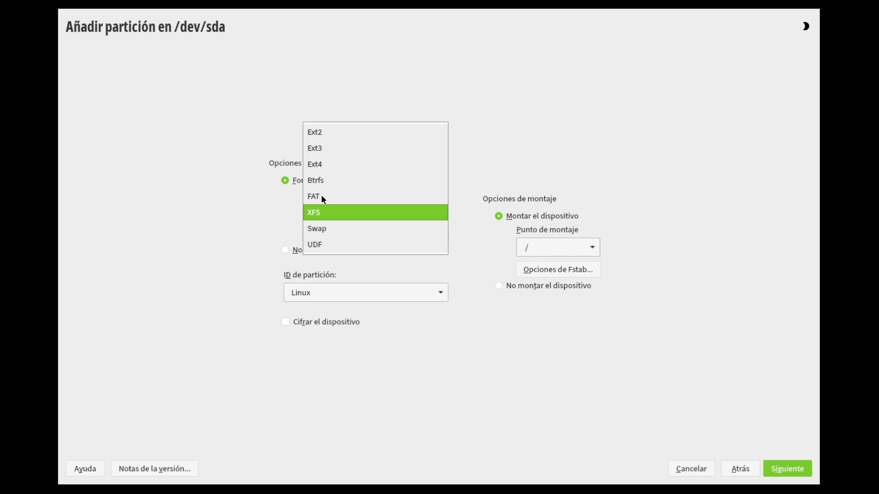
click(319, 167)
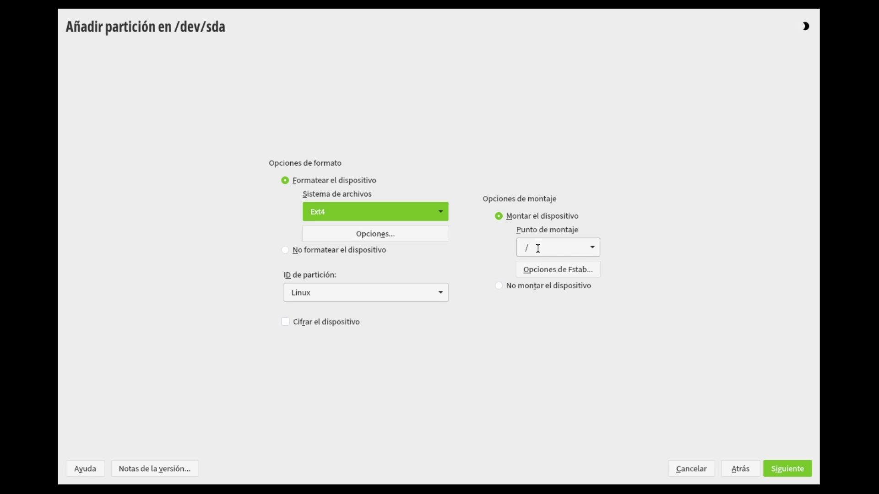
click(791, 471)
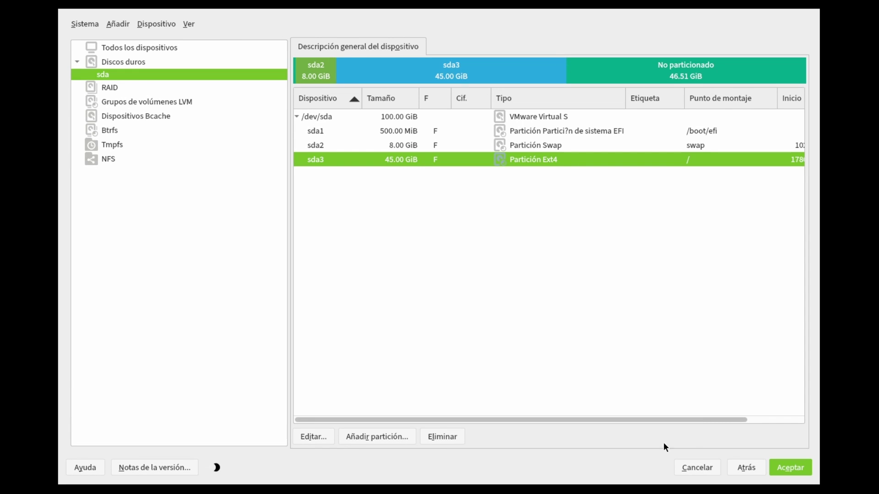
- Add an Ext4 partition of maximum size on /dev/sda, mounted at /home, and accept the partition layout
click(392, 437)
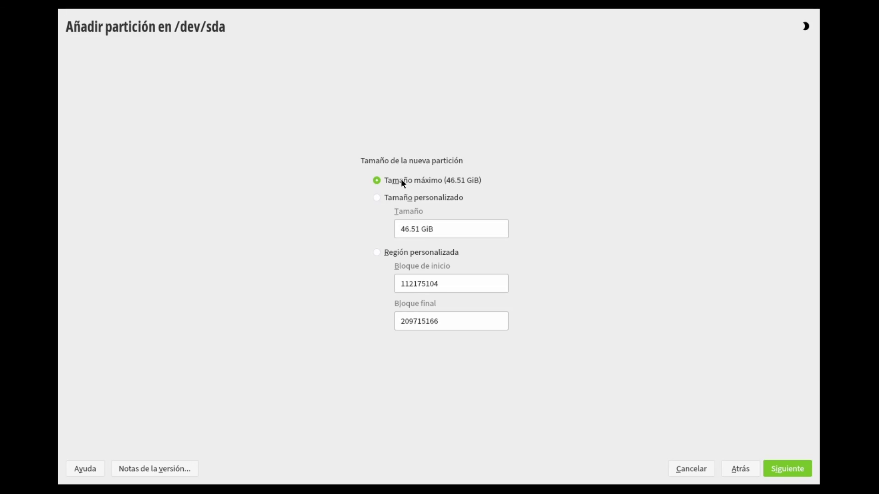
click(787, 473)
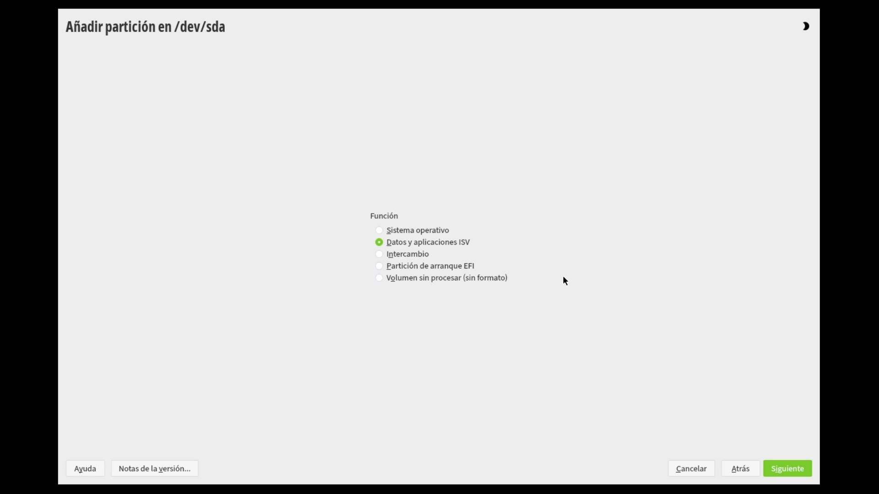
click(787, 473)
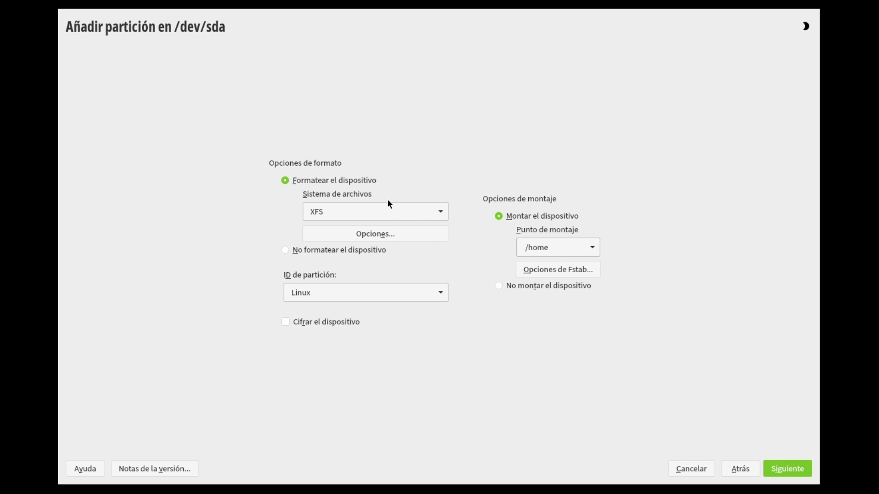
click(315, 216)
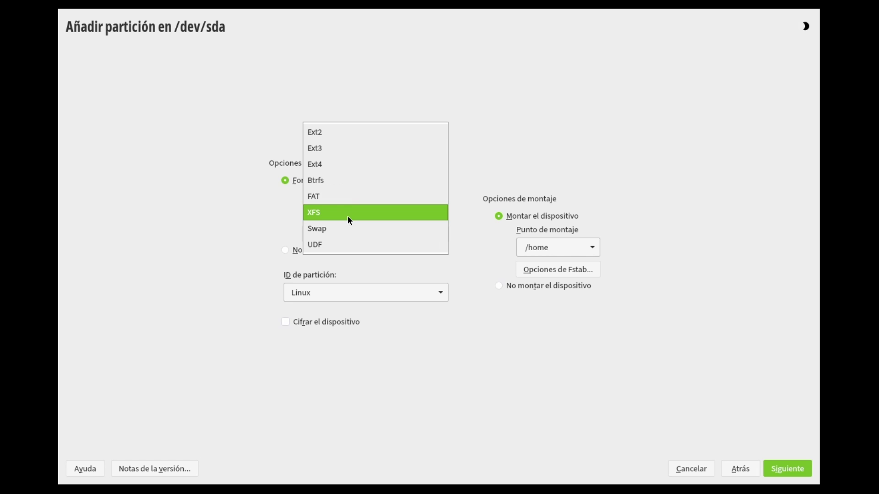
click(338, 167)
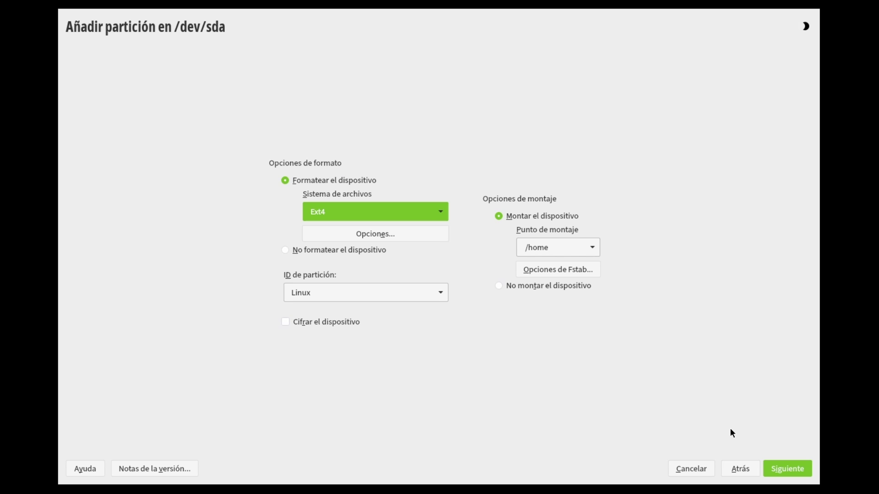
click(790, 471)
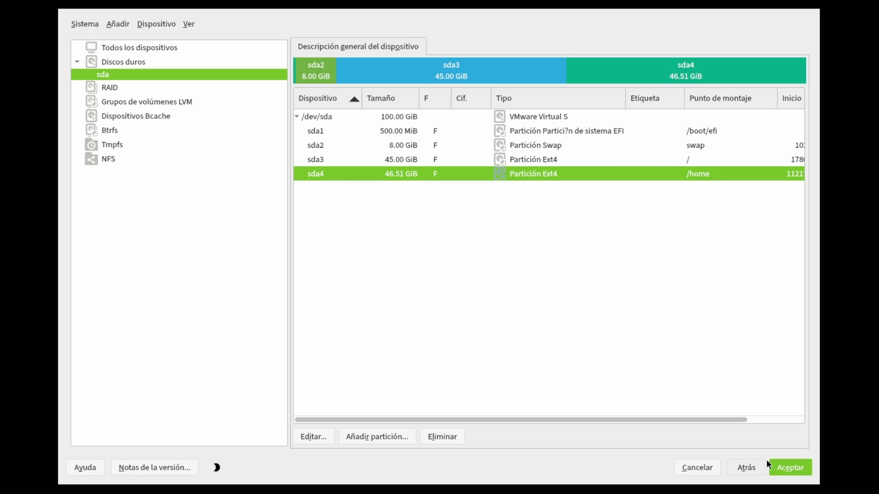
click(789, 470)
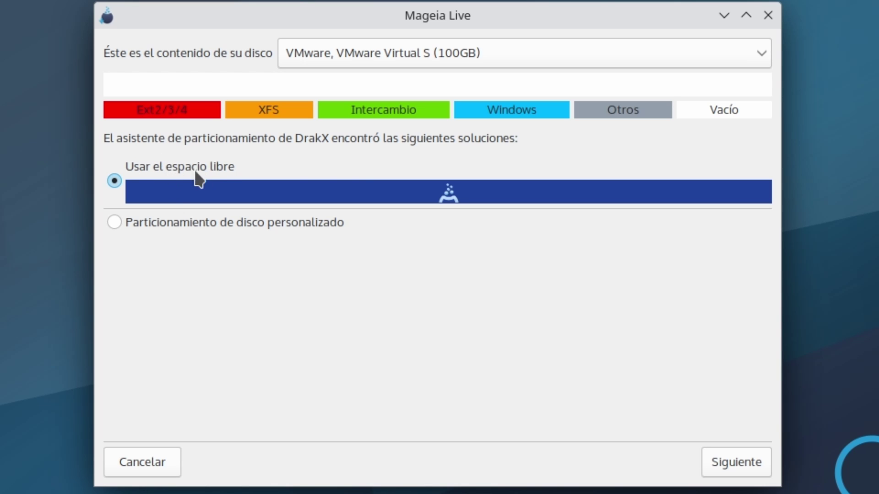
- In the Mageia Live installer, choose custom disk partitioning, continue past the backup notice and switch the empty sda disk to expert mode
click(158, 223)
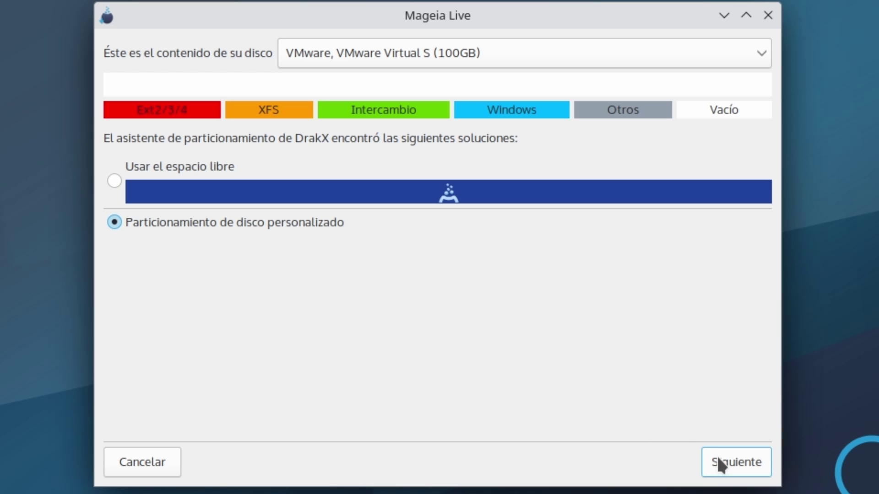
click(753, 474)
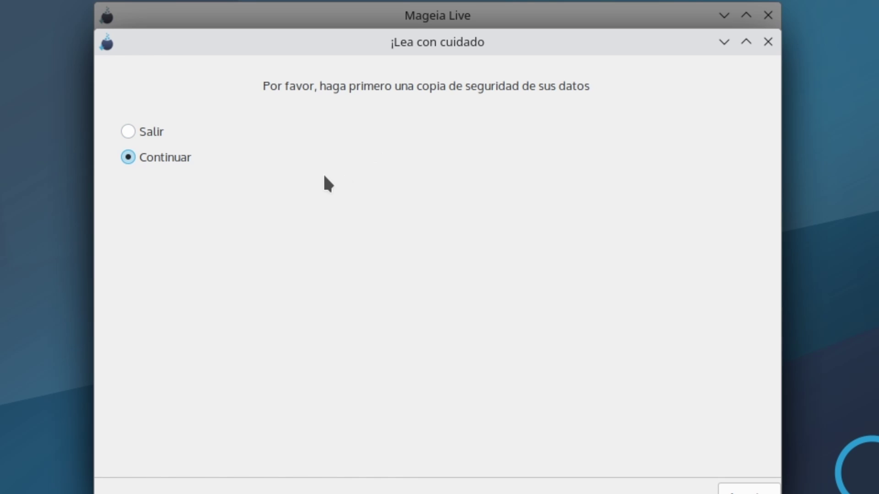
click(749, 491)
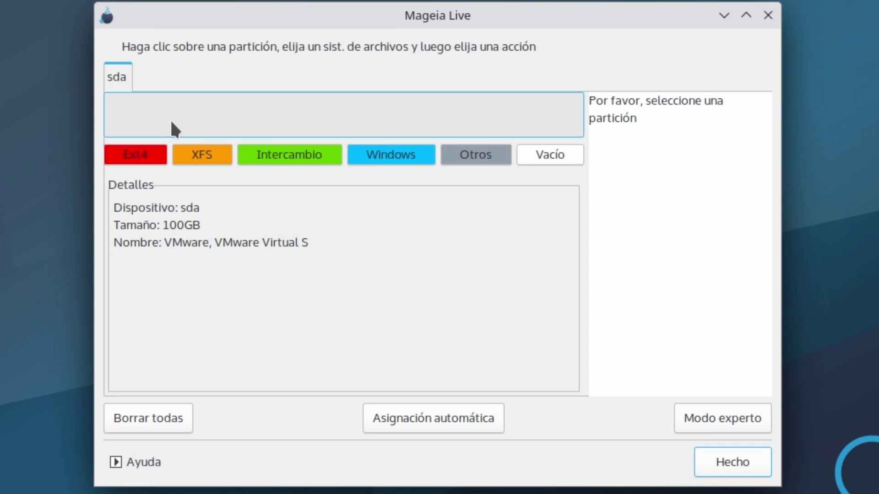
click(173, 125)
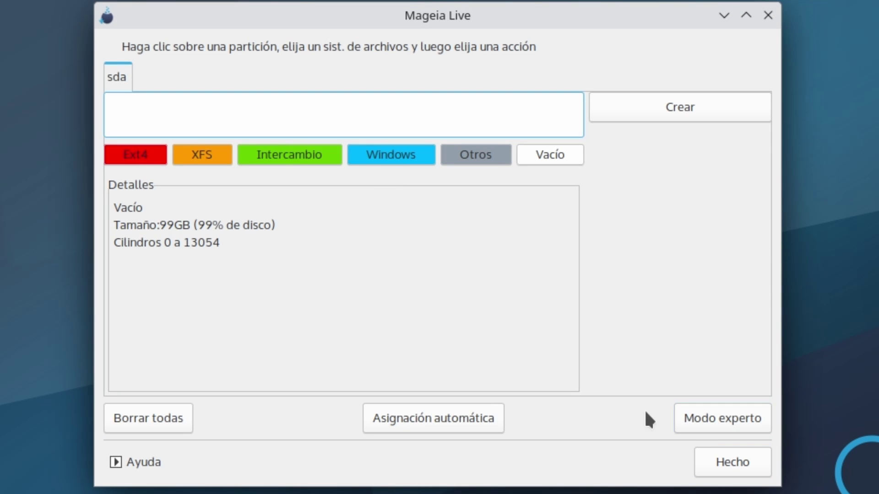
click(709, 424)
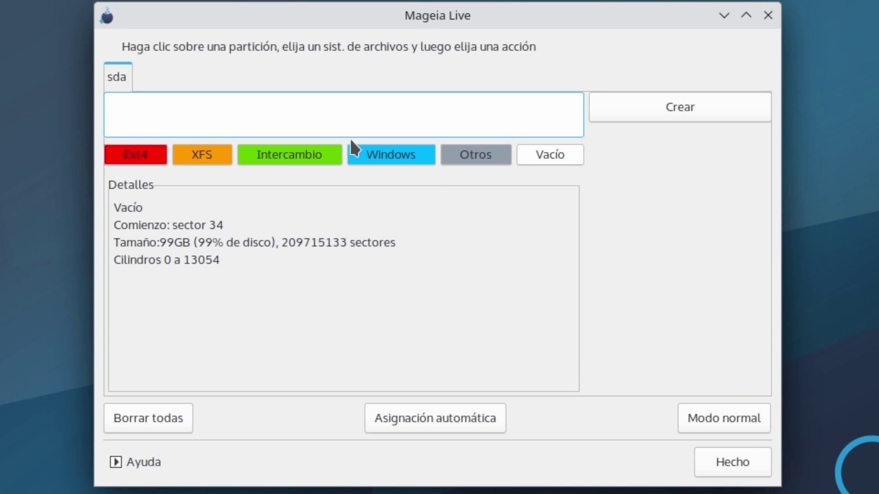
- Create a 500 MB EFI System Partition in the empty space of sda, mounted at /boot/EFI
click(654, 103)
click(371, 131)
double_click(371, 131)
text(500)
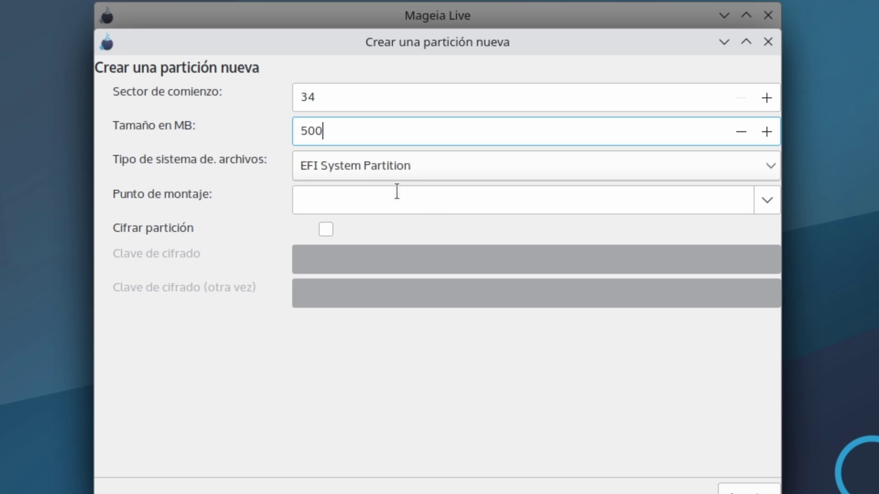
click(766, 200)
click(348, 312)
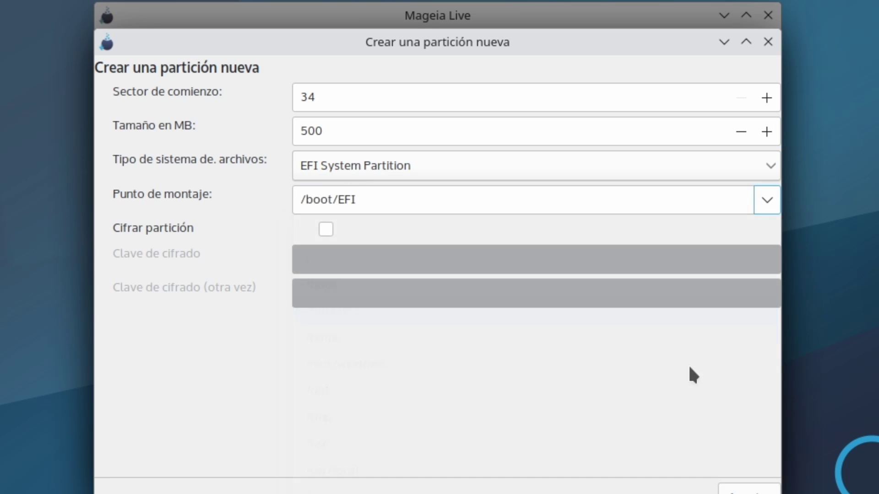
key(Return)
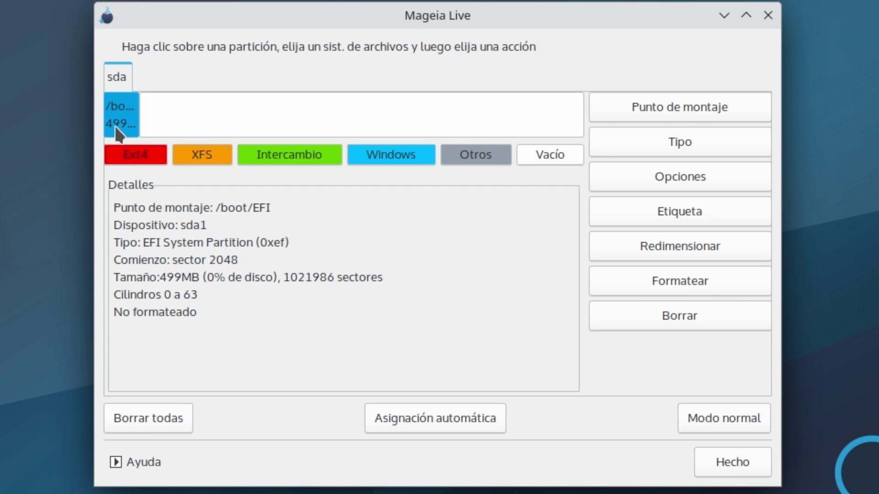
- Create an 8192 MB Linux swap partition in the free space after the EFI partition
click(222, 115)
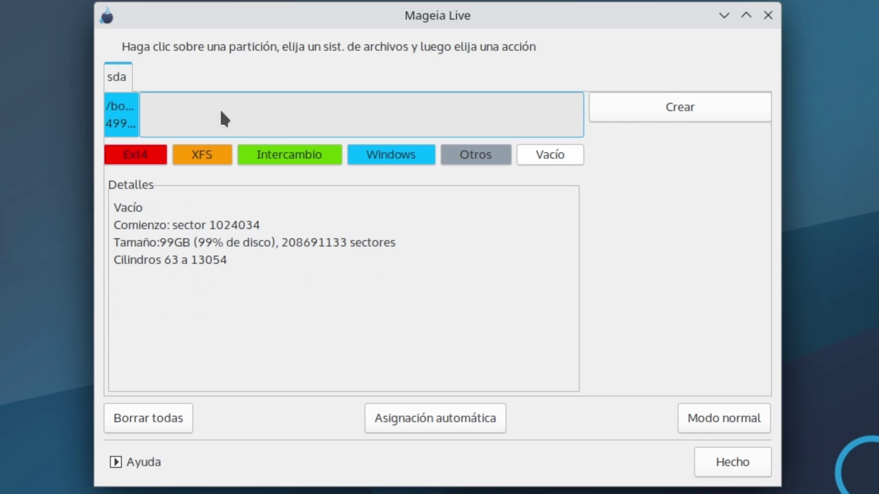
click(694, 113)
double_click(340, 124)
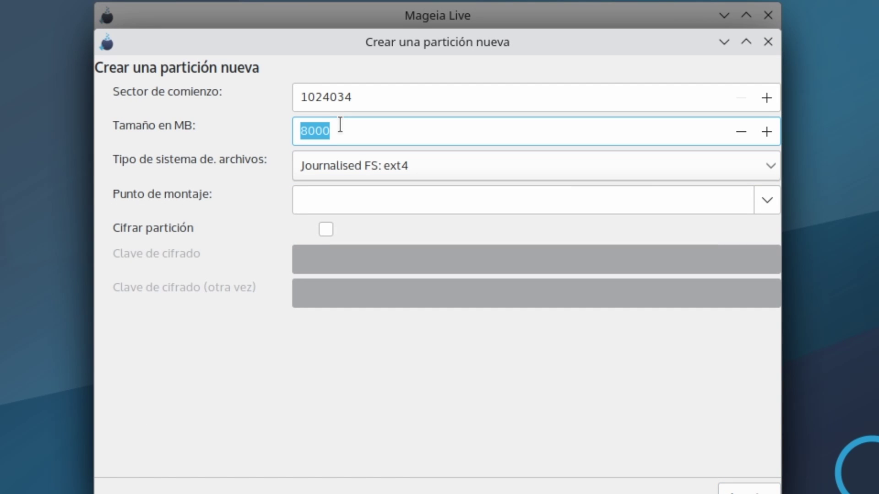
text(8192)
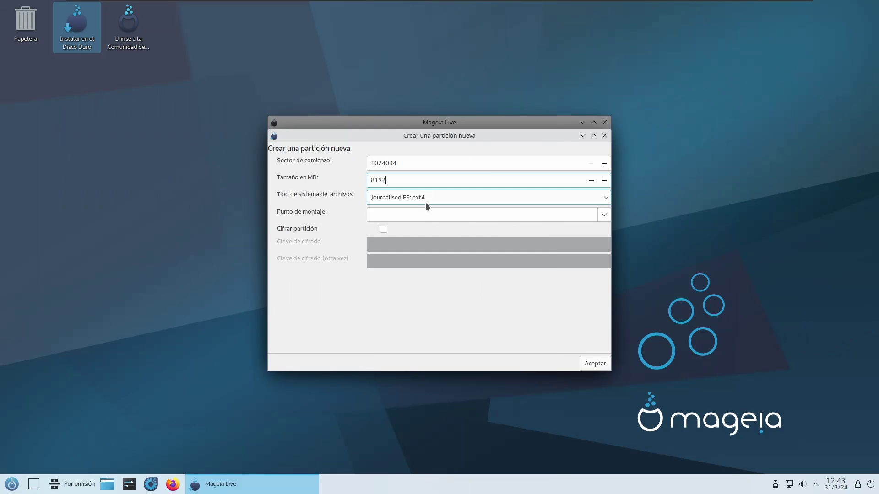
click(408, 175)
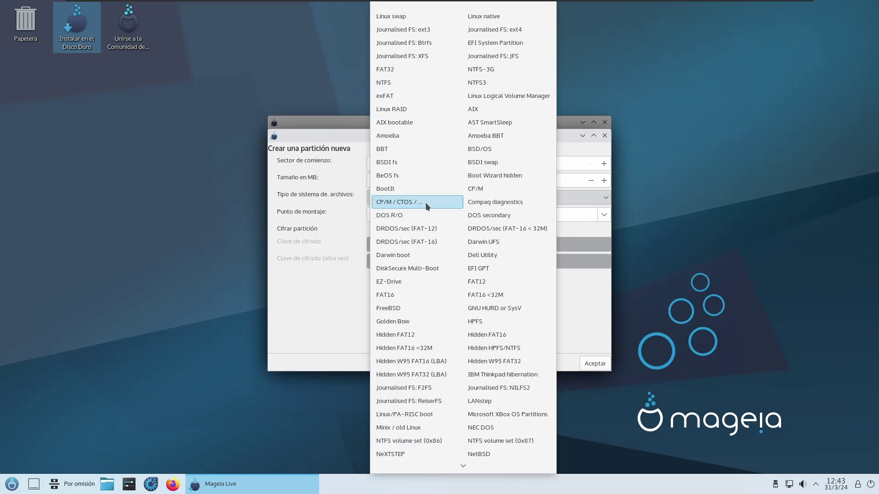
click(394, 17)
click(594, 364)
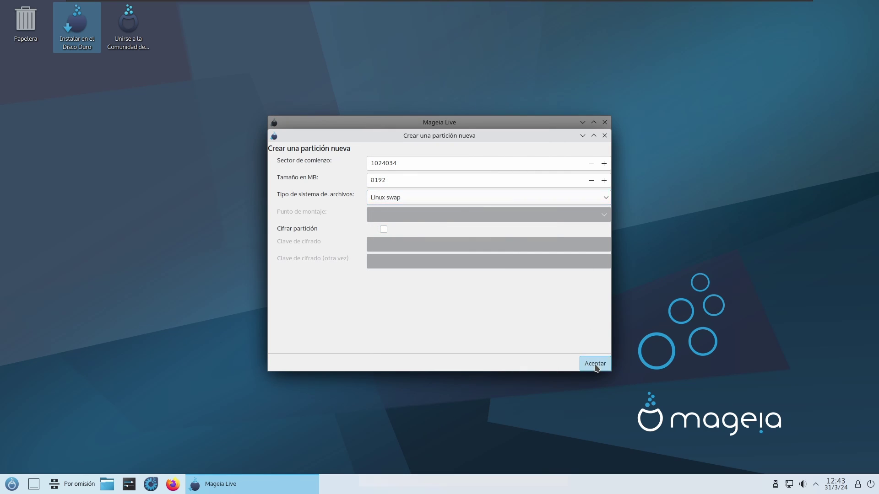
- Open KCalc beside the partitioning window and calculate 45*1024 to convert the root partition size to megabytes
drag(387, 128, 418, 95)
click(397, 139)
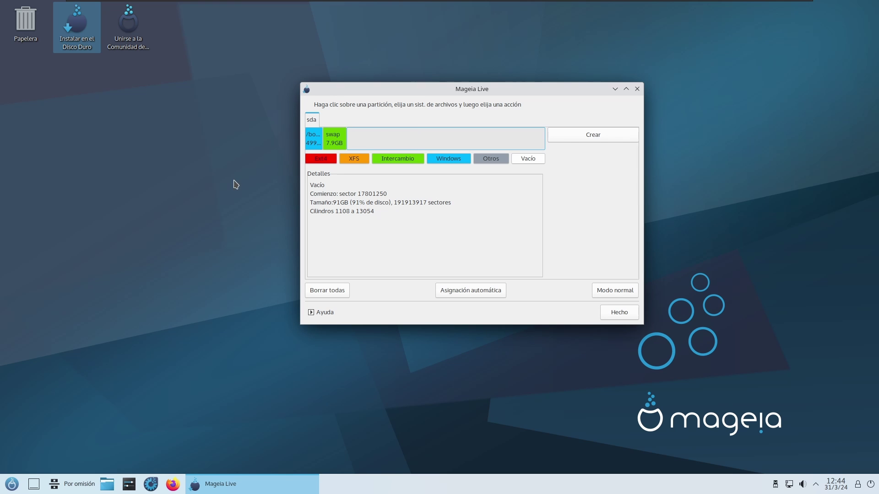
key(super)
text(cal)
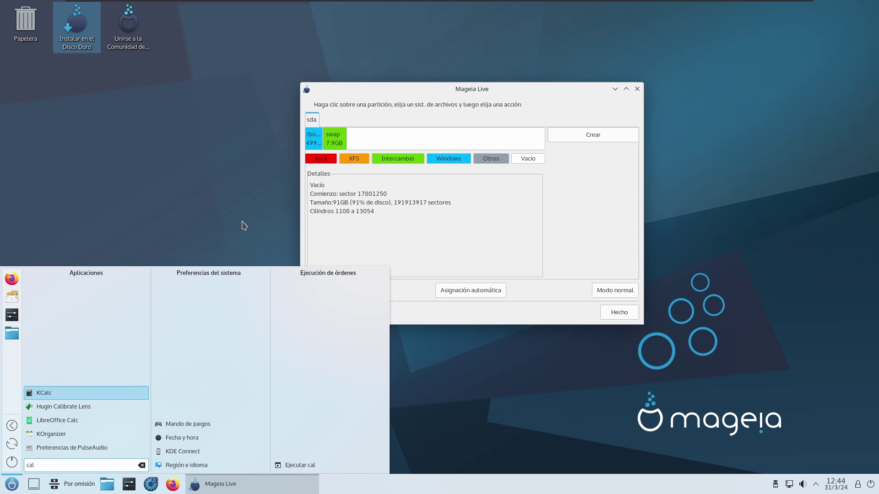
key(Return)
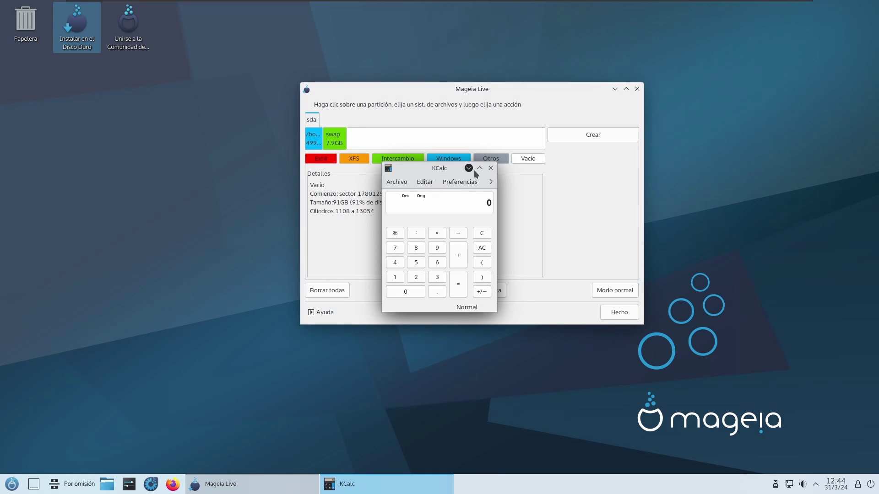
drag(430, 170, 156, 143)
text(45*10)
text(24)
key(Return)
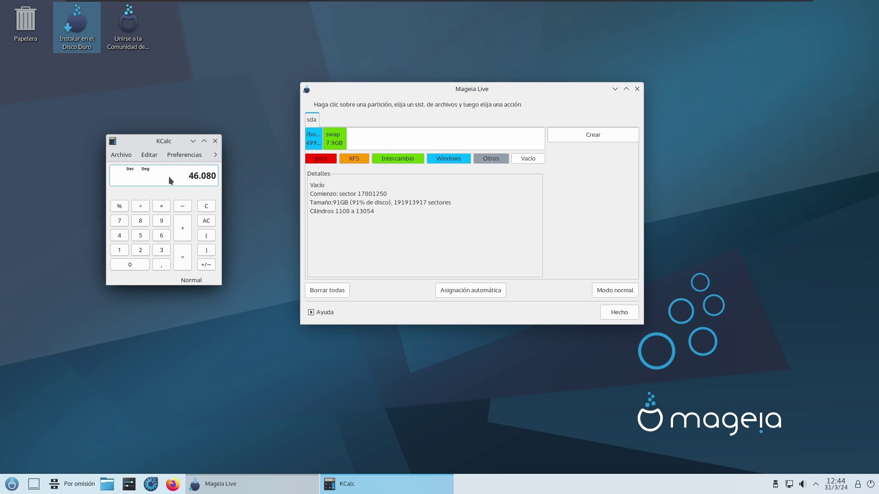
- Create a 46080 MB ext4 partition in the free space after swap, mounted at /
click(448, 145)
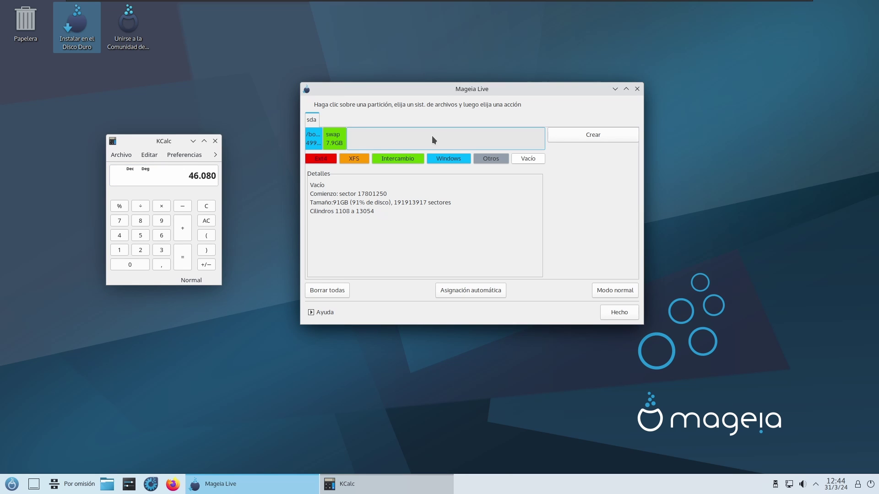
click(589, 134)
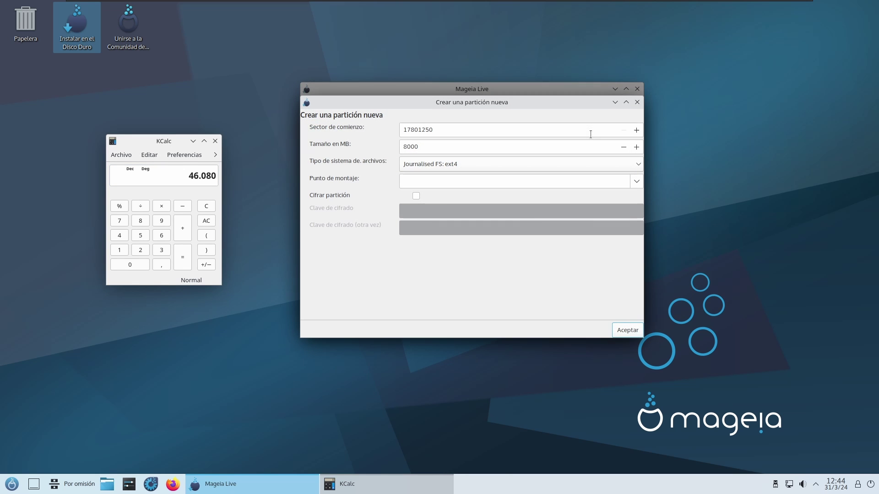
double_click(466, 147)
text(46080)
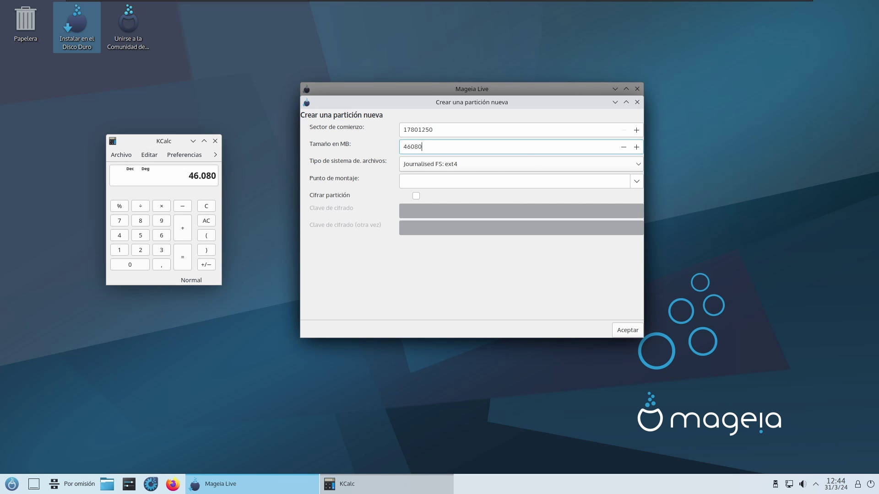
click(637, 181)
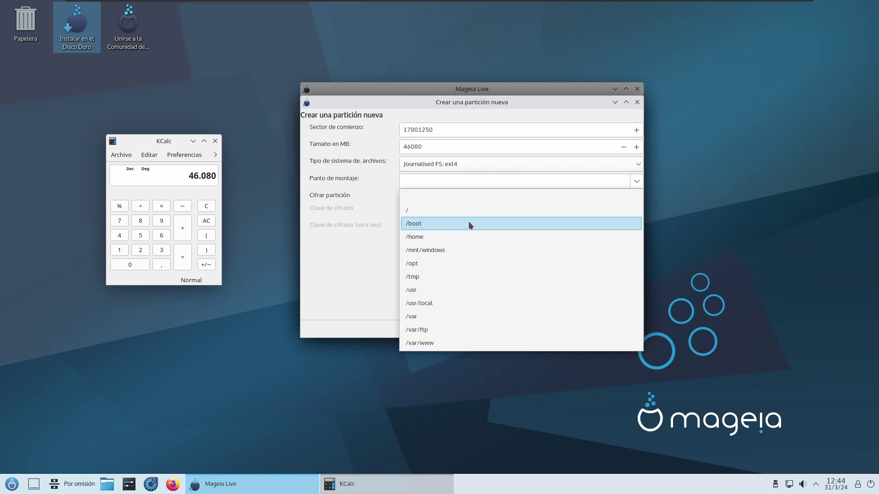
click(413, 211)
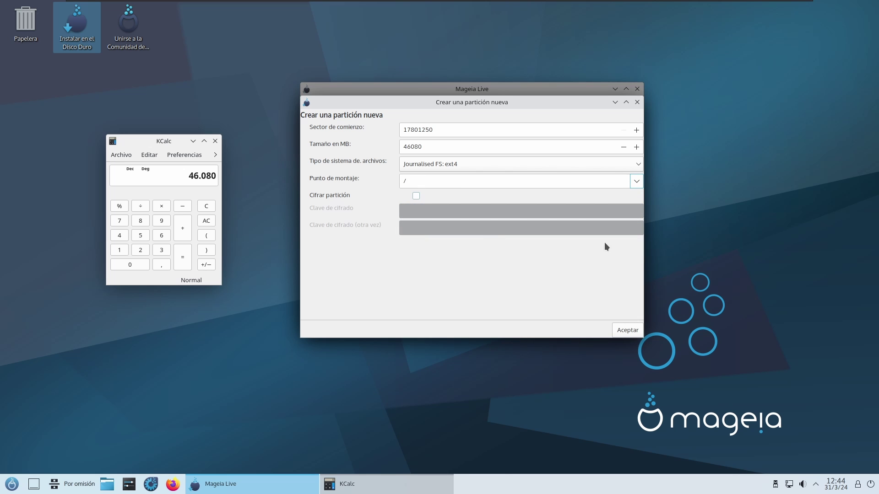
click(627, 330)
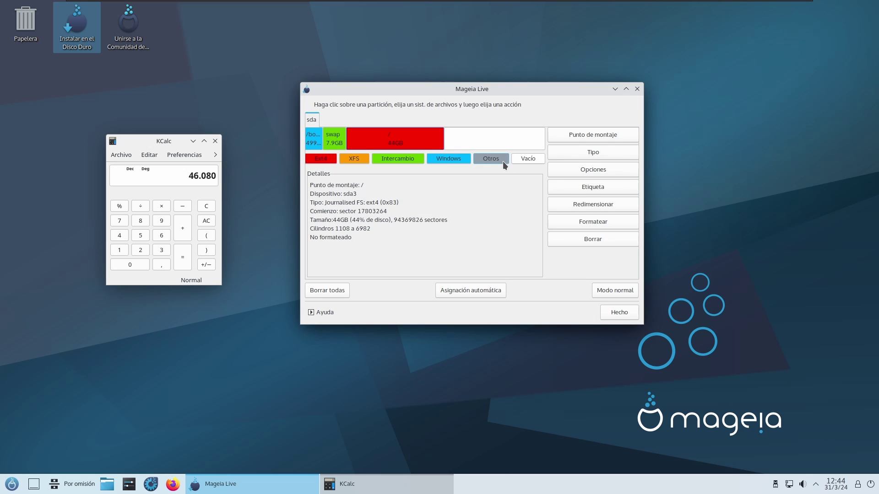
- Switch to normal mode and create a 47627 MB ext4 partition in the remaining free space of sda, mounted at /home
click(496, 145)
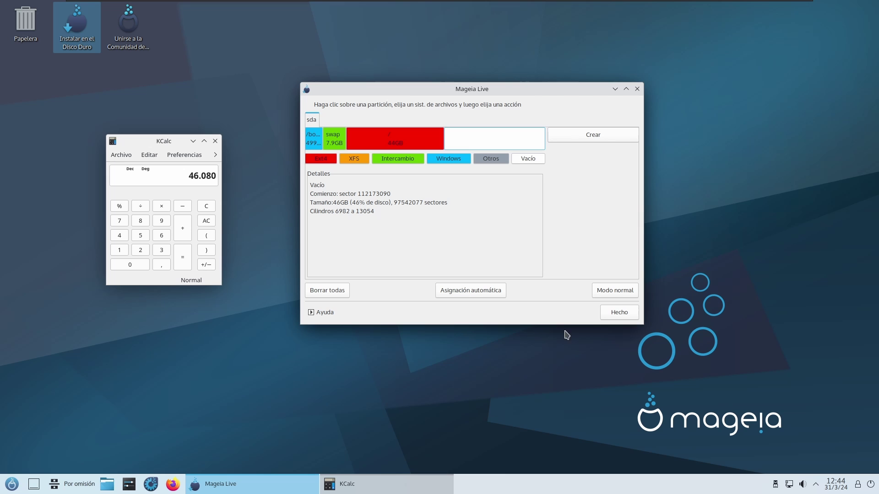
click(610, 291)
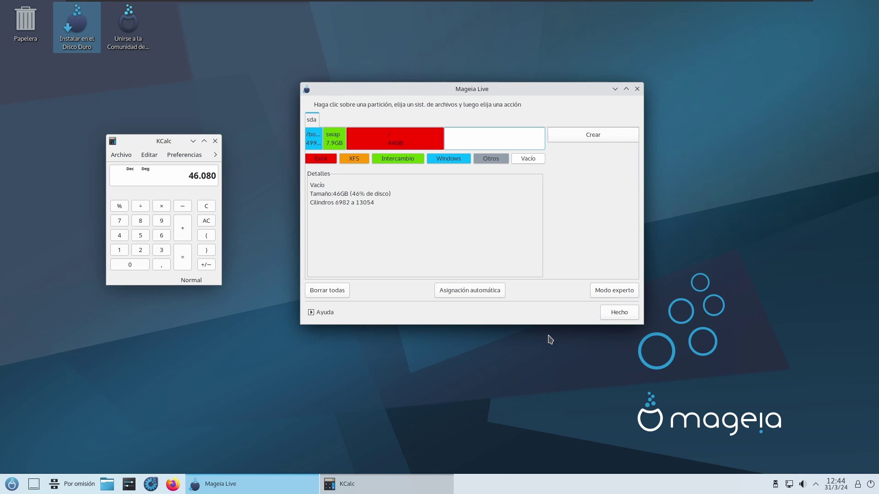
click(584, 135)
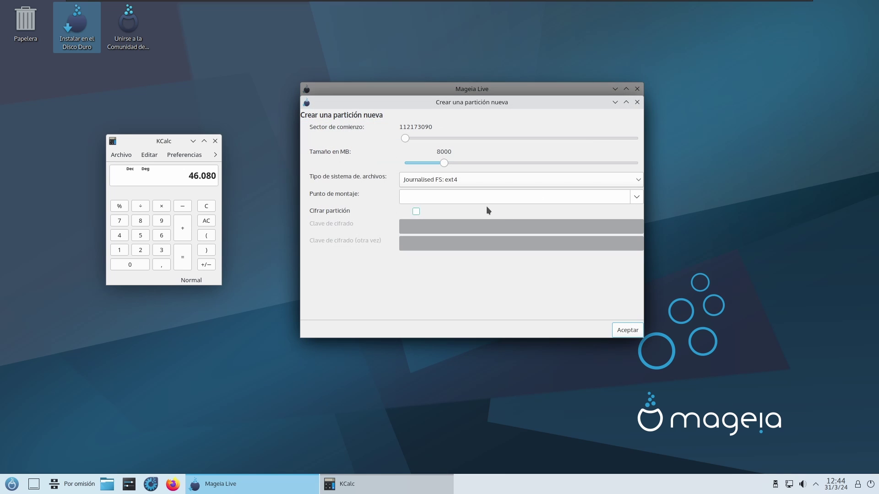
drag(446, 164, 526, 164)
drag(578, 172, 646, 165)
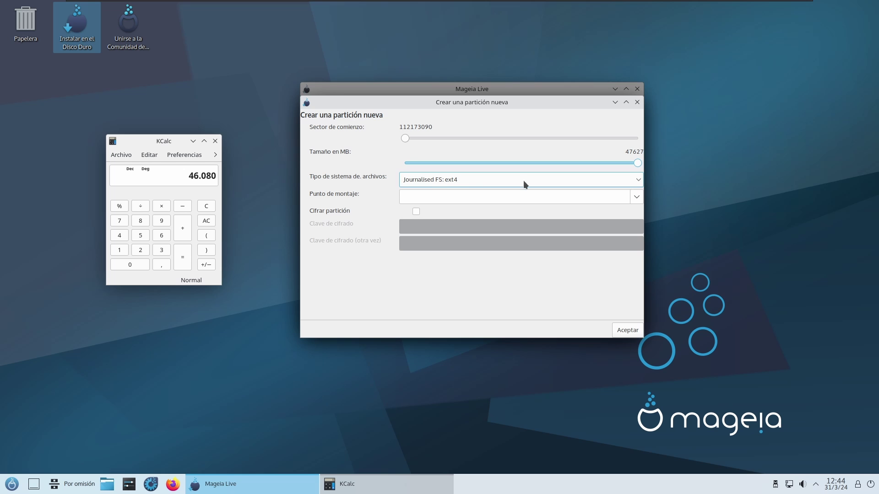
click(636, 197)
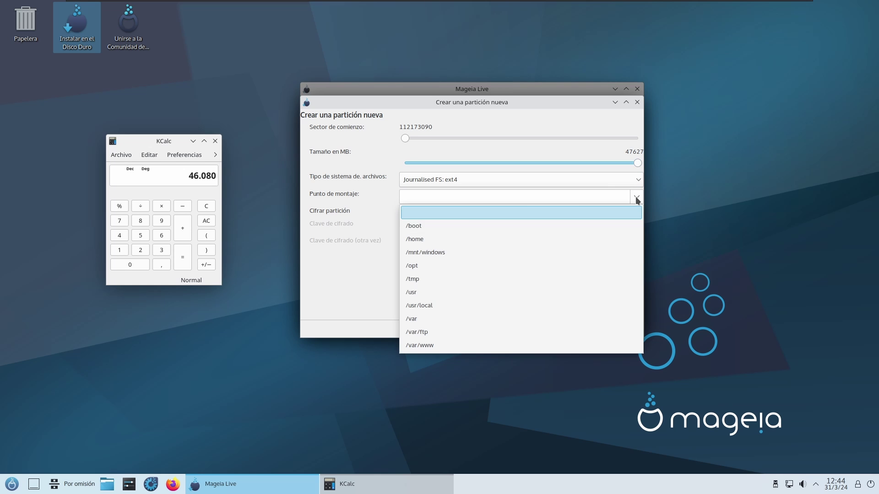
click(425, 240)
click(628, 334)
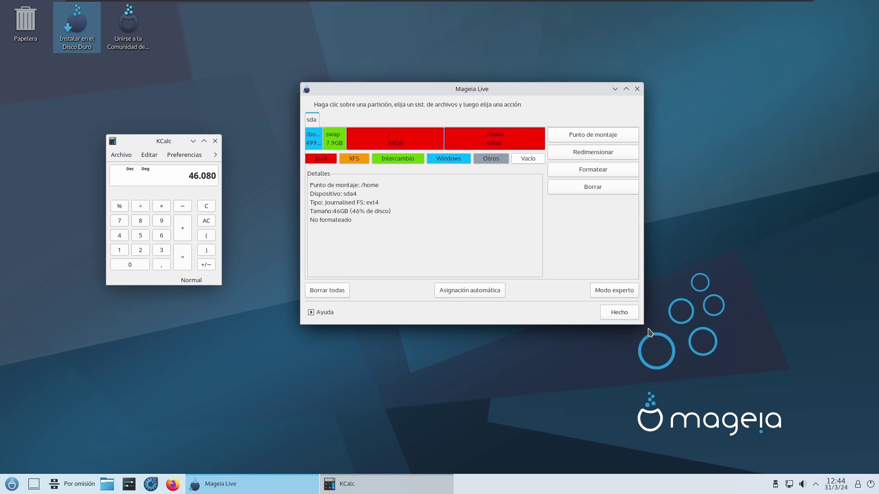
- Review the sda partitions, finish partitioning by writing the partition table to disk, and close KCalc
click(402, 144)
click(486, 141)
click(398, 136)
click(330, 138)
click(314, 139)
click(615, 316)
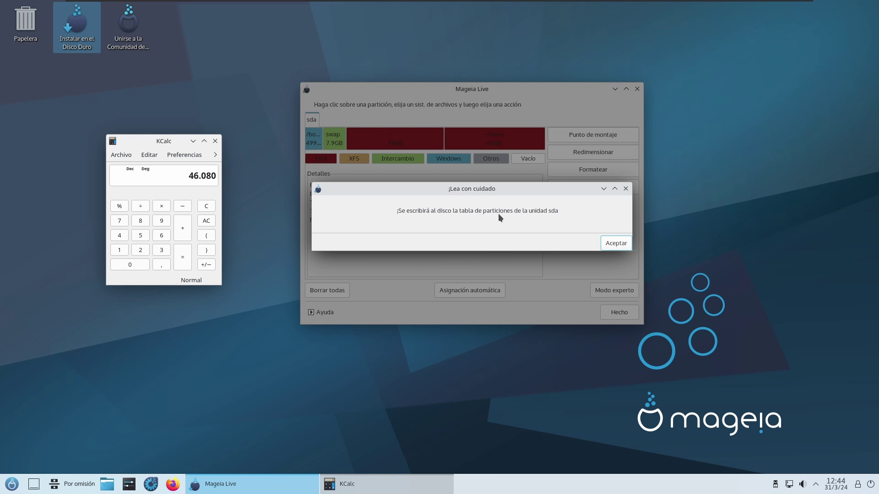
click(615, 244)
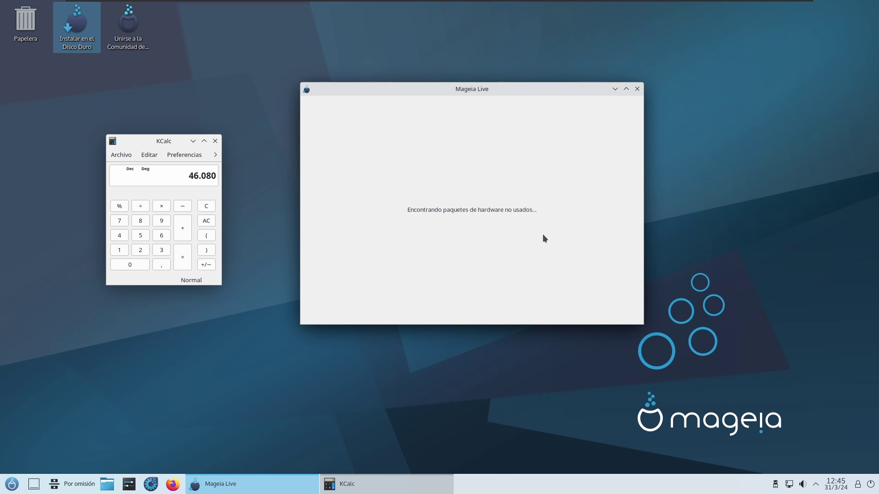
click(216, 141)
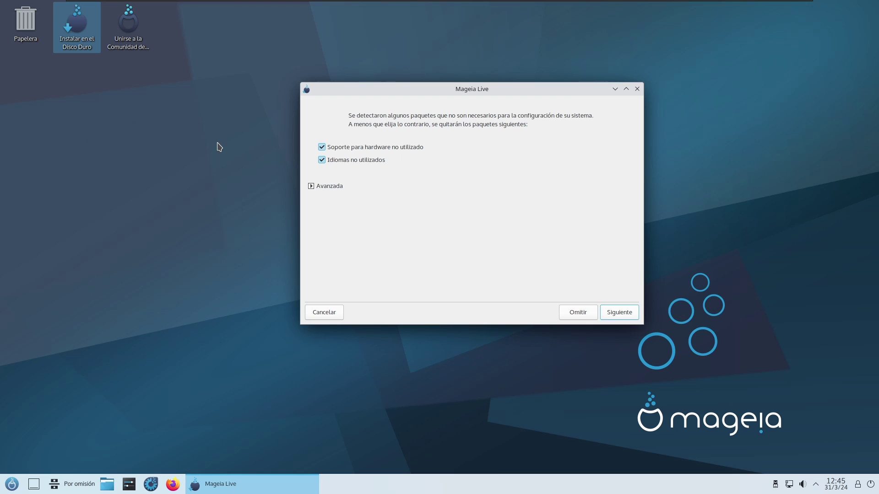